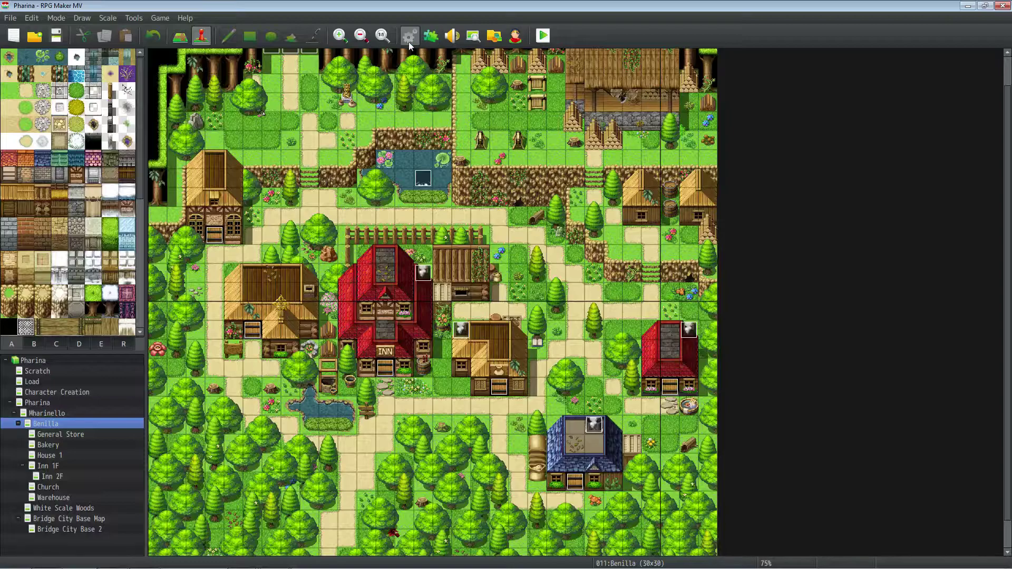
# - Open the game Database and look over the Items list
pyautogui.scroll(2, 685, 235)
pyautogui.scroll(-3, 554, 216)
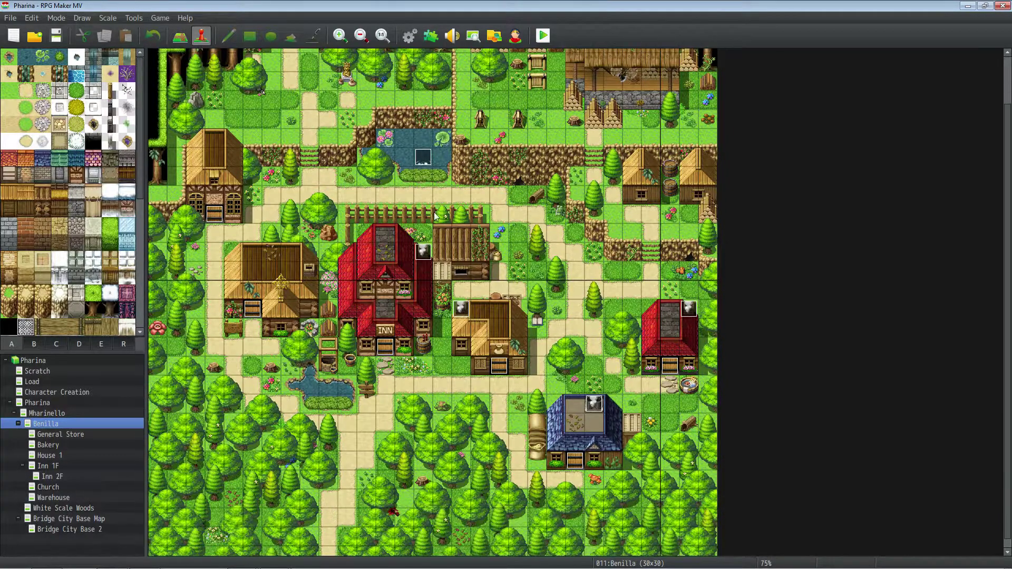
pyautogui.scroll(1, 406, 199)
pyautogui.scroll(2, 405, 199)
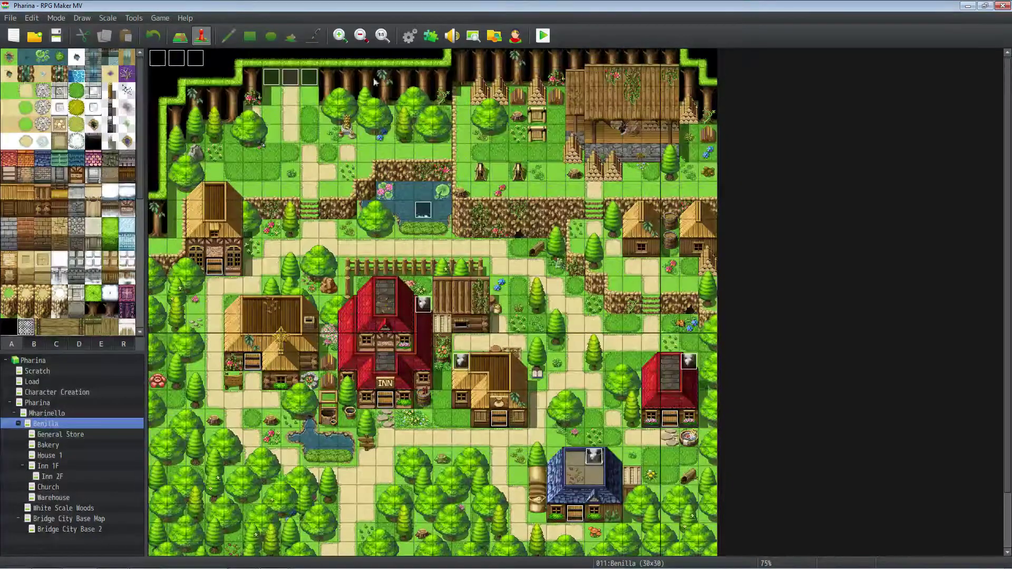
pyautogui.click(410, 35)
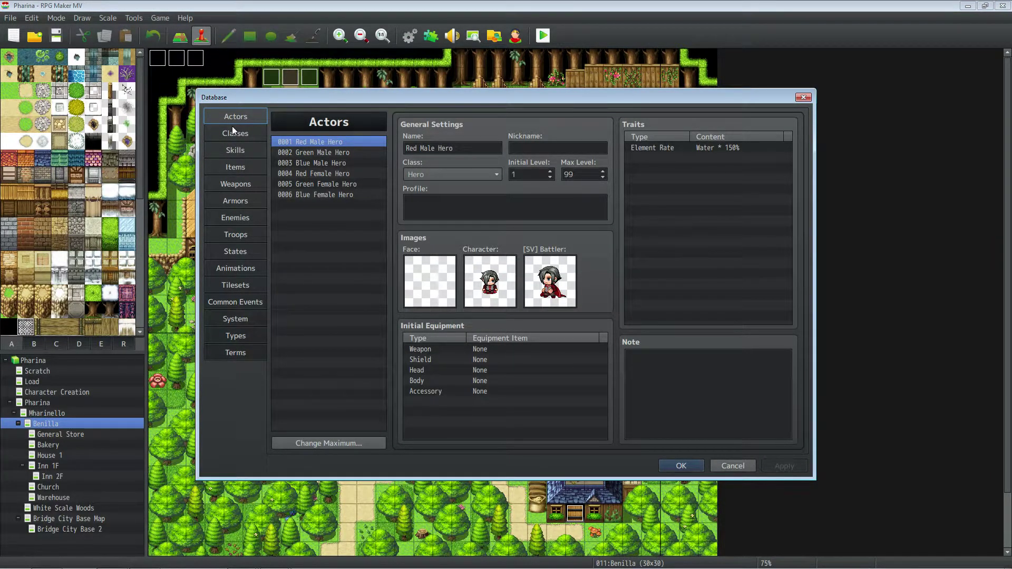
pyautogui.click(235, 167)
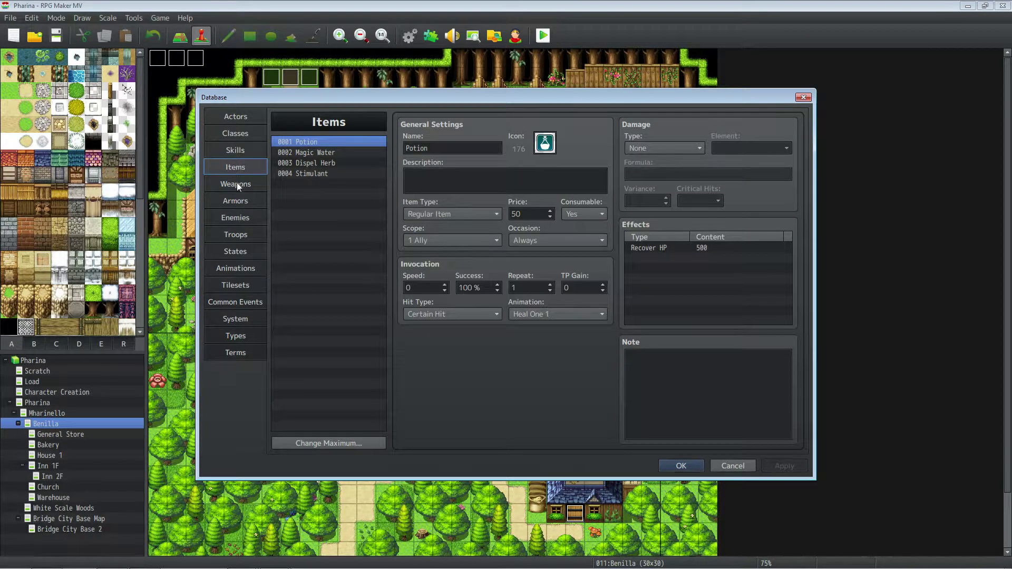
# - Switch to the Skills list and inspect the Fire Aura skill's settings
pyautogui.click(235, 149)
pyautogui.scroll(-2, 301, 232)
pyautogui.scroll(2, 314, 263)
pyautogui.scroll(-1, 315, 282)
pyautogui.scroll(1, 340, 237)
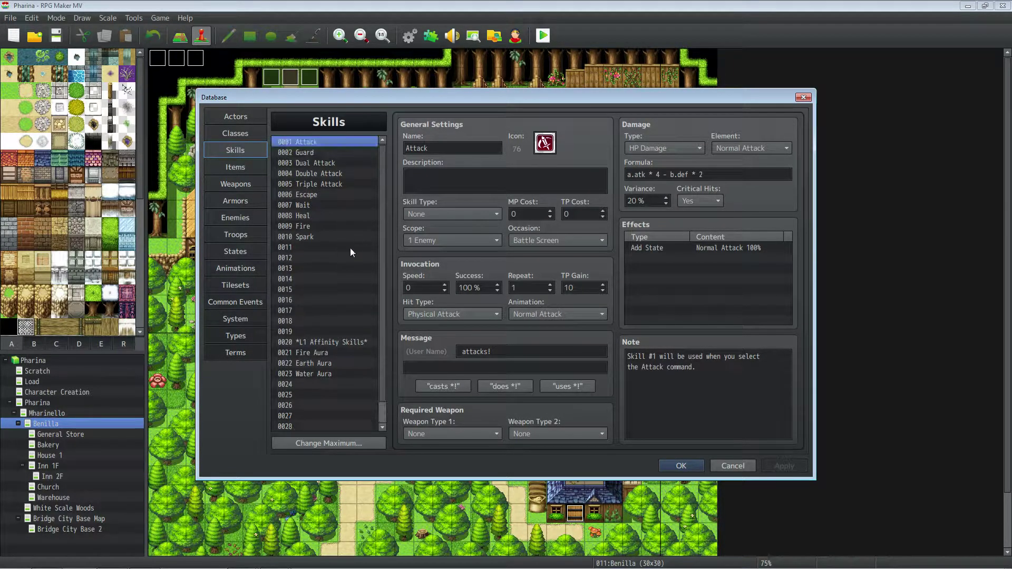
pyautogui.click(320, 352)
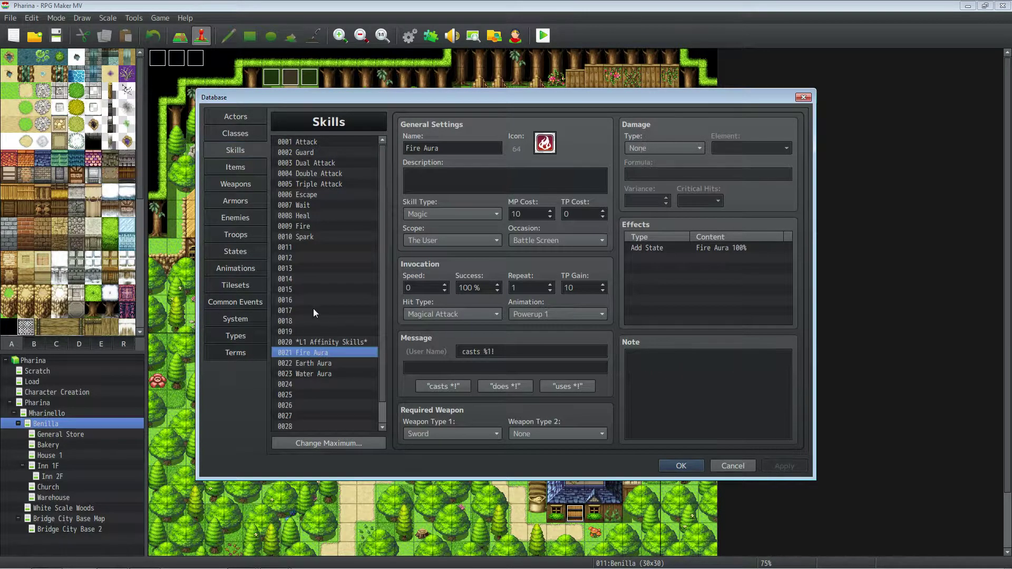
pyautogui.scroll(-1, 312, 309)
pyautogui.scroll(1, 384, 277)
pyautogui.scroll(-1, 383, 220)
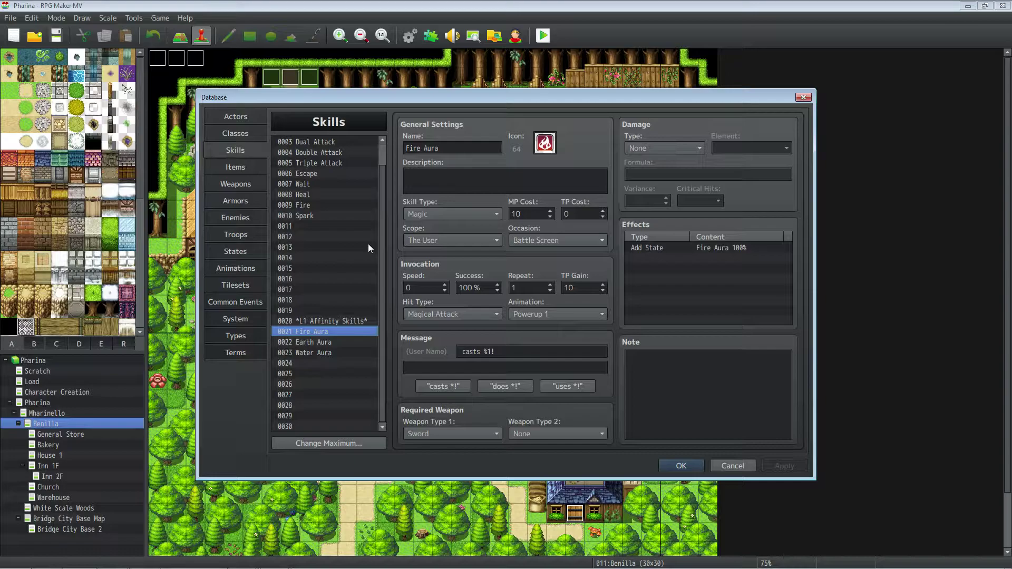
pyautogui.scroll(1, 382, 215)
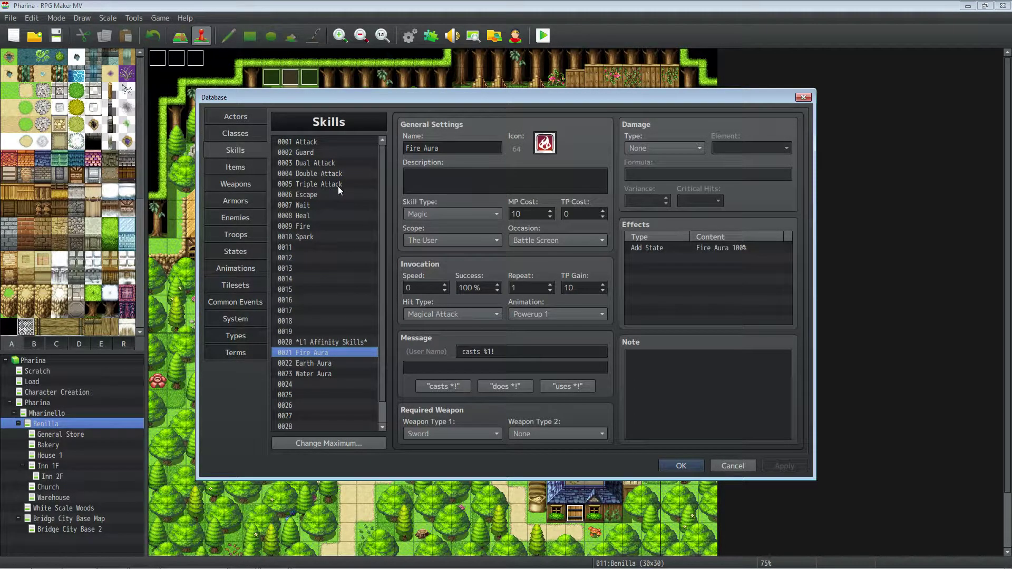
pyautogui.scroll(-1, 312, 228)
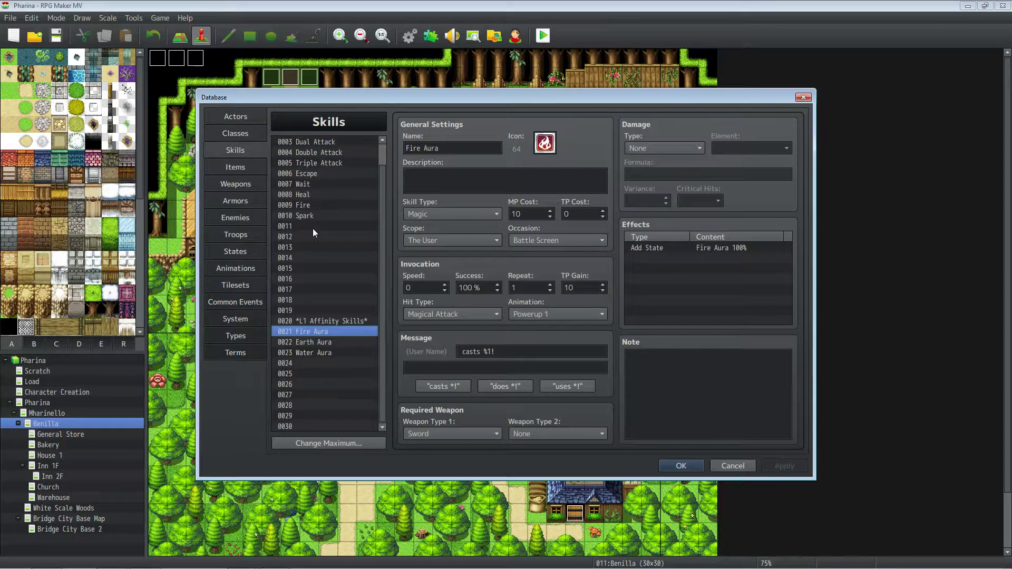
# - Step through the stock skills' settings, including Wait and Heal
pyautogui.click(313, 173)
pyautogui.click(312, 186)
pyautogui.click(311, 193)
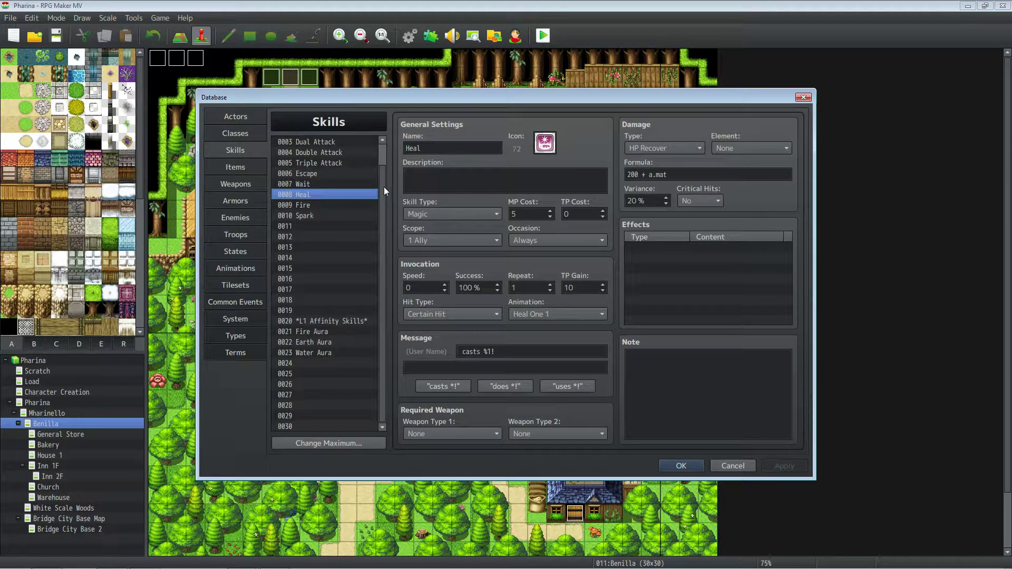
pyautogui.scroll(1, 383, 153)
pyautogui.scroll(-1, 328, 265)
# - Compare the Fire Aura, Earth Aura and Water Aura skills side by side
pyautogui.click(325, 332)
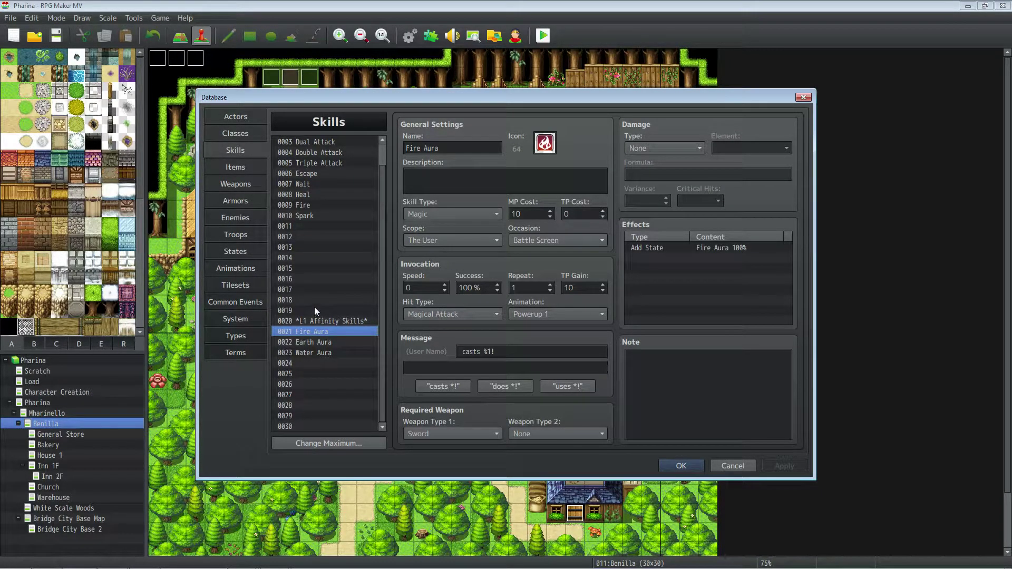
pyautogui.click(320, 339)
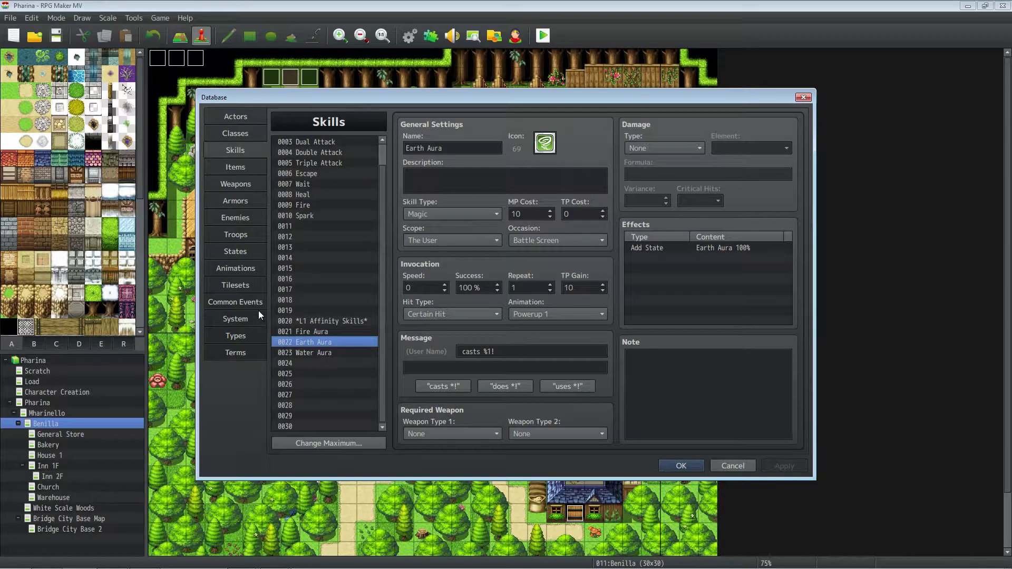
pyautogui.click(305, 332)
pyautogui.click(305, 343)
pyautogui.click(305, 353)
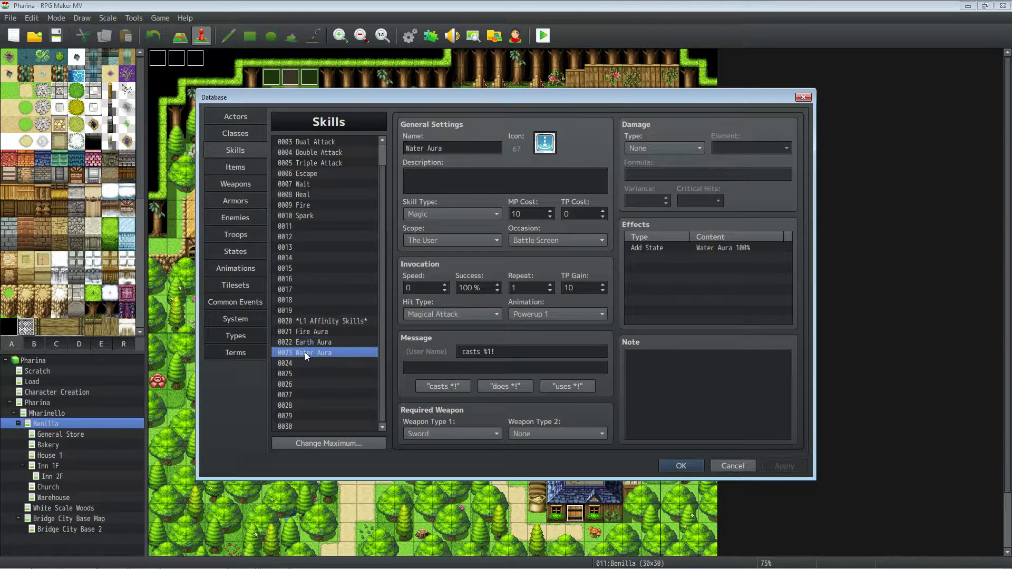
pyautogui.click(305, 333)
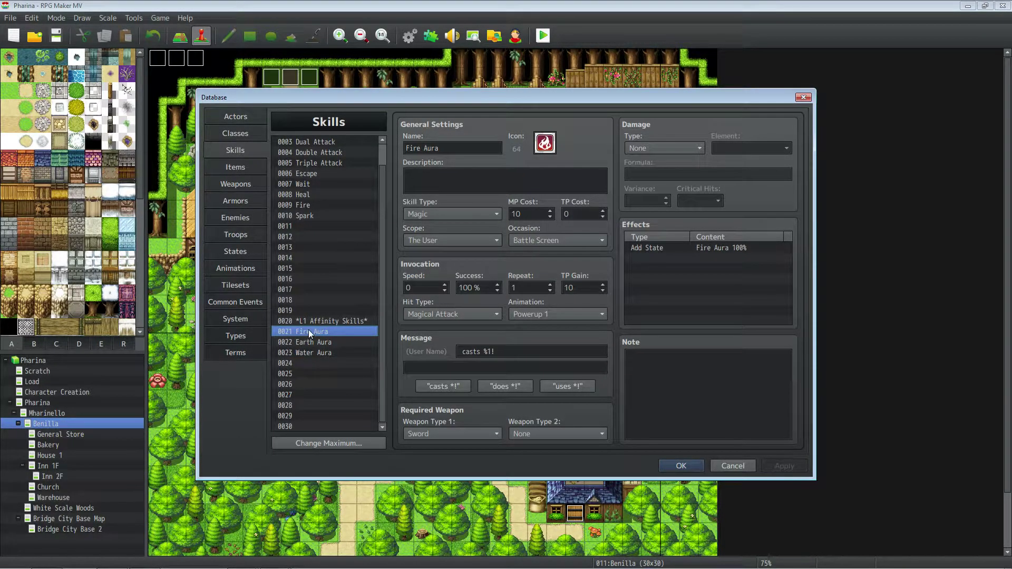
pyautogui.click(311, 342)
pyautogui.click(311, 353)
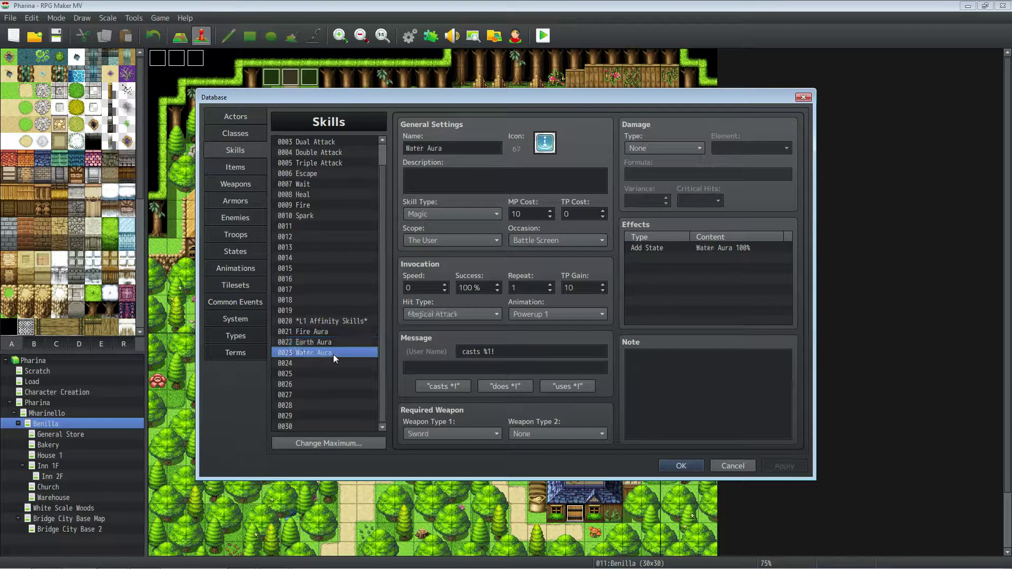
pyautogui.click(321, 333)
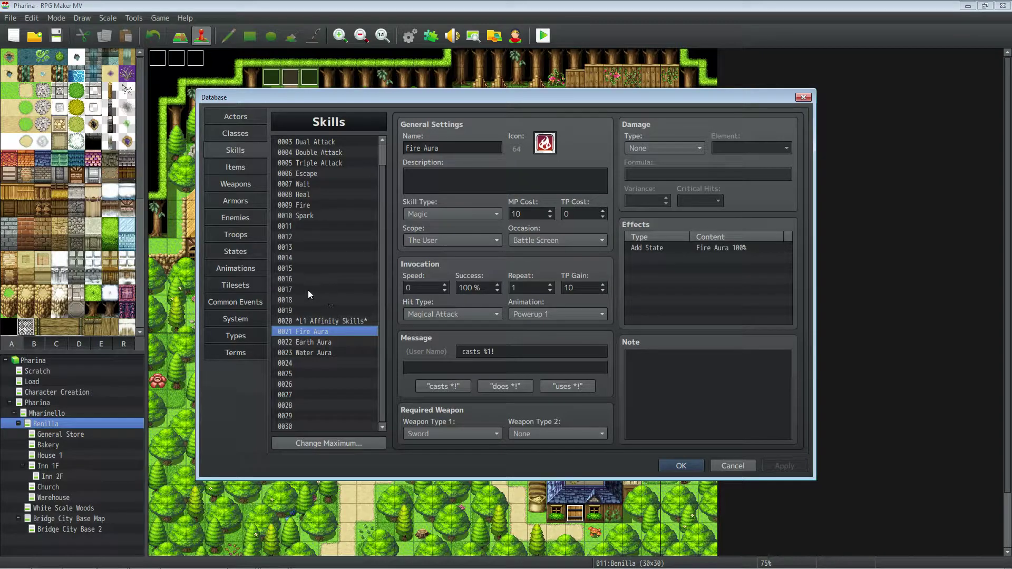
pyautogui.moveTo(384, 248); pyautogui.dragTo(382, 211)
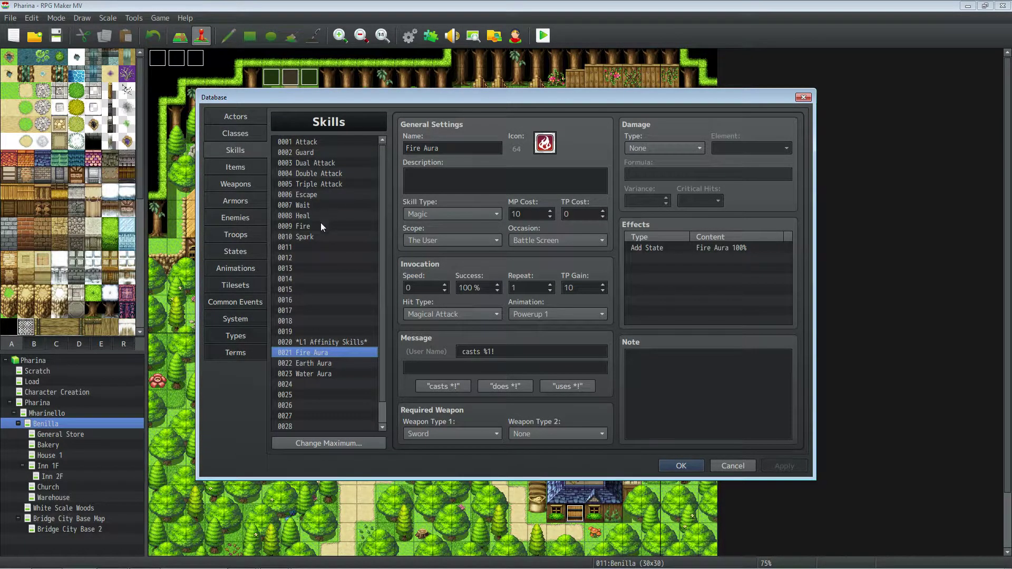
# - Check empty slot 0011, the L1 Affinity Skills entry, and the three aura skills again
pyautogui.click(323, 246)
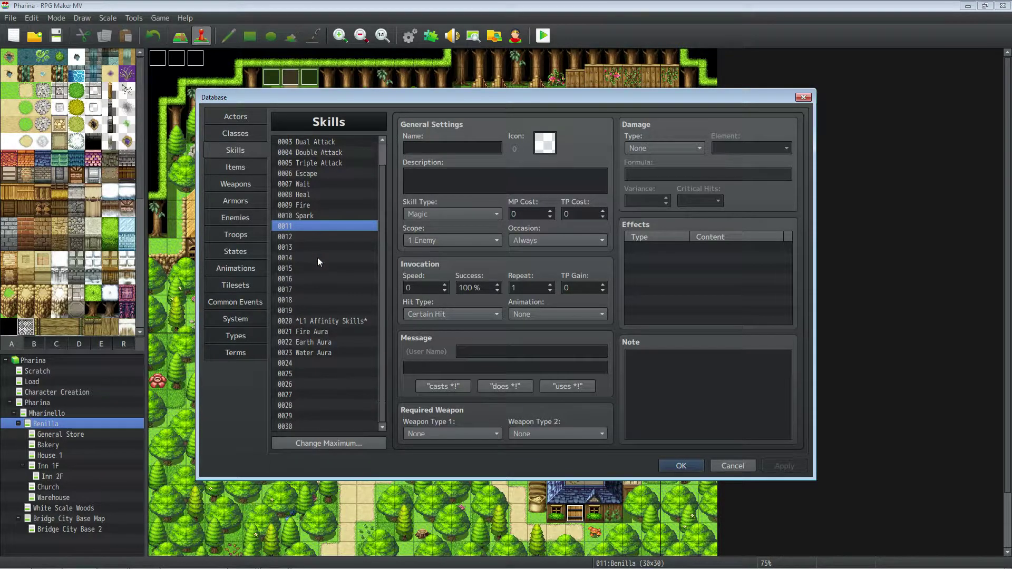
pyautogui.scroll(-1, 317, 258)
pyautogui.scroll(-1, 318, 257)
pyautogui.click(322, 321)
pyautogui.click(315, 331)
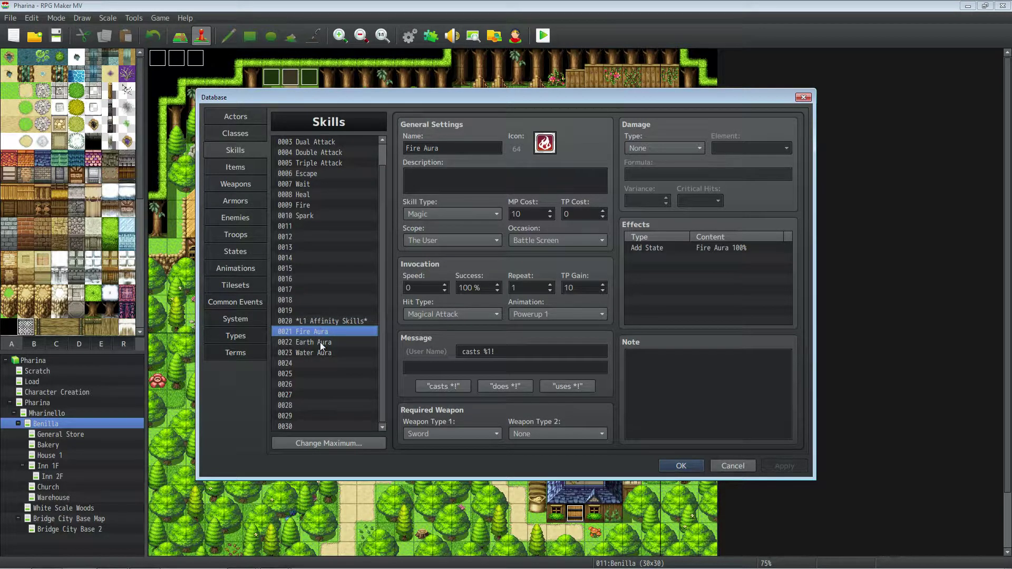
pyautogui.click(319, 342)
pyautogui.click(315, 352)
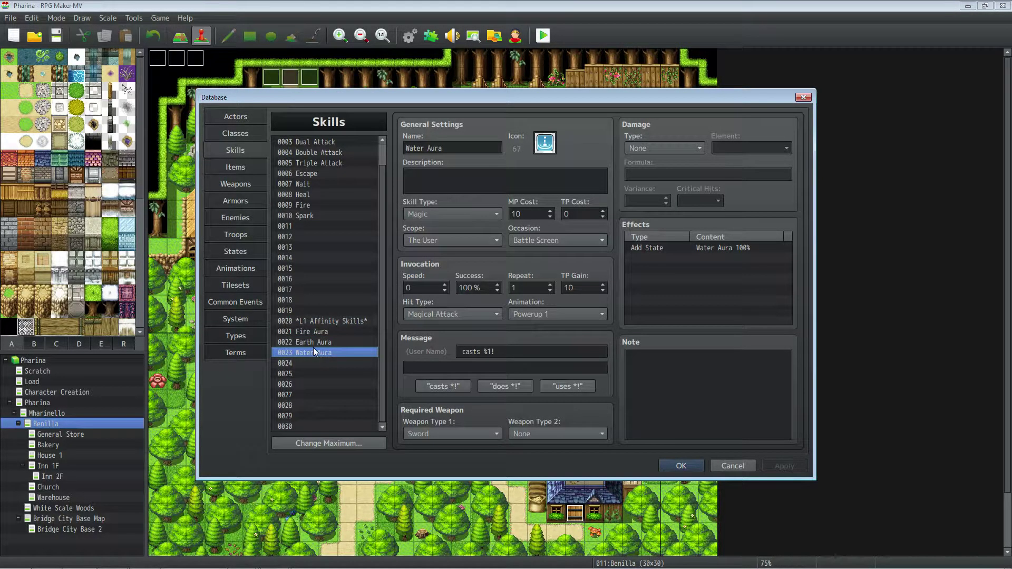
pyautogui.scroll(1, 381, 222)
pyautogui.click(309, 343)
pyautogui.click(311, 350)
pyautogui.click(311, 363)
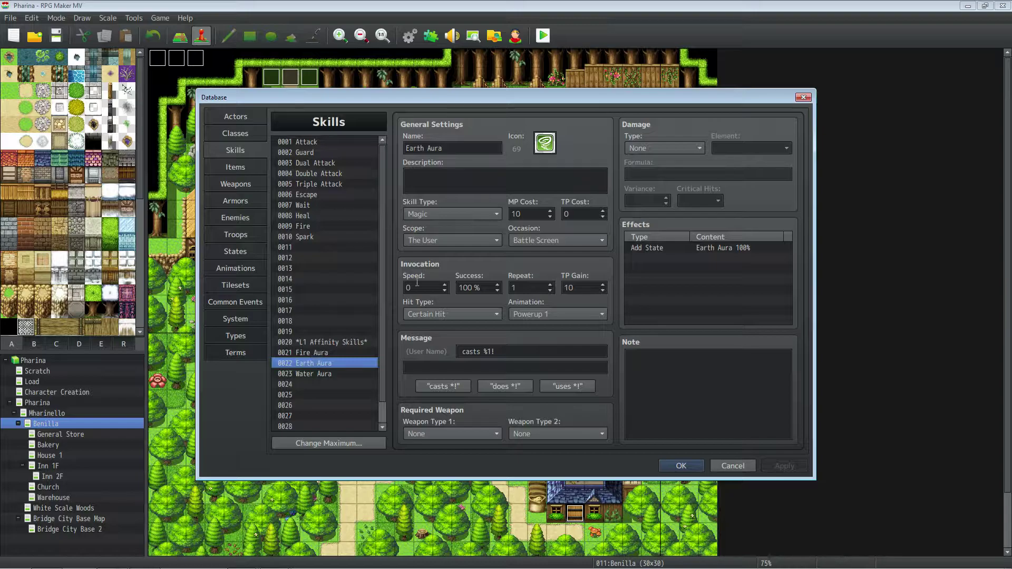
# - Browse the icon sheet for empty skill 0019, cancel without choosing, and close the Database with OK
pyautogui.click(327, 331)
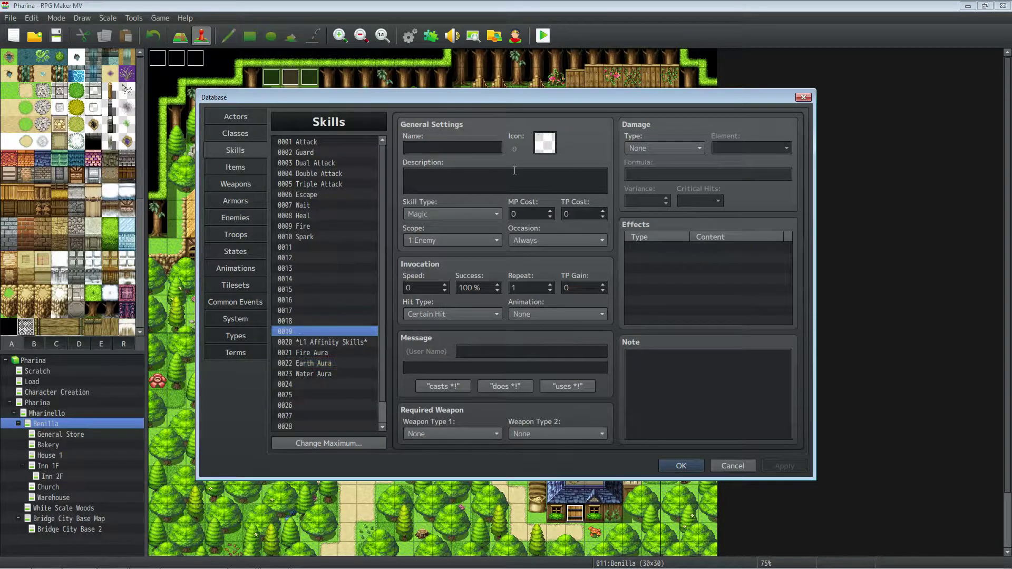
pyautogui.doubleClick(545, 142)
pyautogui.scroll(-5, 491, 273)
pyautogui.scroll(6, 483, 304)
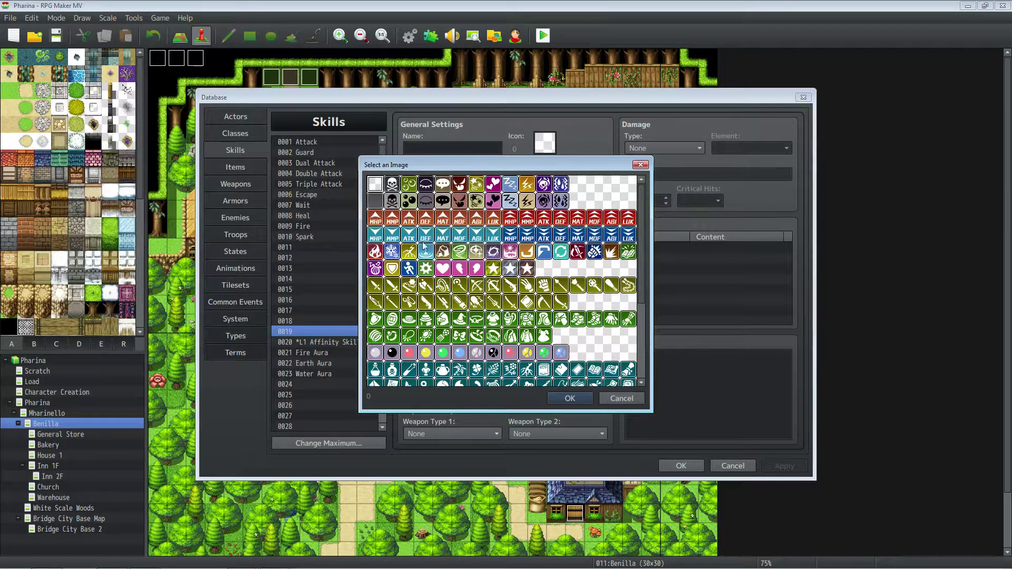
pyautogui.scroll(-3, 483, 305)
pyautogui.scroll(2, 500, 290)
pyautogui.scroll(-1, 485, 287)
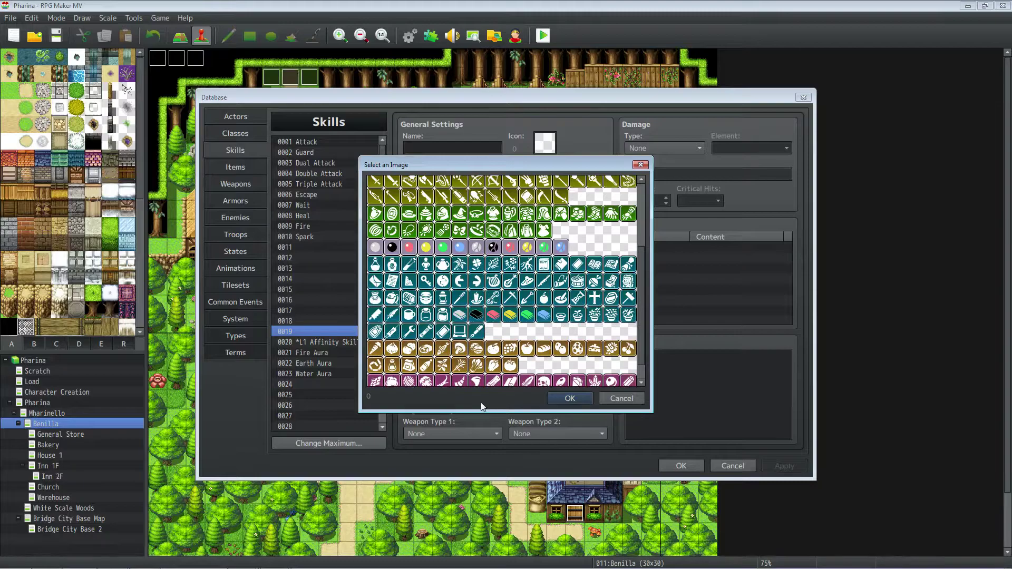
pyautogui.scroll(-1, 486, 285)
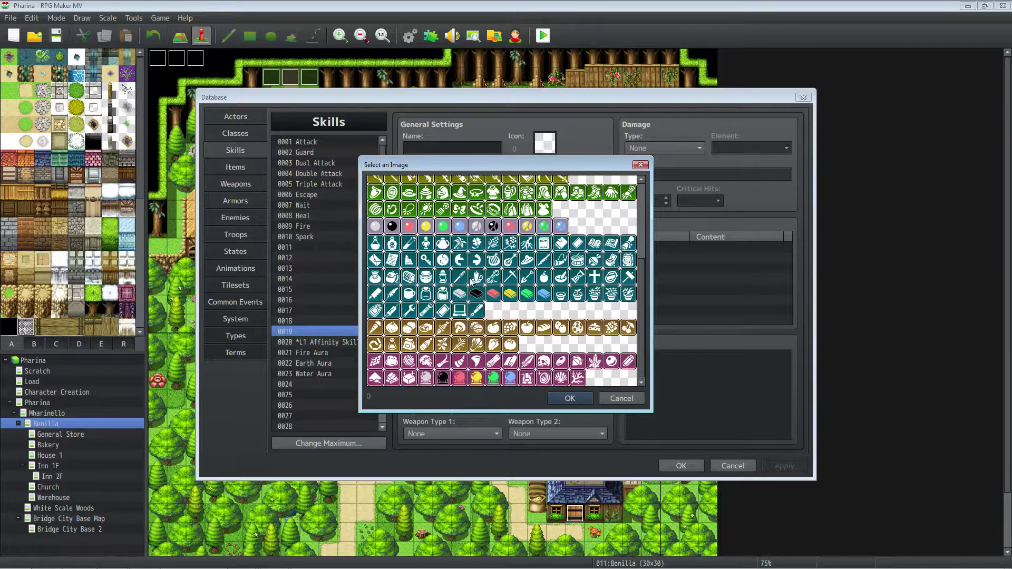
pyautogui.click(618, 399)
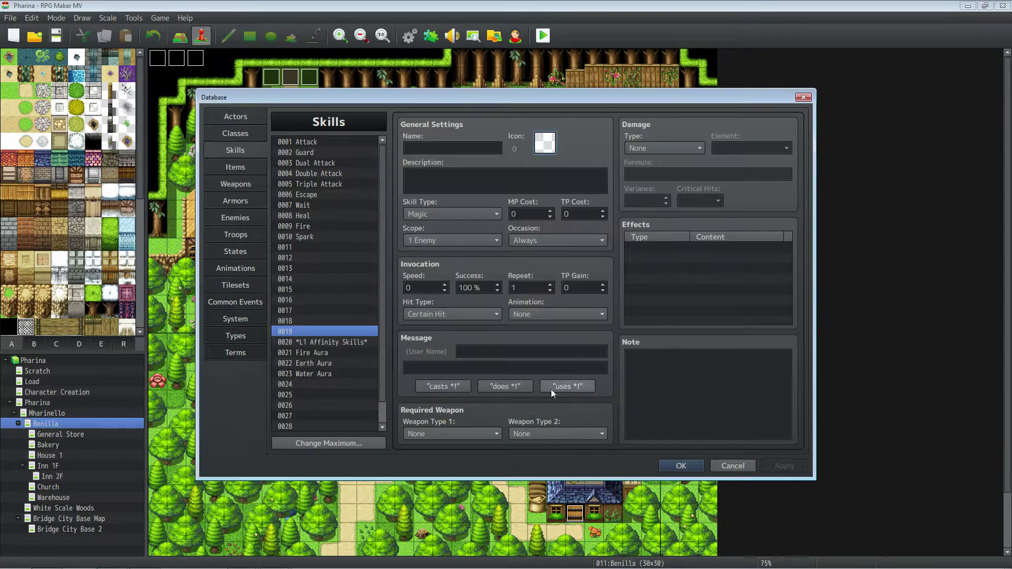
pyautogui.click(683, 466)
pyautogui.moveTo(276, 550)
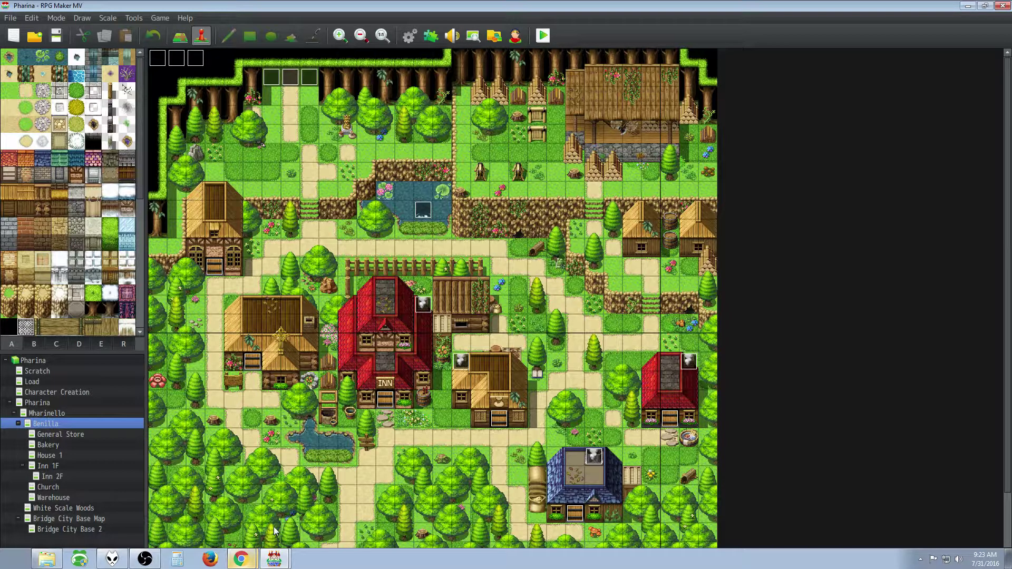
# - Open the Dungeons of Driftwood project folder and centre its window
pyautogui.click(47, 558)
pyautogui.moveTo(197, 10); pyautogui.dragTo(526, 103)
pyautogui.click(532, 413)
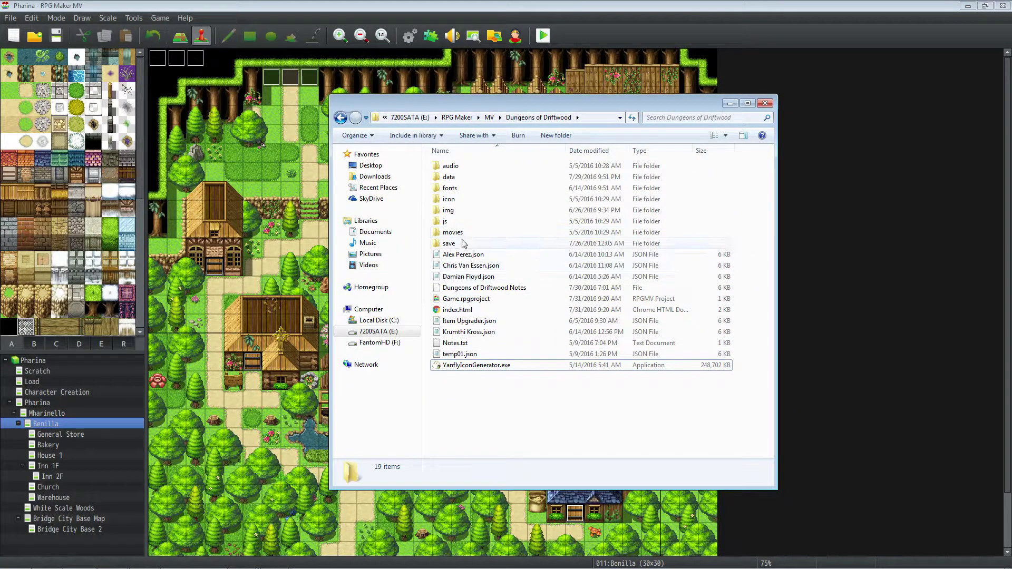
pyautogui.click(471, 371)
pyautogui.click(470, 402)
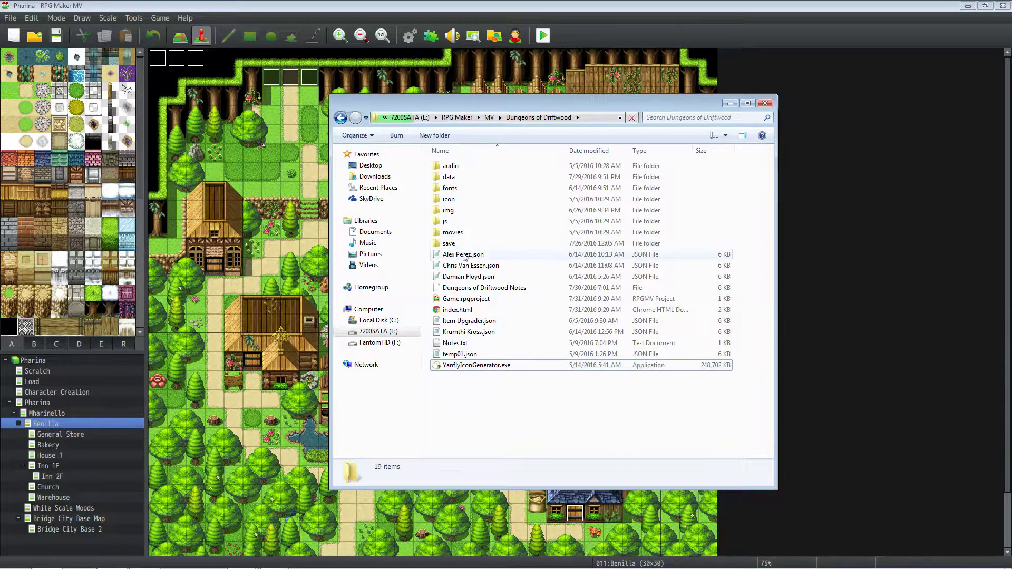
# - Copy IconSet.png from img\system and minimize the Explorer window
pyautogui.doubleClick(450, 210)
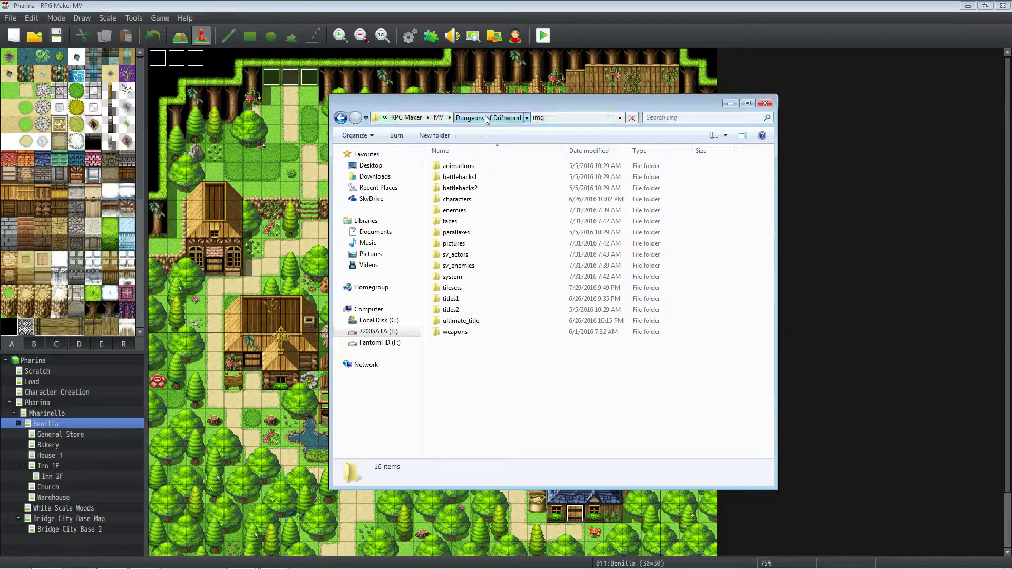
pyautogui.press('BackSpace')
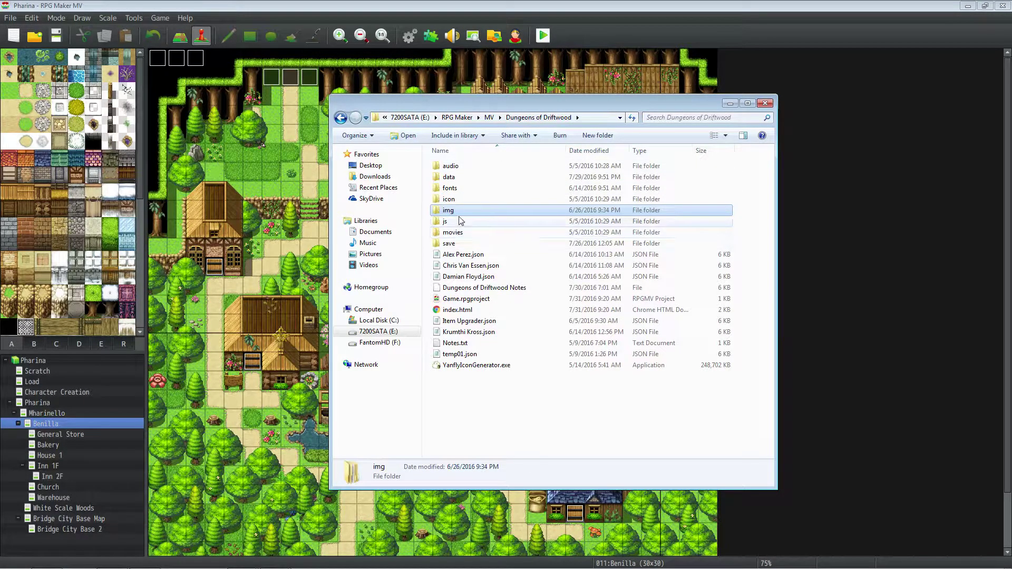
pyautogui.doubleClick(448, 211)
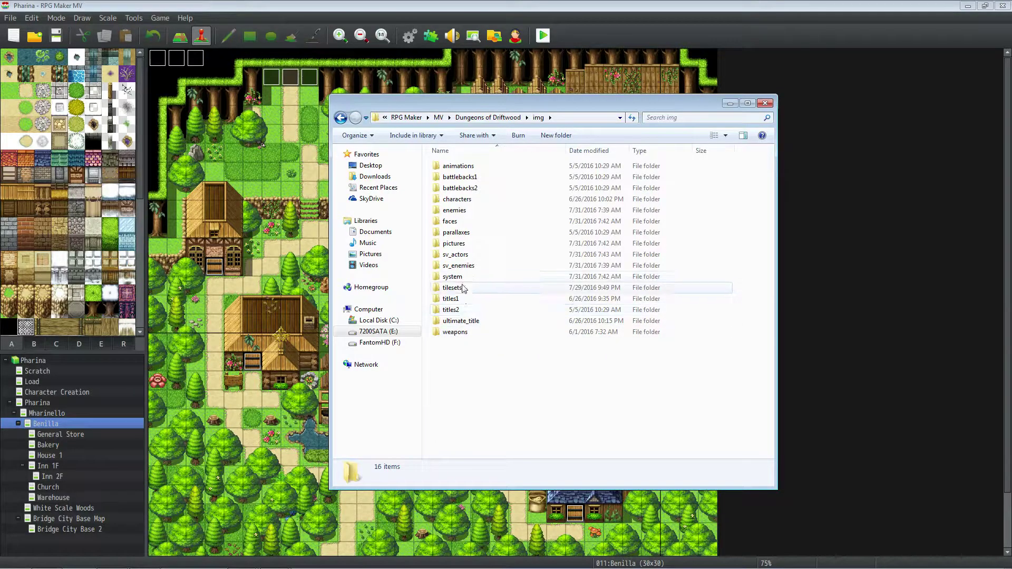
pyautogui.doubleClick(448, 276)
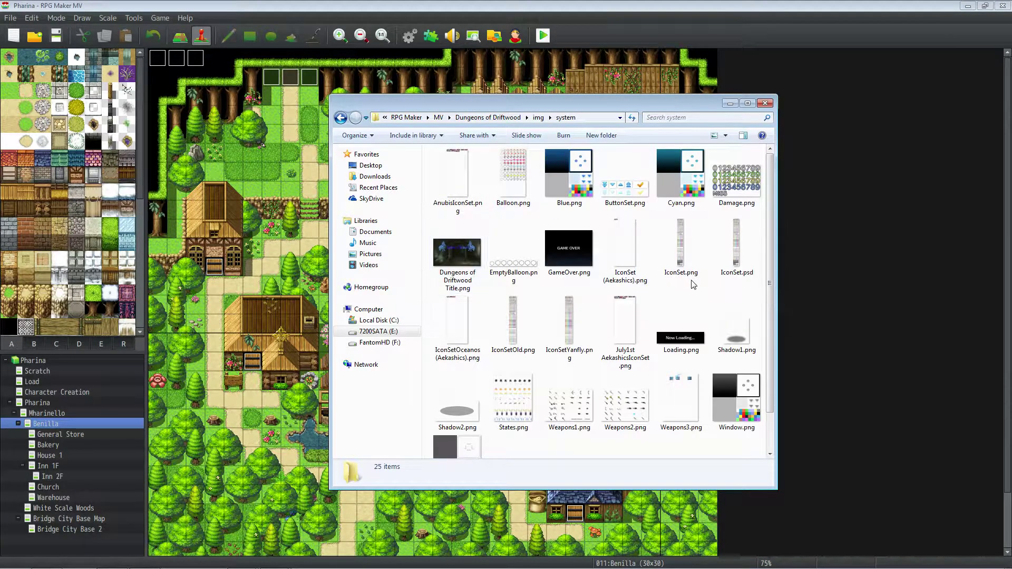
pyautogui.click(675, 272)
pyautogui.rightClick(677, 270)
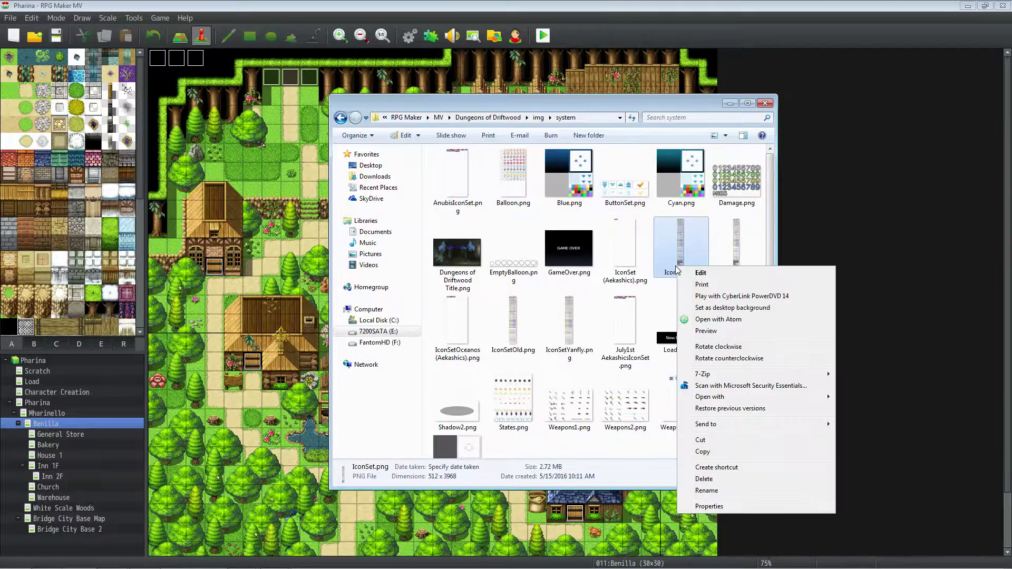
pyautogui.click(700, 447)
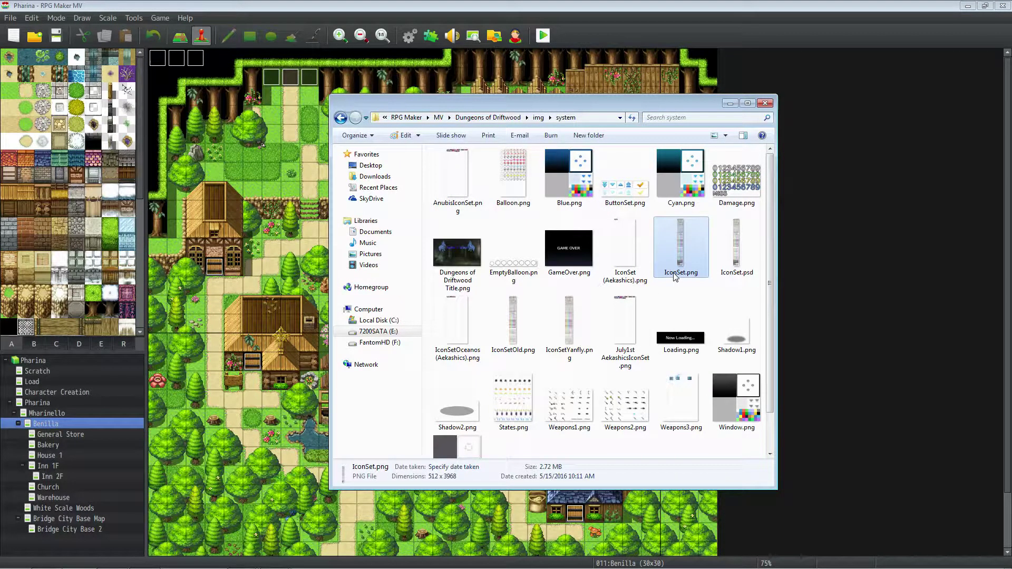
pyautogui.scroll(-1, 690, 291)
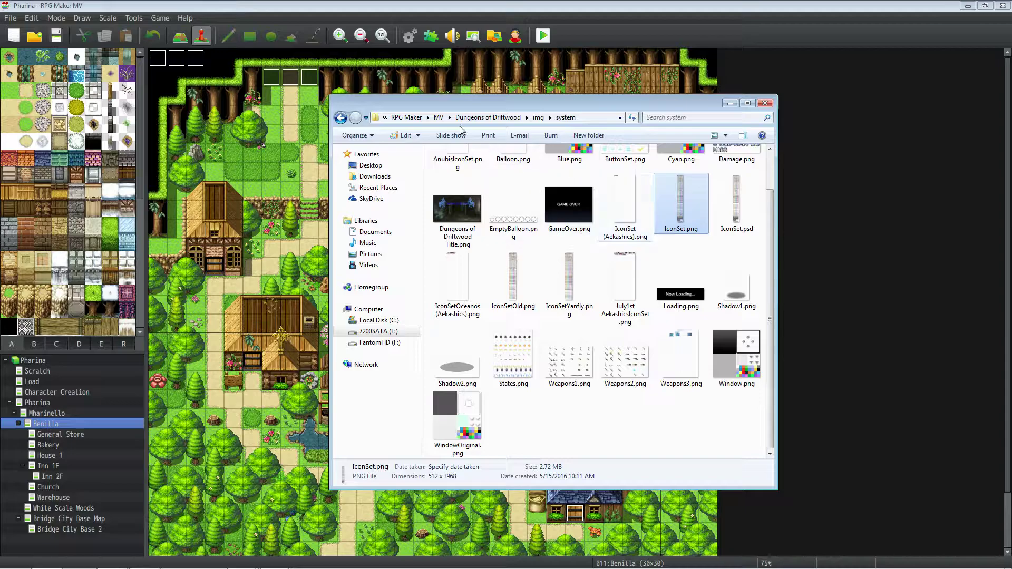
pyautogui.click(730, 104)
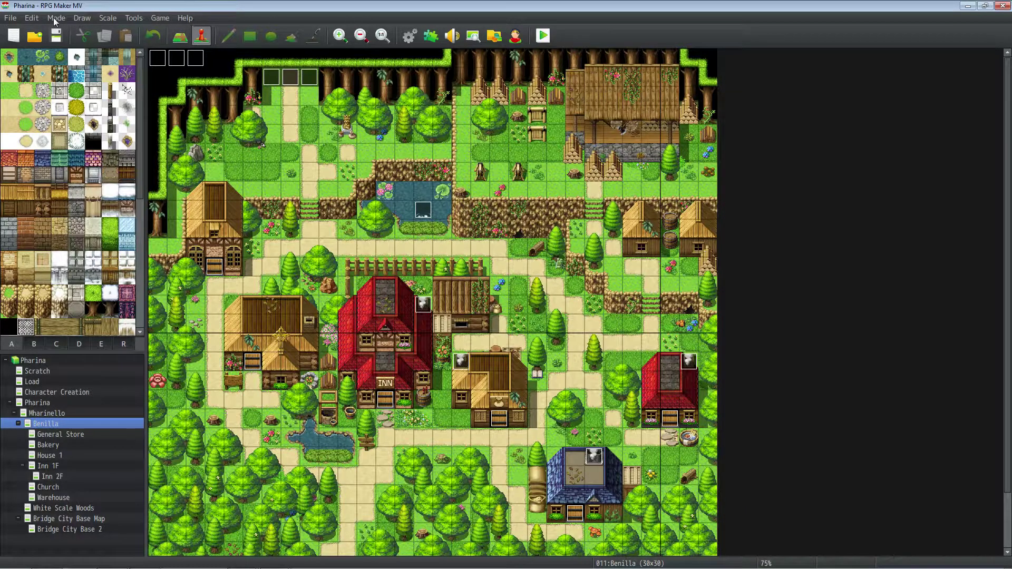
# - Paste the copied IconSet.png into Pharina's img\system folder, replacing the old one
pyautogui.click(158, 18)
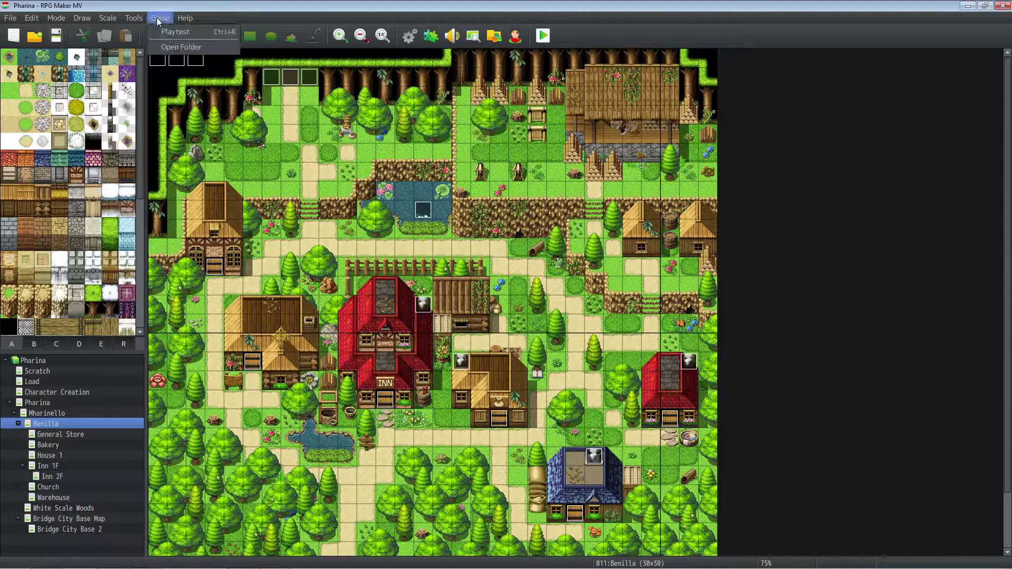
pyautogui.click(167, 48)
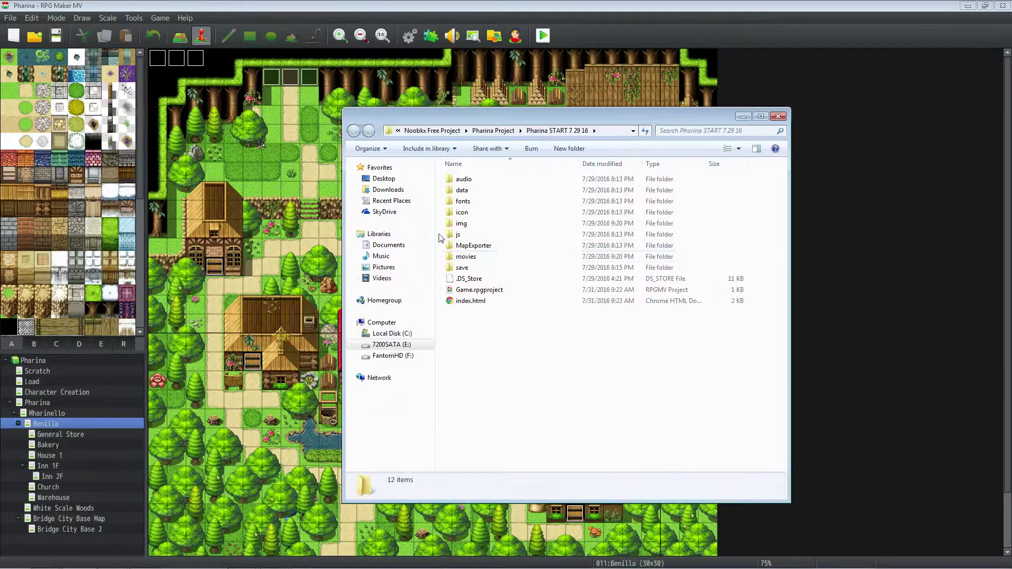
pyautogui.doubleClick(467, 225)
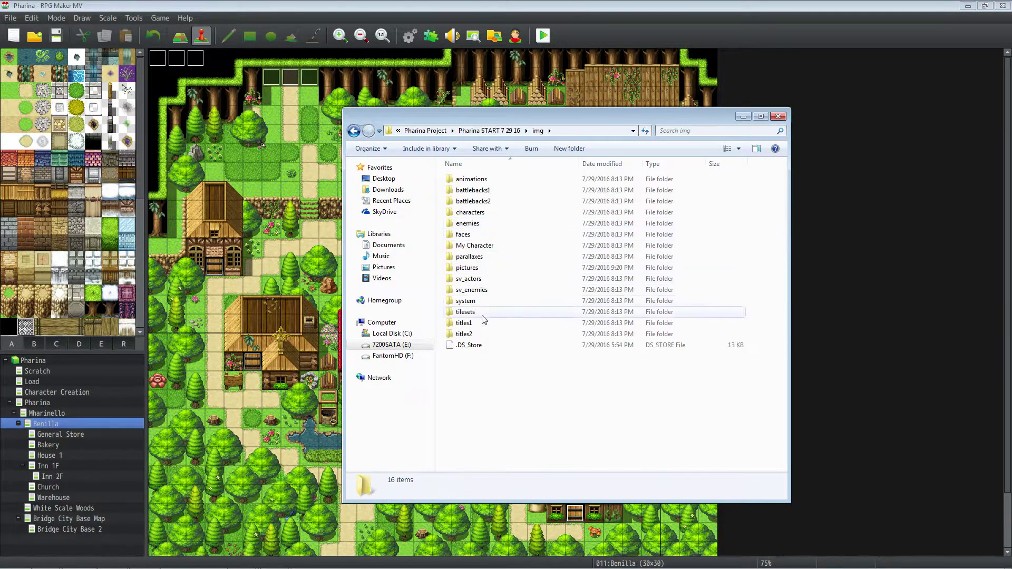
pyautogui.doubleClick(448, 306)
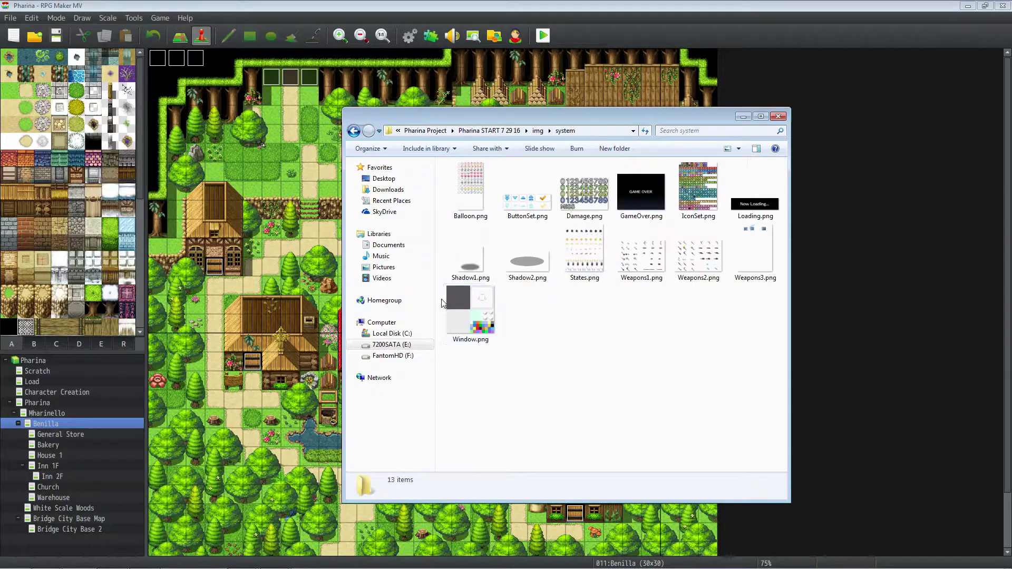
pyautogui.rightClick(537, 333)
pyautogui.click(682, 174)
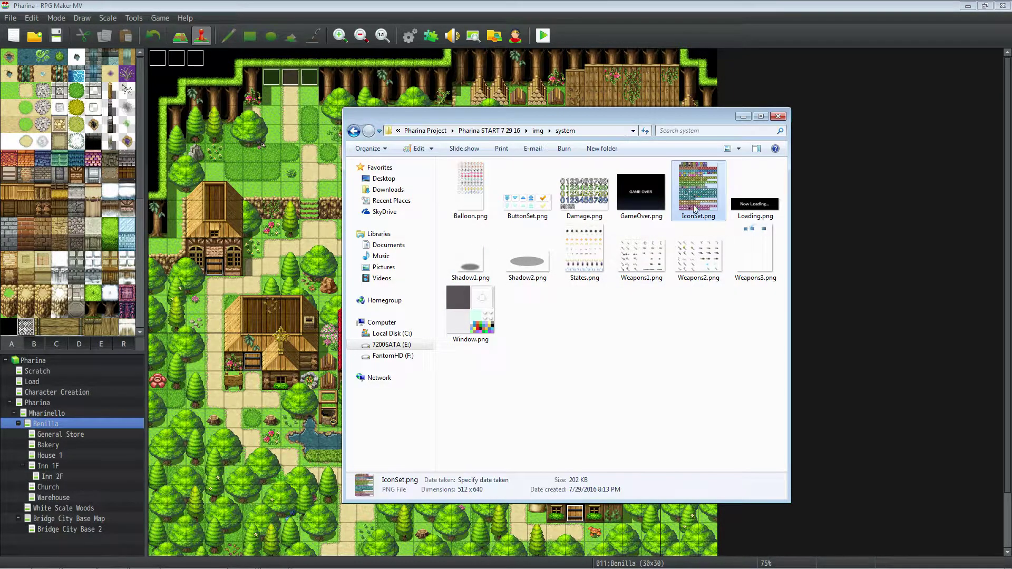
pyautogui.rightClick(558, 322)
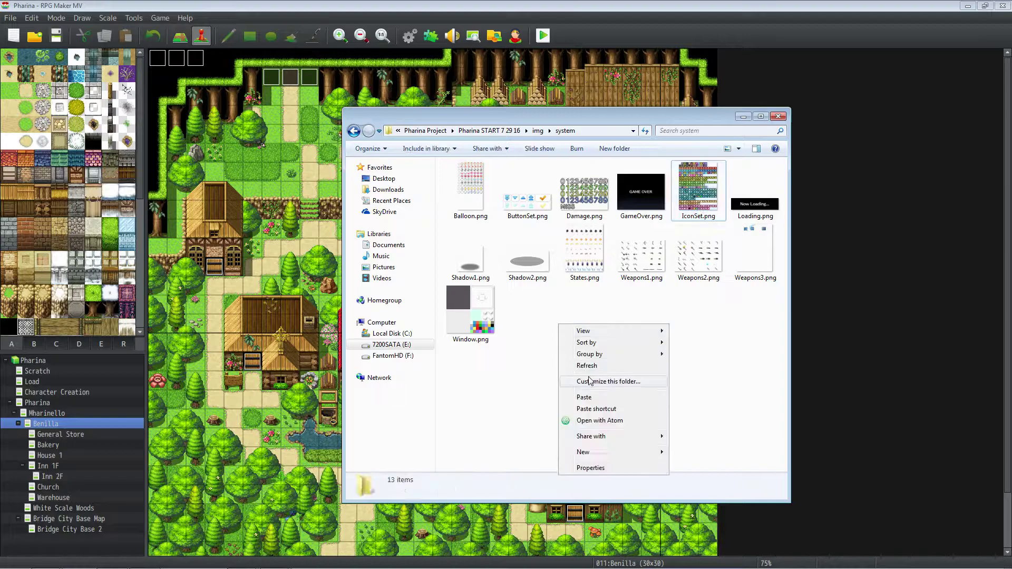
pyautogui.click(596, 397)
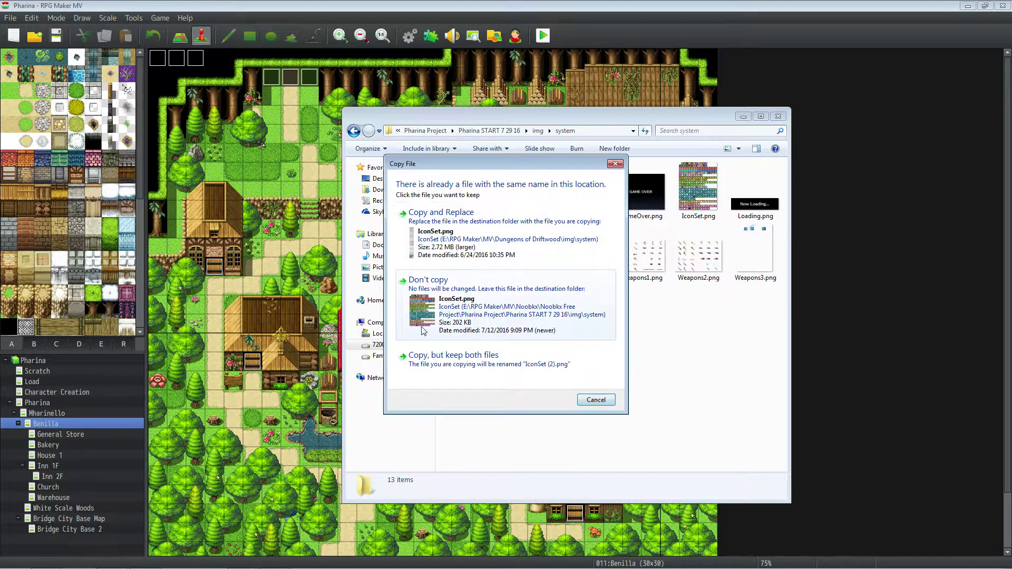
pyautogui.click(458, 234)
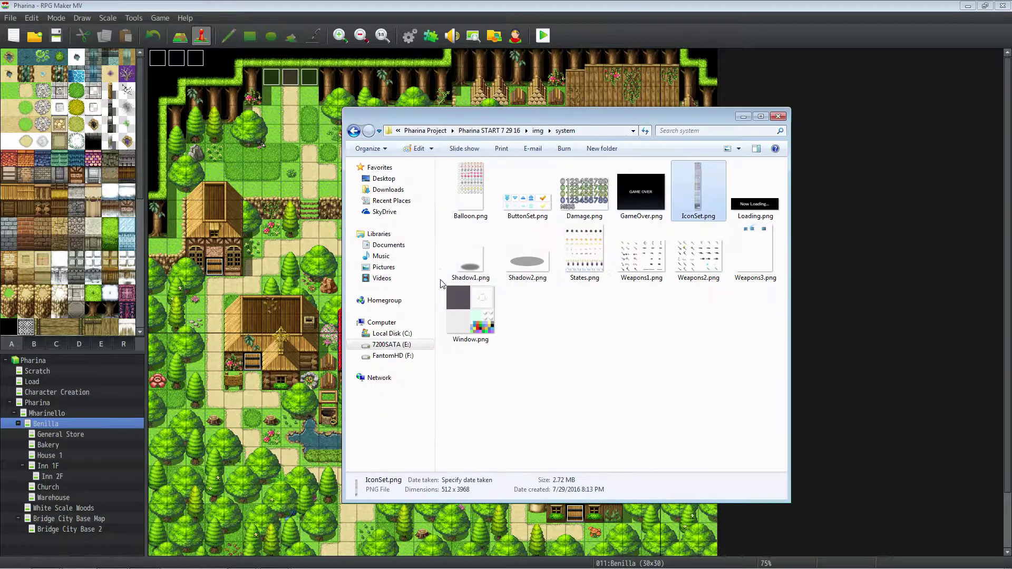
# - Reopen the Database in RPG Maker and view the Fire Aura and Earth Aura skills
pyautogui.click(56, 36)
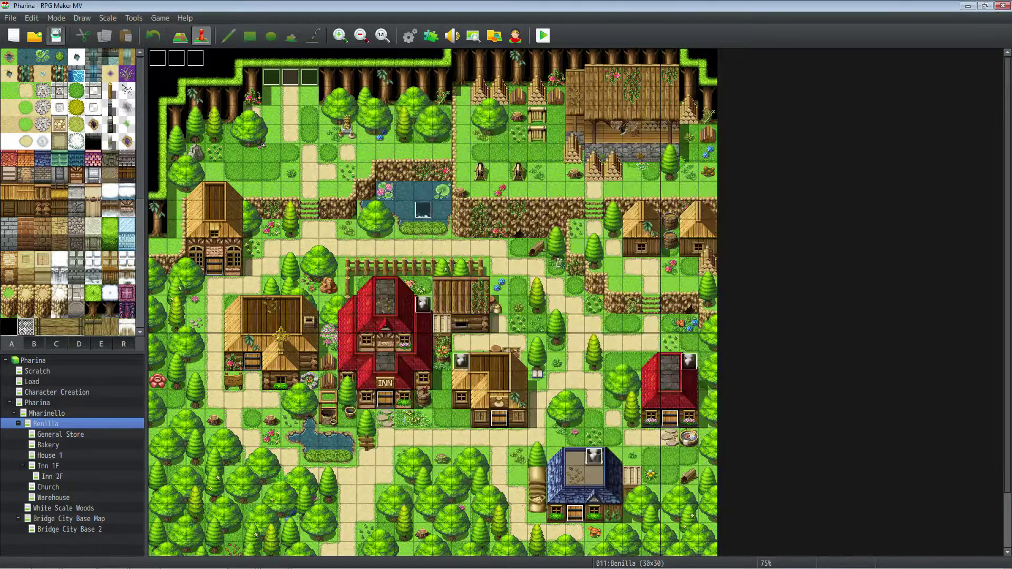
pyautogui.click(410, 35)
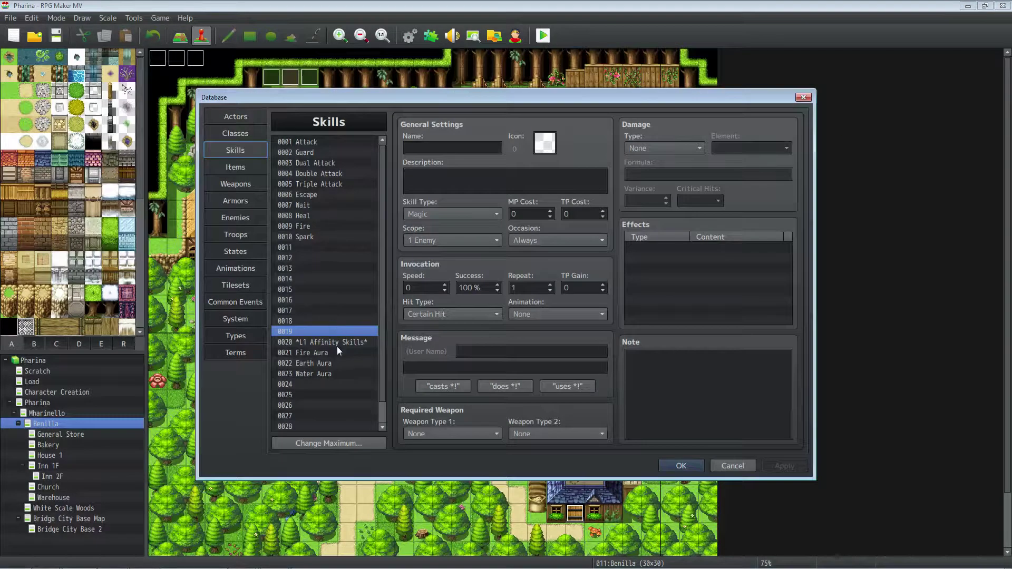
pyautogui.click(333, 352)
pyautogui.click(326, 363)
# - Flip between the Water, Earth and Fire Aura skills
pyautogui.click(322, 373)
pyautogui.click(324, 364)
pyautogui.click(324, 352)
pyautogui.click(322, 362)
pyautogui.click(322, 373)
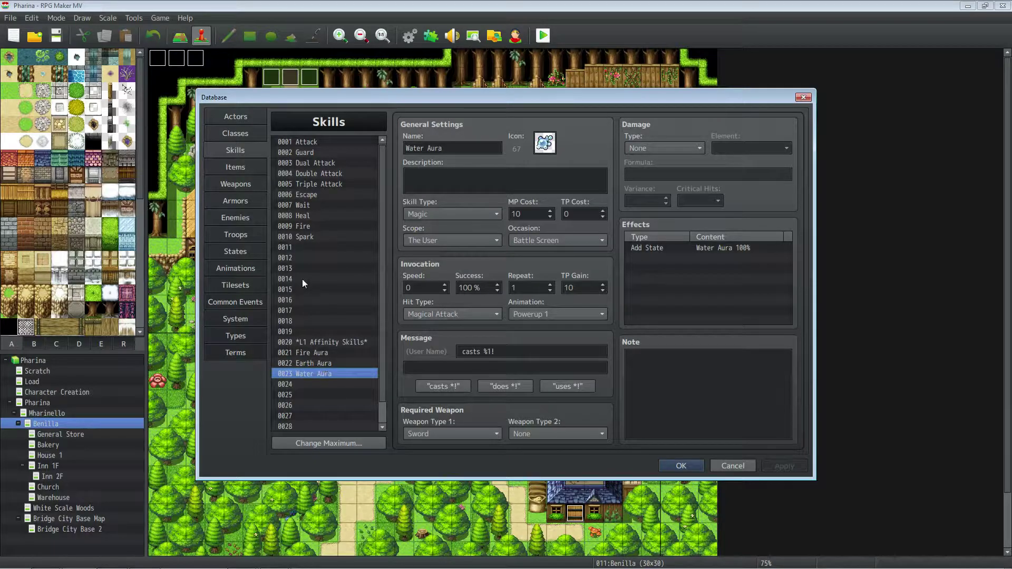
# - Preview the new potion icons in skill 0018's icon picker, closing it without setting an icon
pyautogui.click(325, 322)
pyautogui.doubleClick(543, 144)
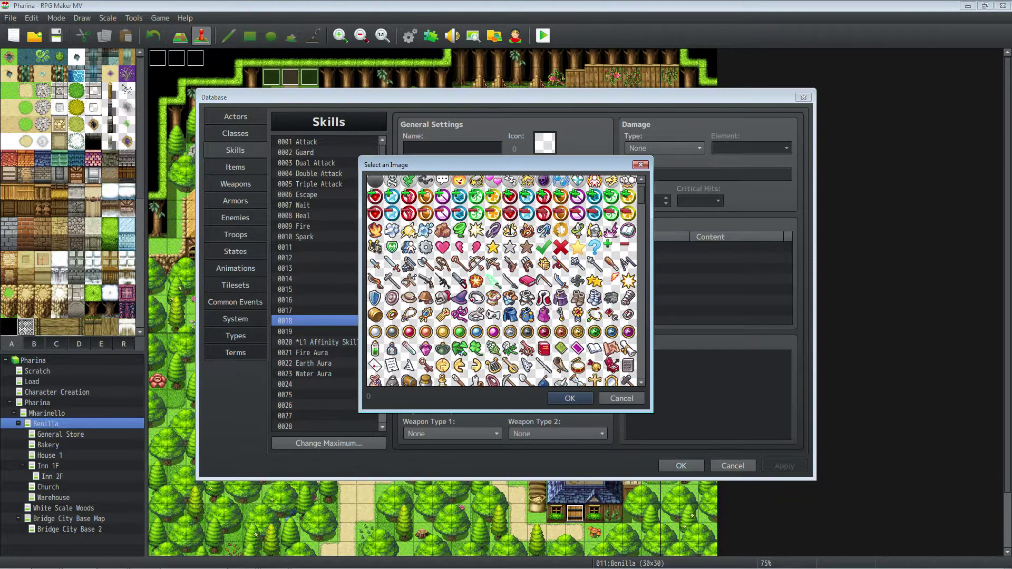
pyautogui.scroll(-5, 508, 236)
pyautogui.scroll(-5, 508, 236)
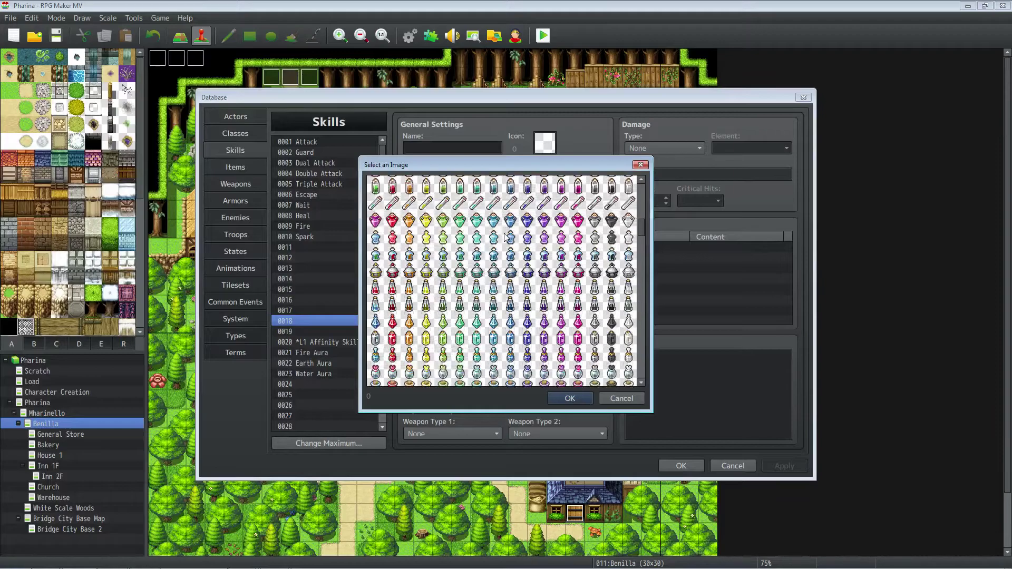
pyautogui.scroll(-5, 501, 229)
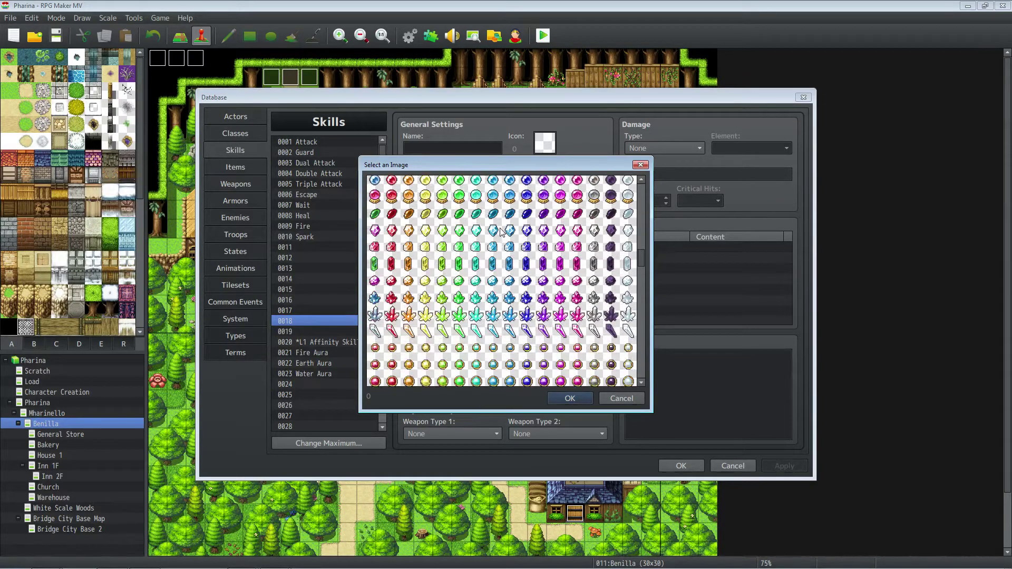
pyautogui.scroll(-8, 501, 228)
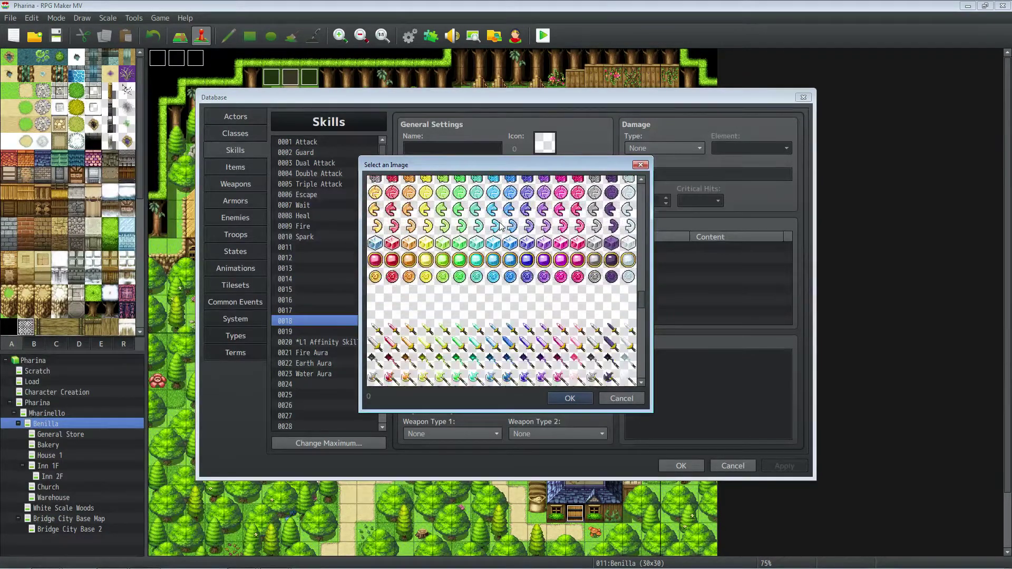
pyautogui.scroll(-8, 500, 229)
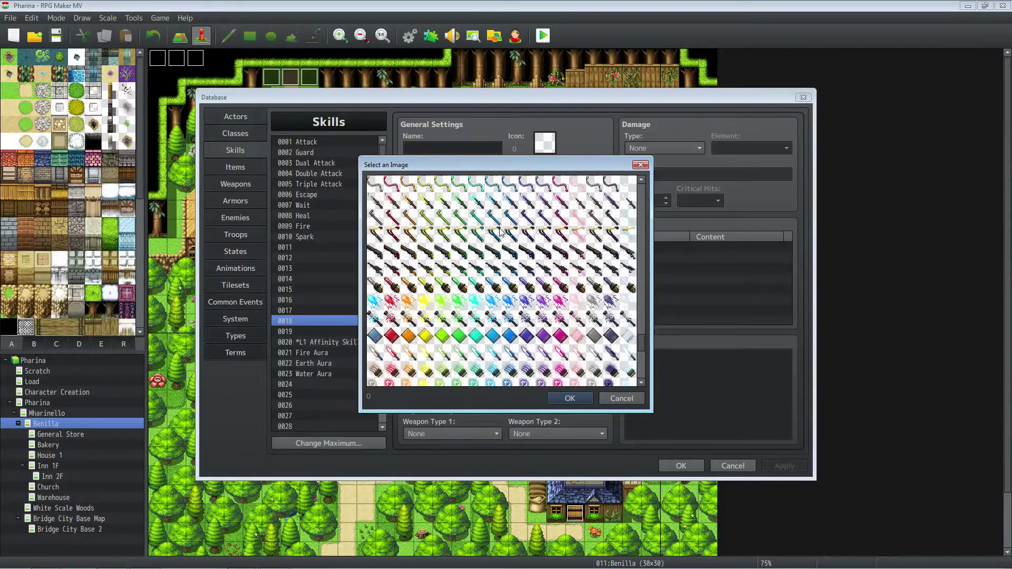
pyautogui.scroll(3, 500, 224)
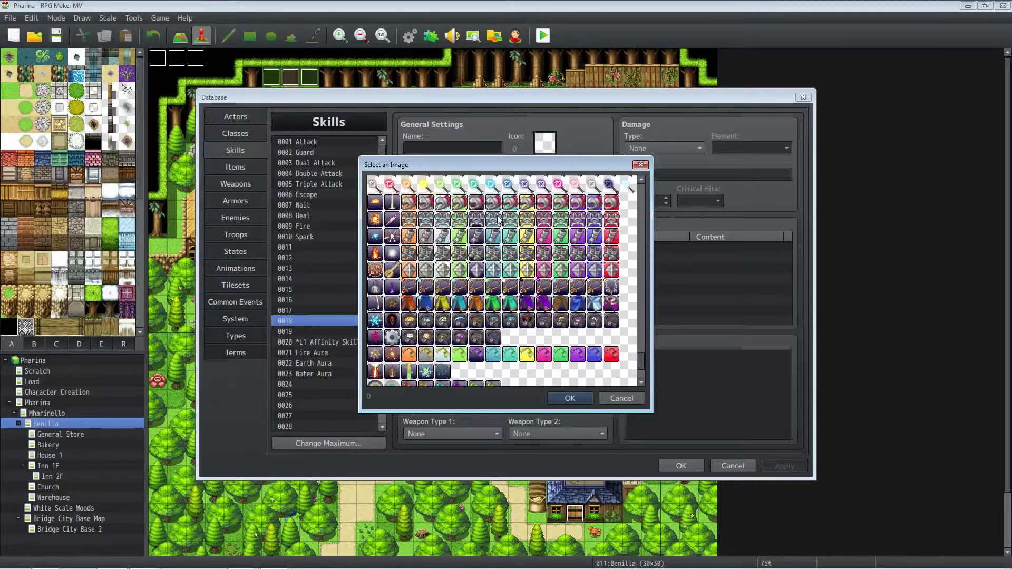
pyautogui.scroll(-5, 516, 209)
pyautogui.scroll(3, 506, 269)
pyautogui.moveTo(640, 364); pyautogui.dragTo(632, 201)
pyautogui.scroll(-3, 561, 295)
pyautogui.click(560, 301)
pyautogui.scroll(-2, 510, 278)
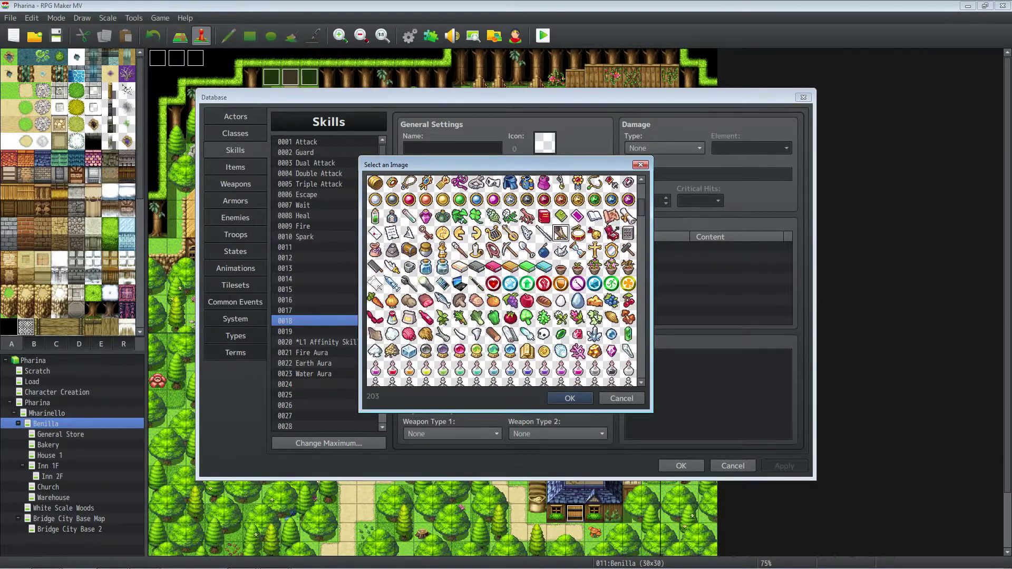
pyautogui.scroll(-4, 509, 279)
pyautogui.scroll(-1, 510, 280)
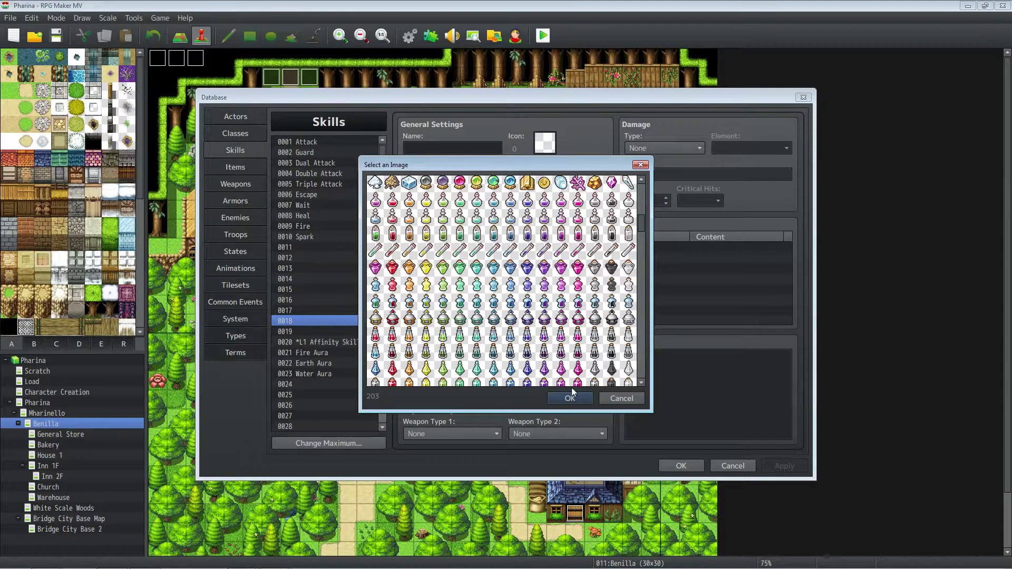
pyautogui.scroll(-2, 509, 279)
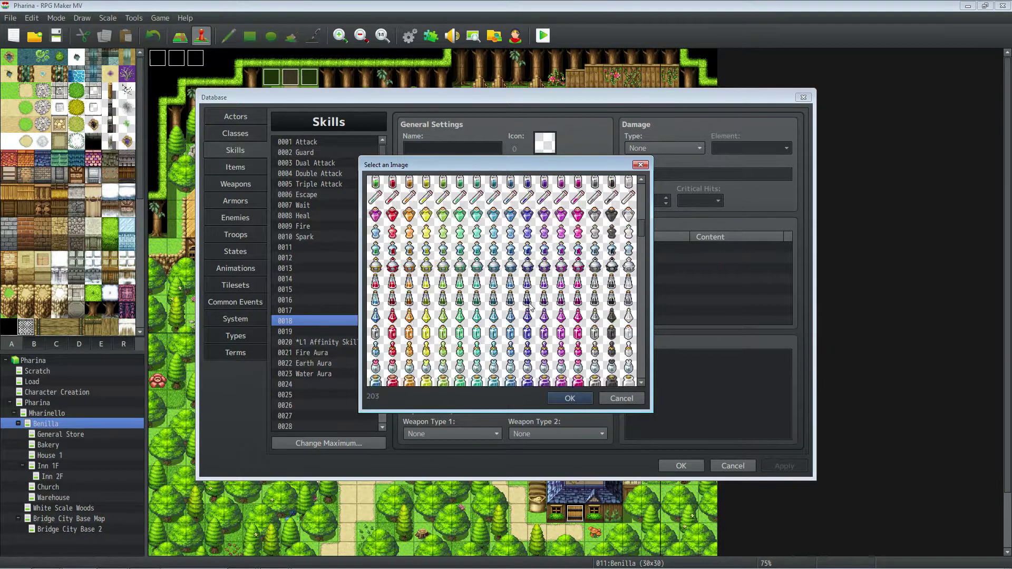
pyautogui.click(621, 398)
# - Return to the Water Aura skill and select its 10 MP Cost value
pyautogui.click(330, 354)
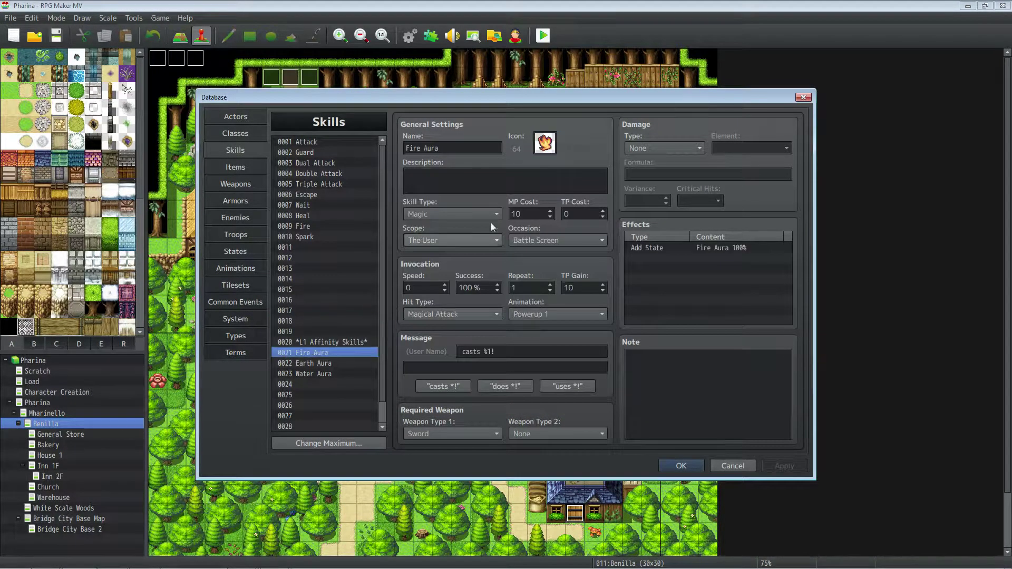
pyautogui.click(324, 363)
pyautogui.click(326, 373)
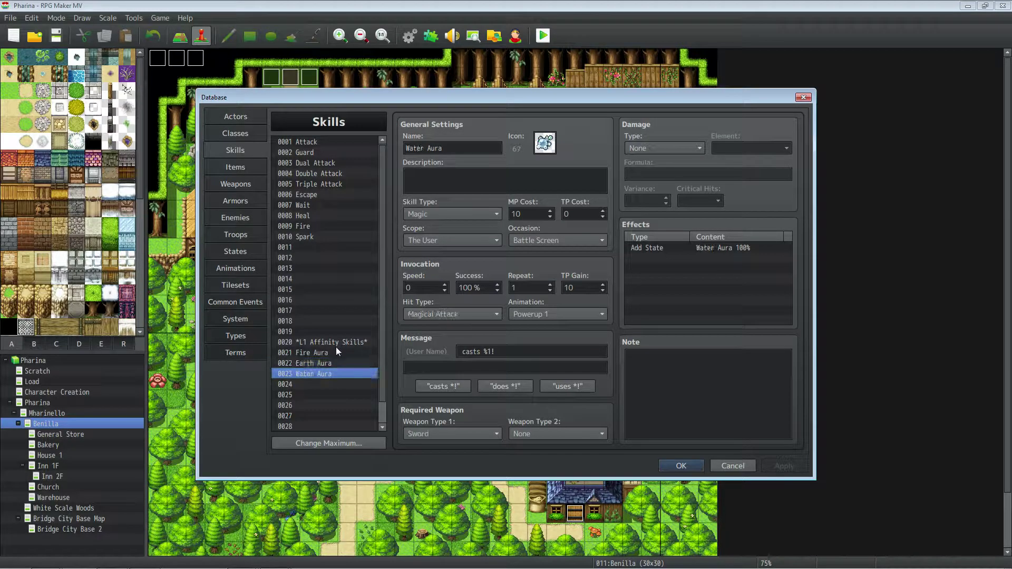
pyautogui.doubleClick(518, 214)
# - Launch Sublime Text 3 from the Start menu and view the How to Collab.txt notes
pyautogui.click(15, 561)
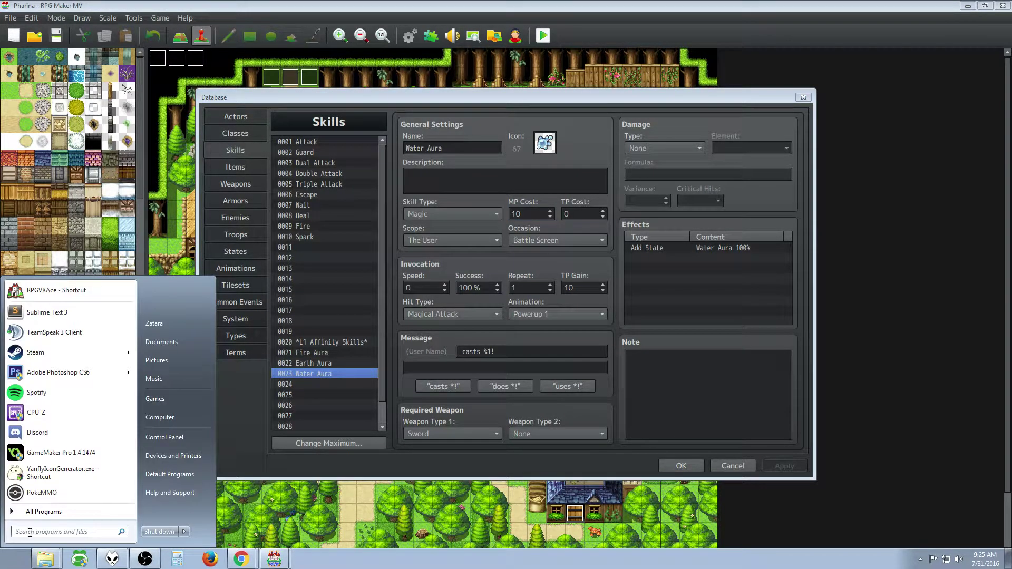
pyautogui.click(47, 312)
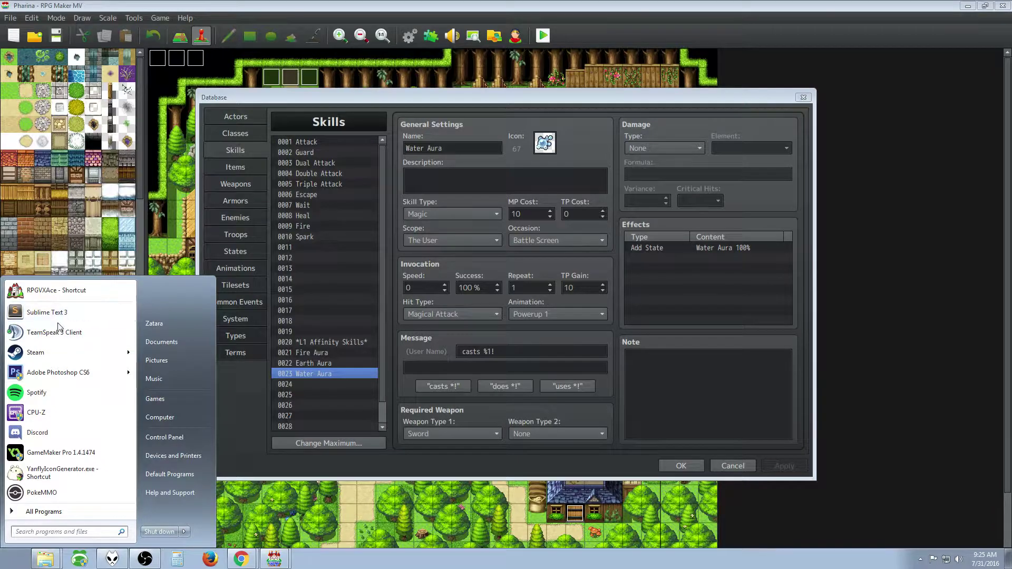
pyautogui.click(182, 429)
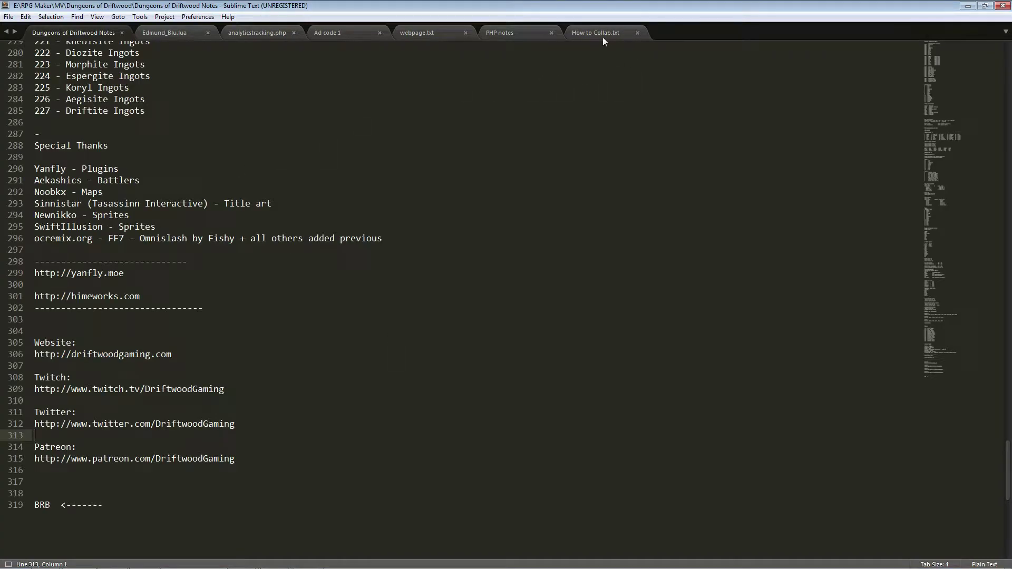
pyautogui.click(604, 37)
# - Create a new file and save it as Pharina Patchnotes.txt in DriftwoodGaming.com
pyautogui.click(9, 16)
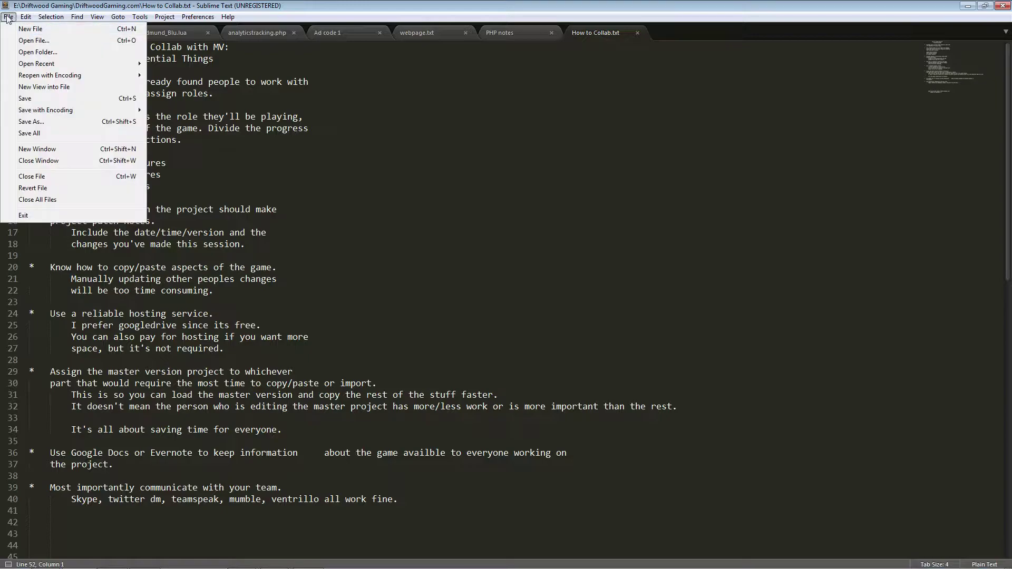
pyautogui.click(21, 29)
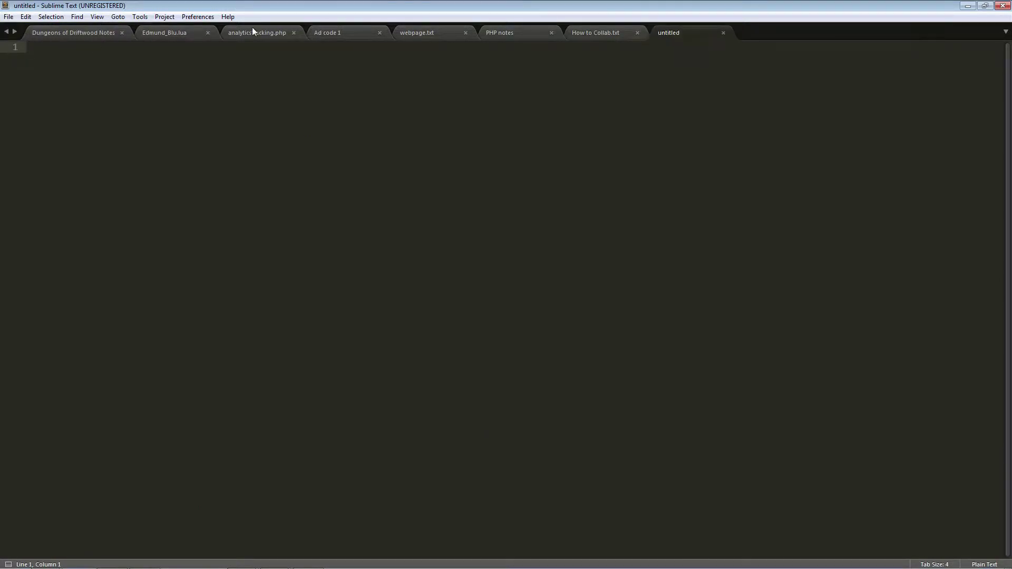
pyautogui.click(8, 16)
pyautogui.click(52, 128)
pyautogui.click(186, 47)
pyautogui.doubleClick(292, 111)
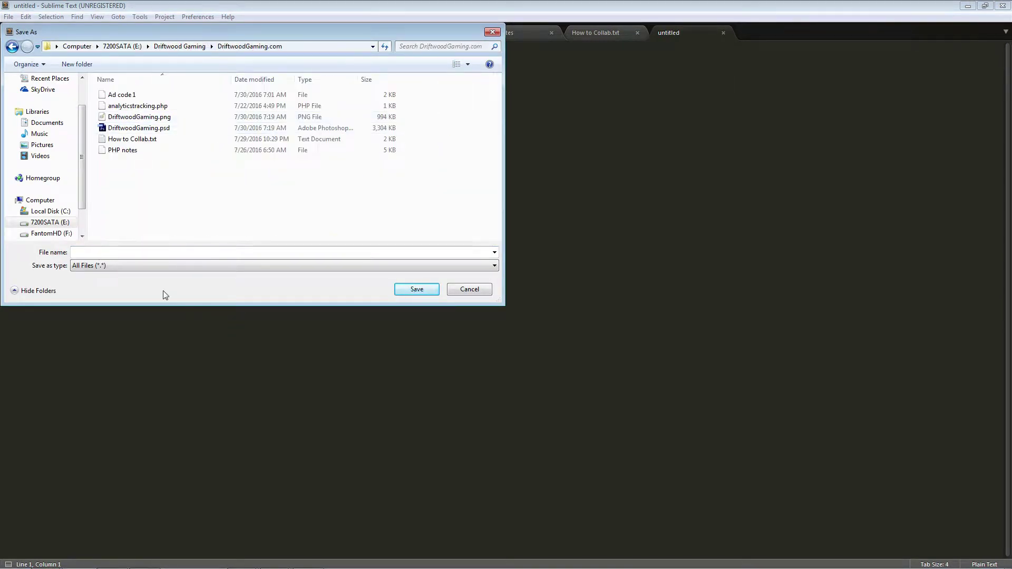
pyautogui.click(130, 251)
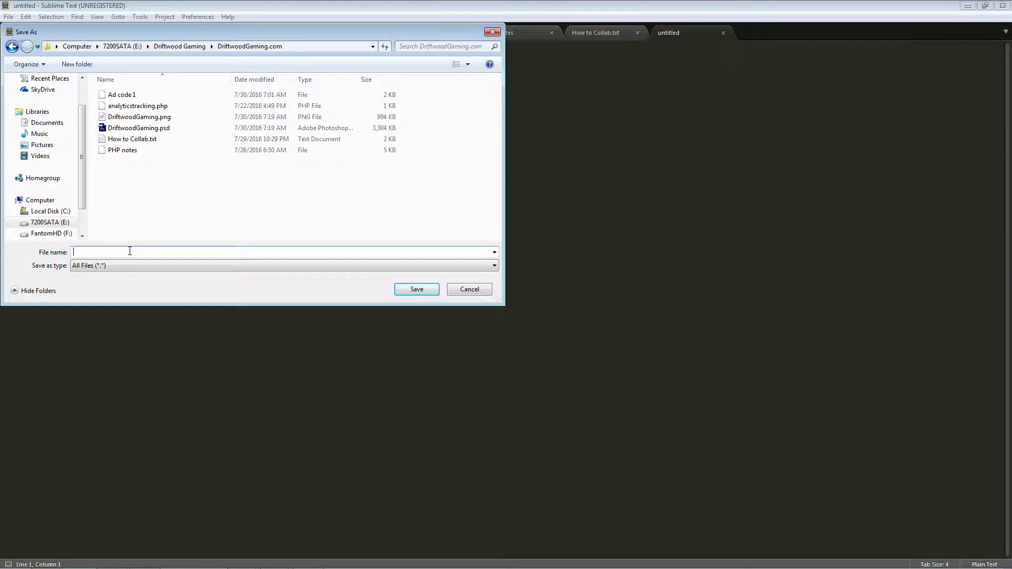
pyautogui.write('Pharina Patchnotes.txt')
pyautogui.press('Return')
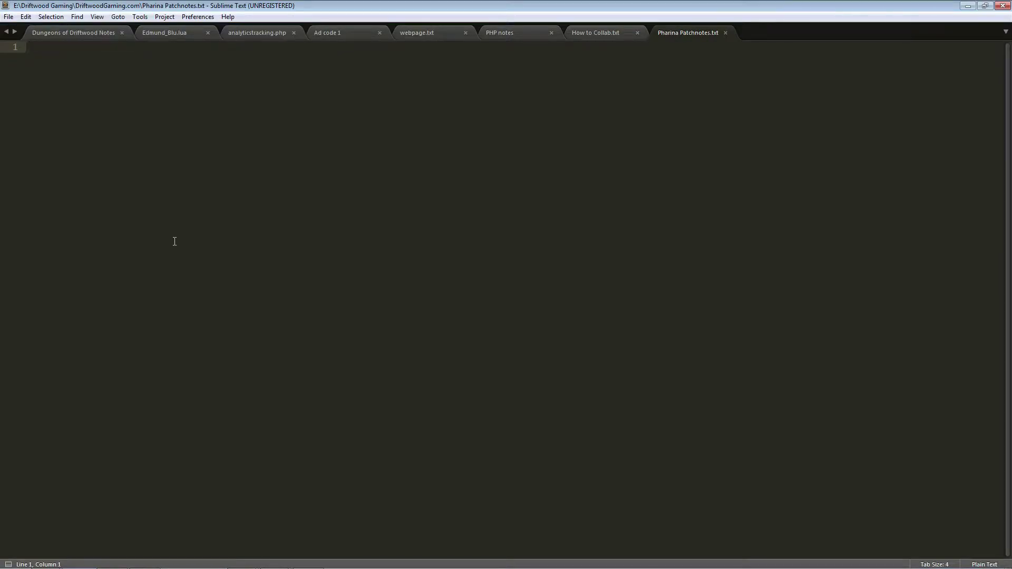
# - Write the note "* Replaced IconSet.png ( img/system )", fixing the IconSet capitalisation
pyautogui.write('R Replaced')
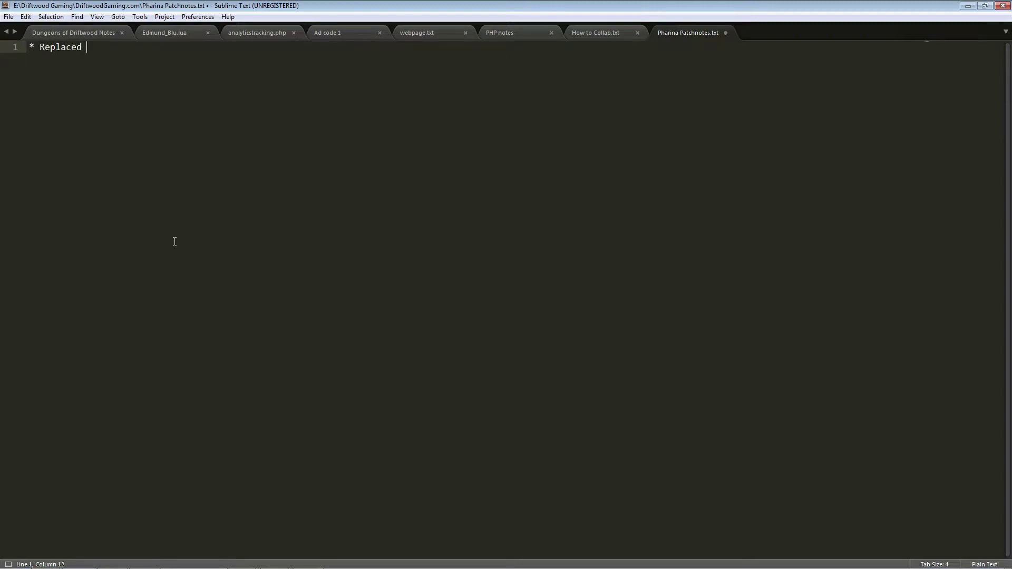
pyautogui.write(' iconset.png')
pyautogui.press('Left')
pyautogui.press('BackSpace')
pyautogui.write('S')
pyautogui.press('Left')
pyautogui.press('BackSpace')
pyautogui.write('I')
pyautogui.press('Right')
pyautogui.write('( img/system')
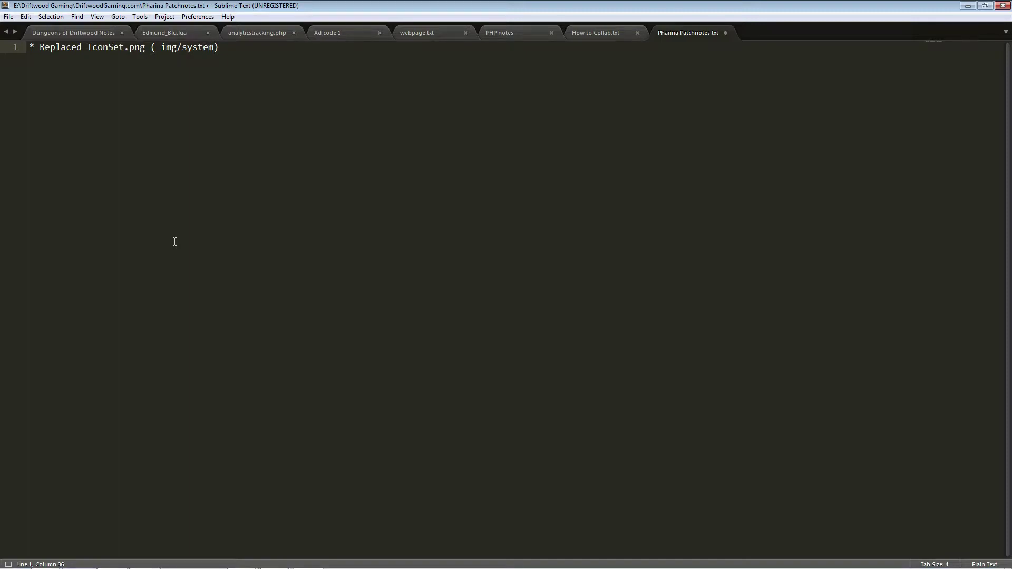
pyautogui.write(' )')
# - Add the note "* updated MP costs of aura skills" and save the file
pyautogui.press('Return')
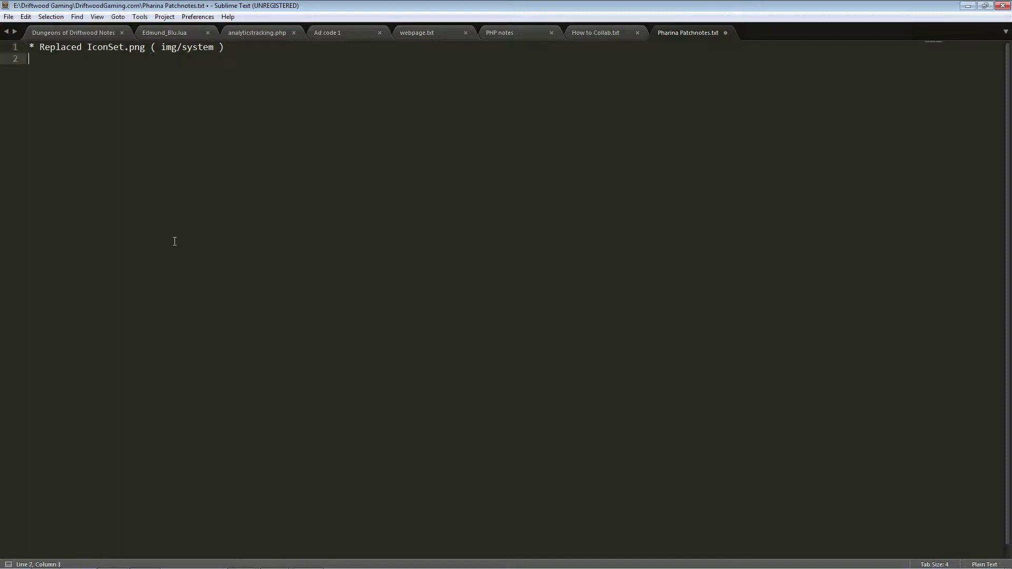
pyautogui.press('Return')
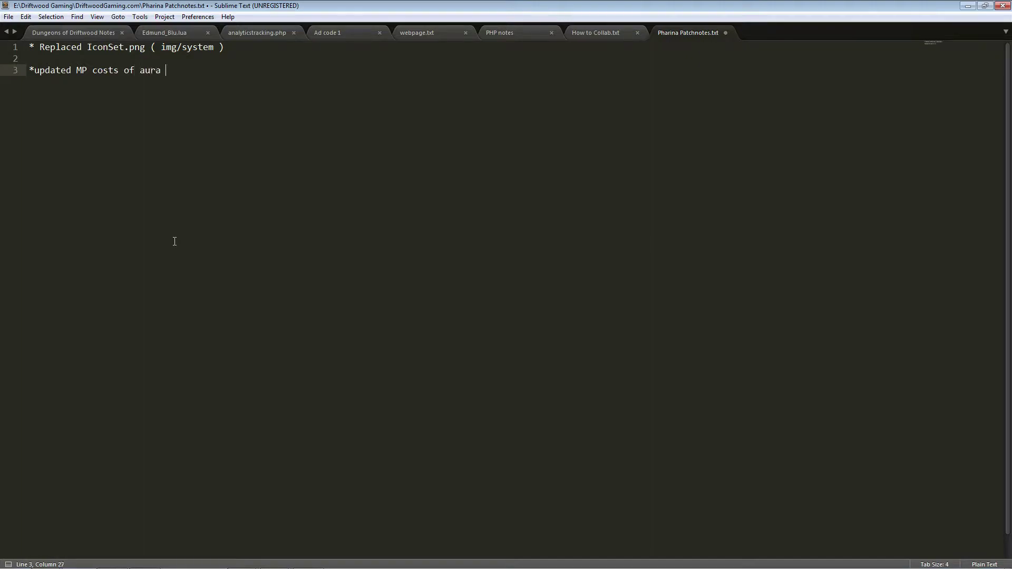
pyautogui.write('skills')
pyautogui.press('Return')
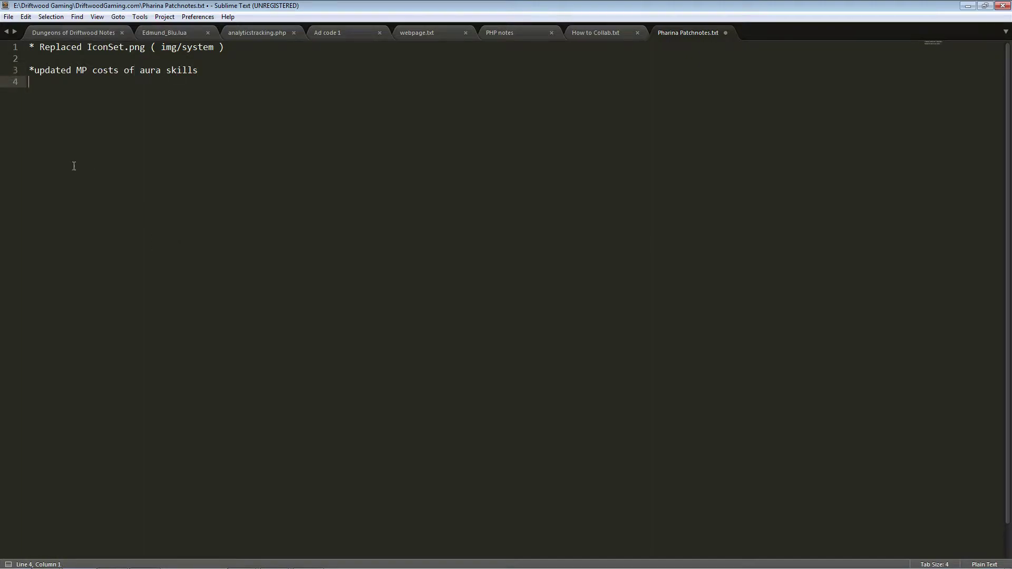
pyautogui.click(34, 71)
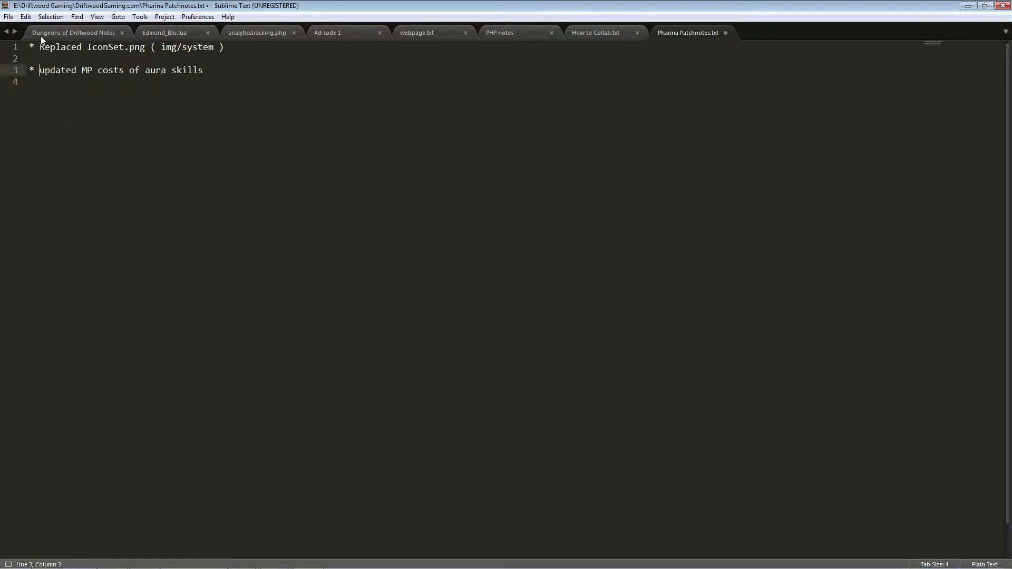
pyautogui.click(8, 17)
pyautogui.click(31, 99)
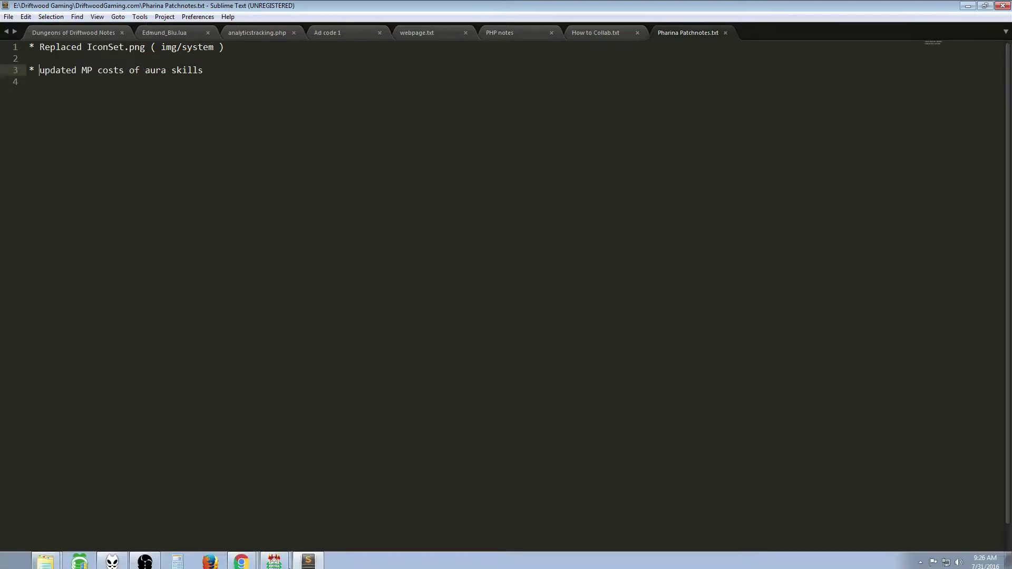
# - Back in the Database, compare the Fire, Earth and Water Aura skills, then go to Items
pyautogui.click(274, 558)
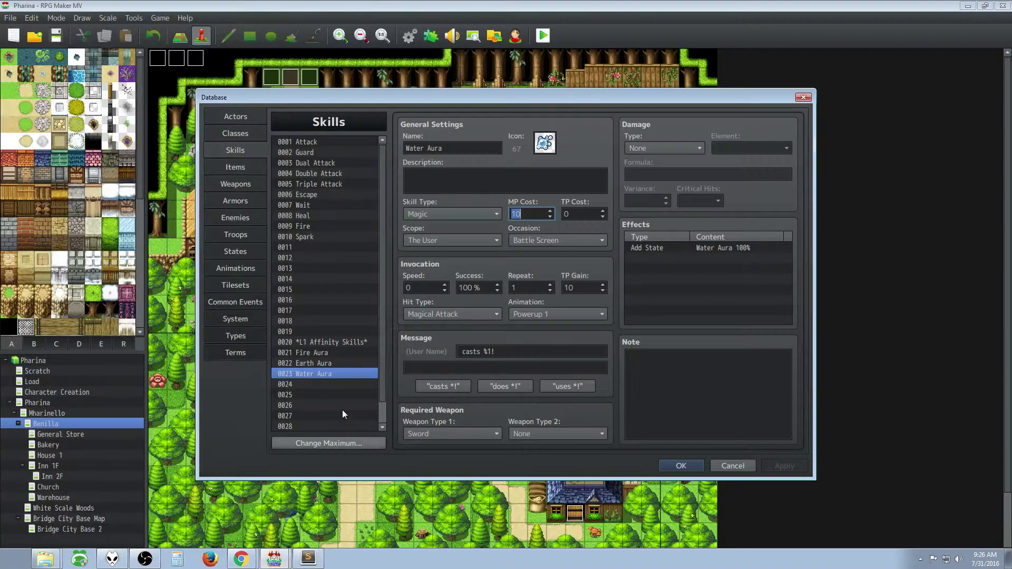
pyautogui.click(351, 352)
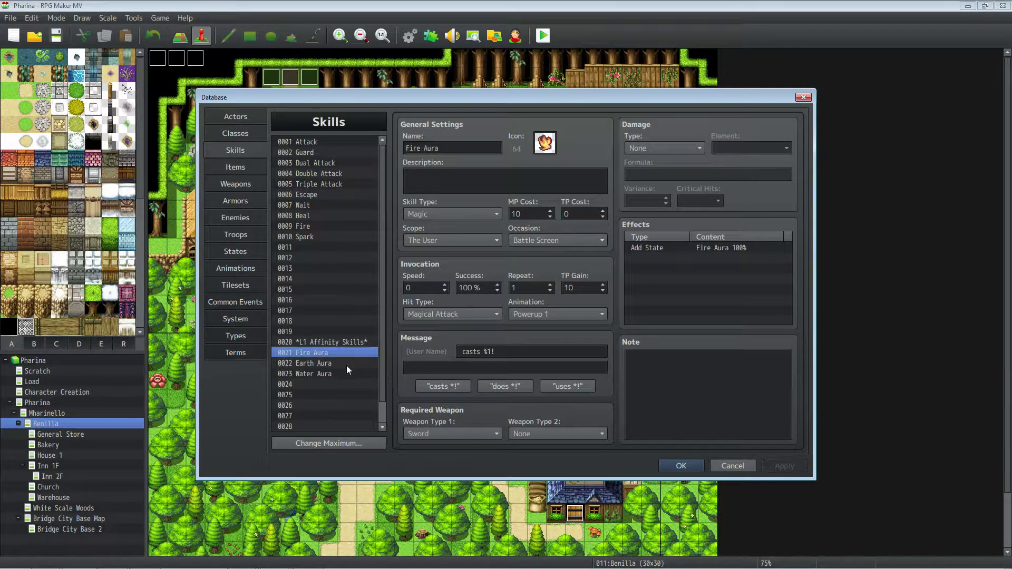
pyautogui.click(346, 363)
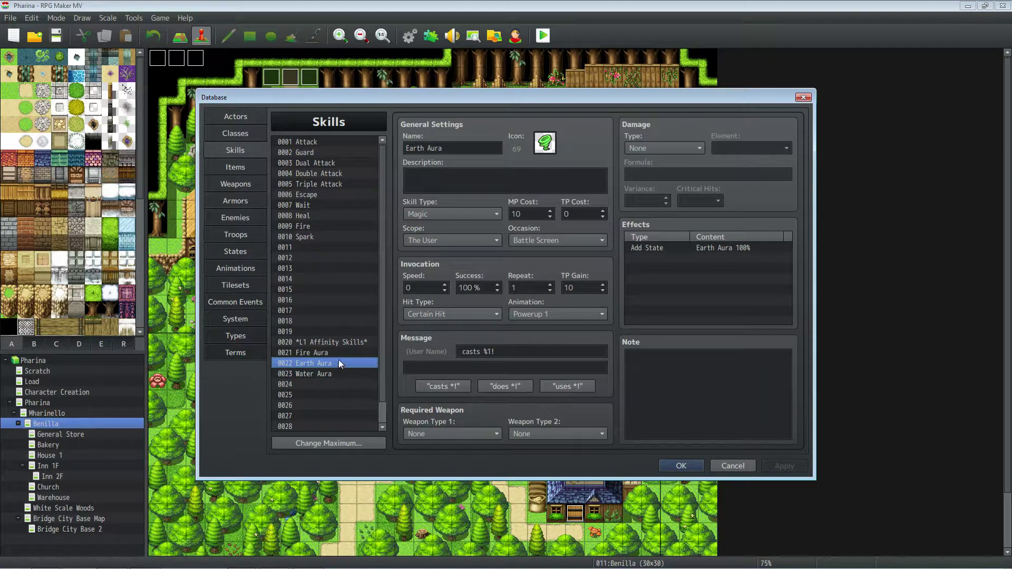
pyautogui.click(340, 351)
pyautogui.click(338, 363)
pyautogui.click(336, 382)
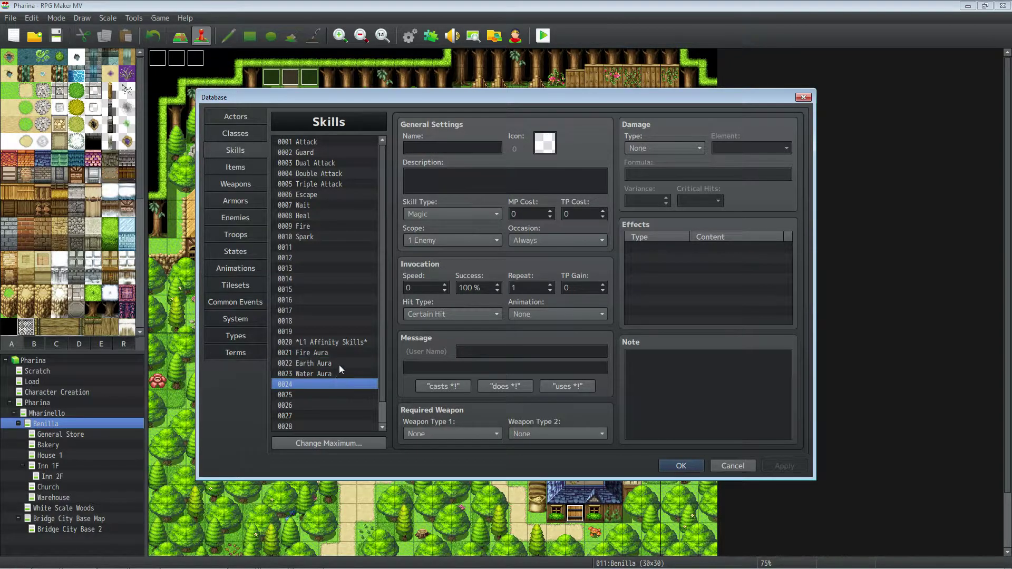
pyautogui.click(338, 373)
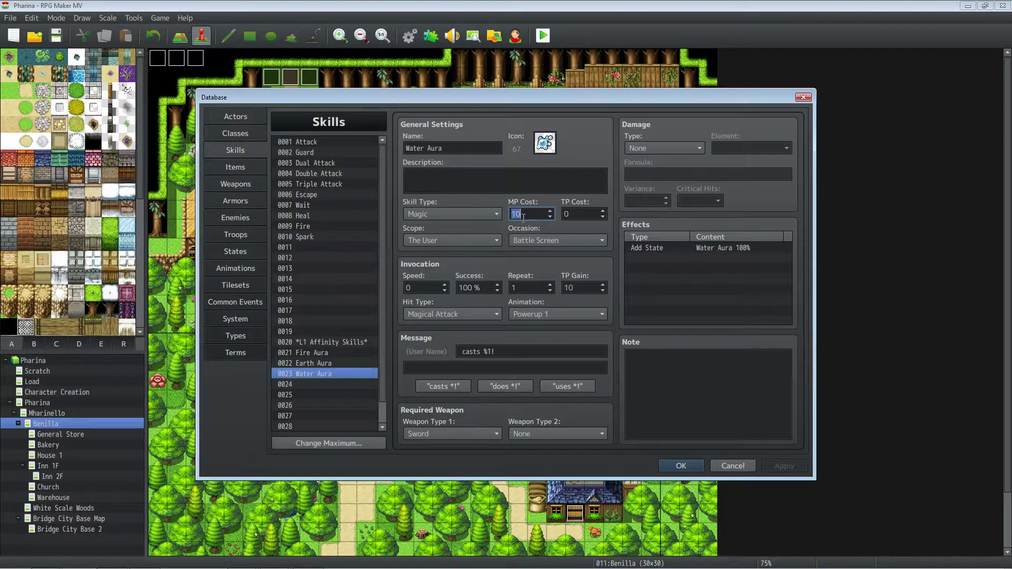
pyautogui.click(350, 350)
pyautogui.click(354, 364)
pyautogui.click(356, 372)
pyautogui.click(239, 167)
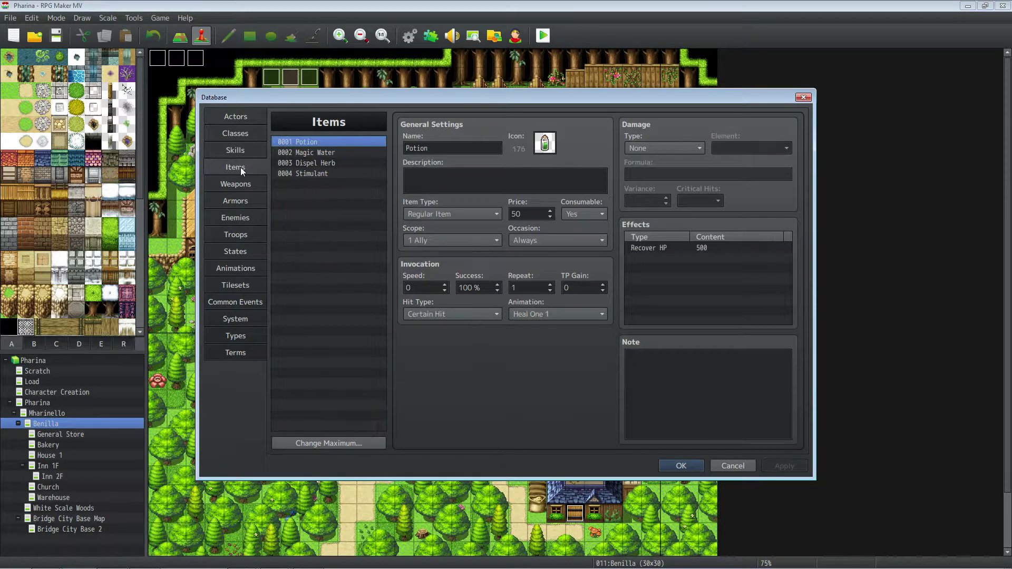
# - Delete the four stock items: Potion, Magic Water, Dispel Herb and Stimulant
pyautogui.press('Delete')
pyautogui.click(327, 152)
pyautogui.press('Delete')
pyautogui.click(324, 162)
pyautogui.press('Delete')
pyautogui.click(321, 173)
pyautogui.press('Delete')
pyautogui.click(312, 143)
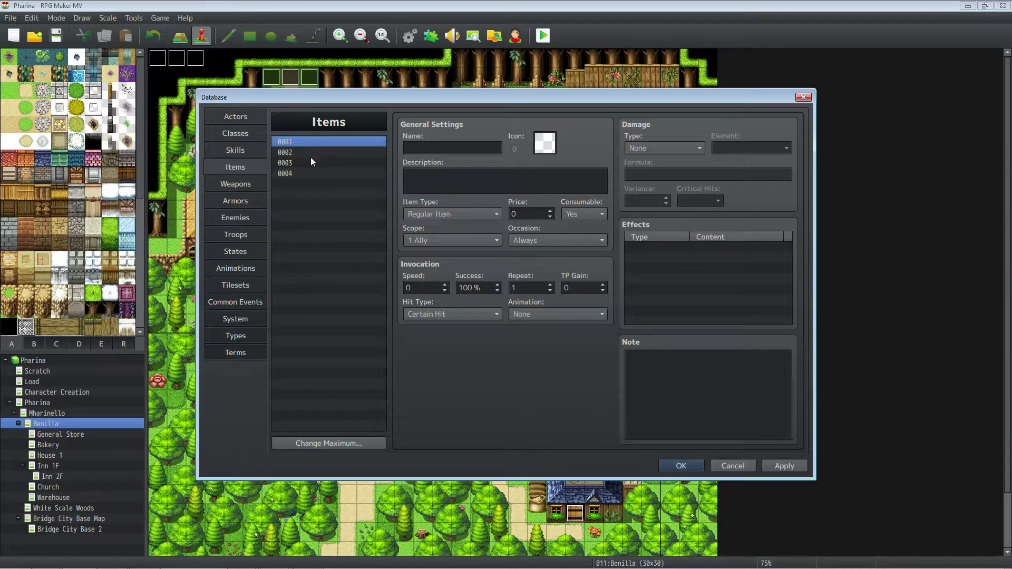
# - Give item 0001 the red potion icon (icon 449)
pyautogui.doubleClick(537, 147)
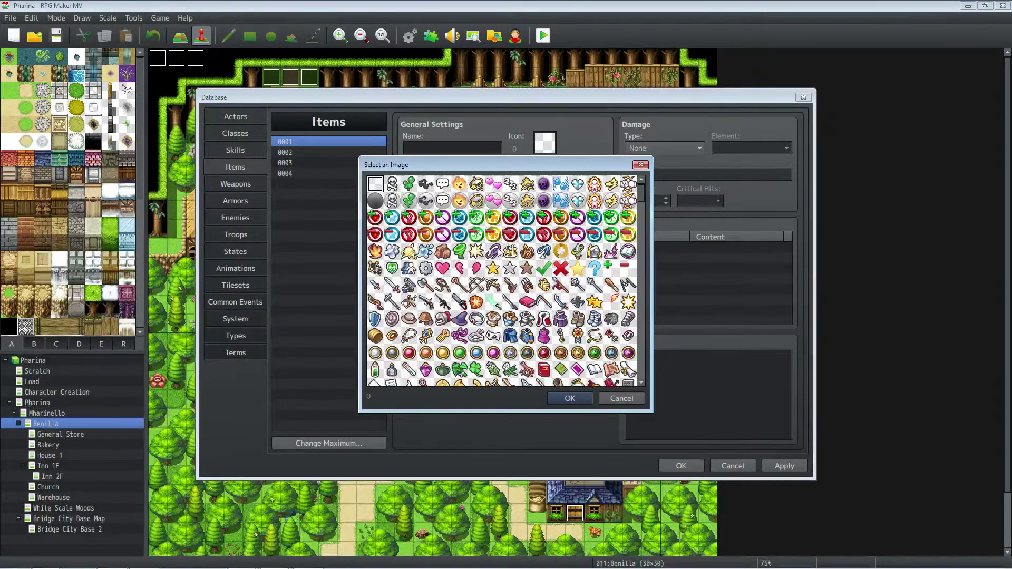
pyautogui.scroll(-8, 610, 239)
pyautogui.moveTo(639, 216); pyautogui.dragTo(639, 237)
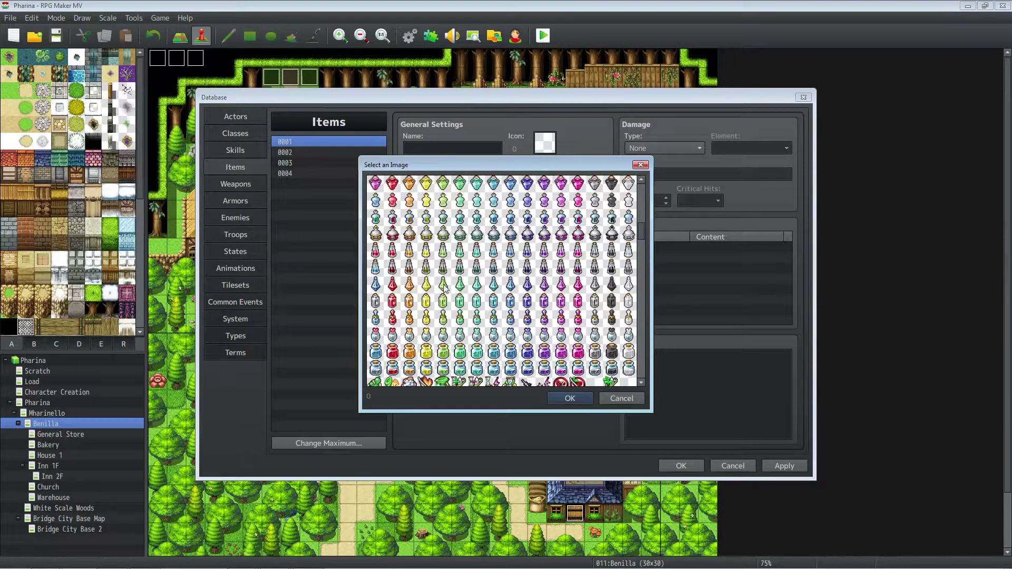
pyautogui.scroll(-3, 414, 281)
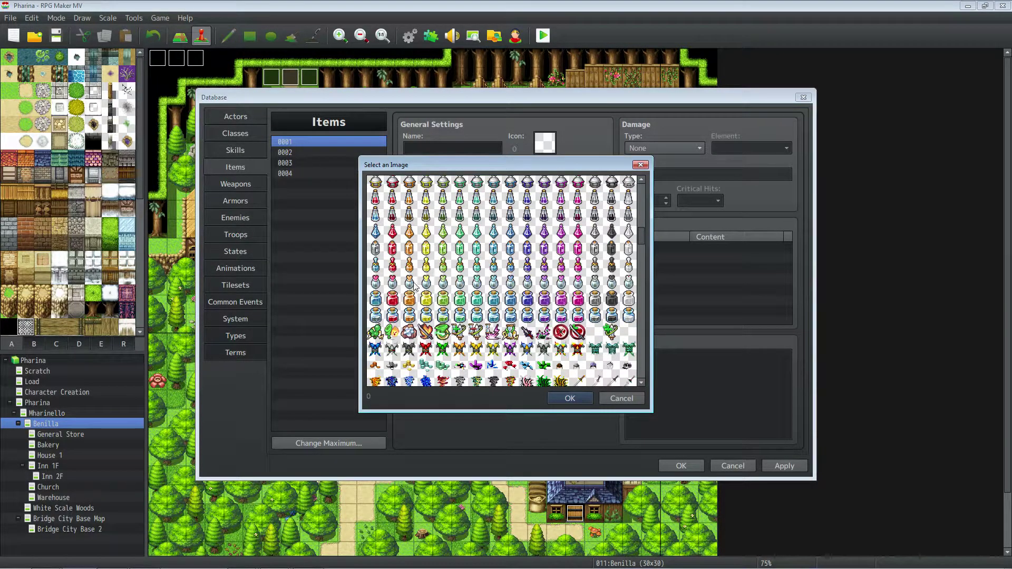
pyautogui.scroll(-1, 411, 296)
pyautogui.scroll(2, 396, 301)
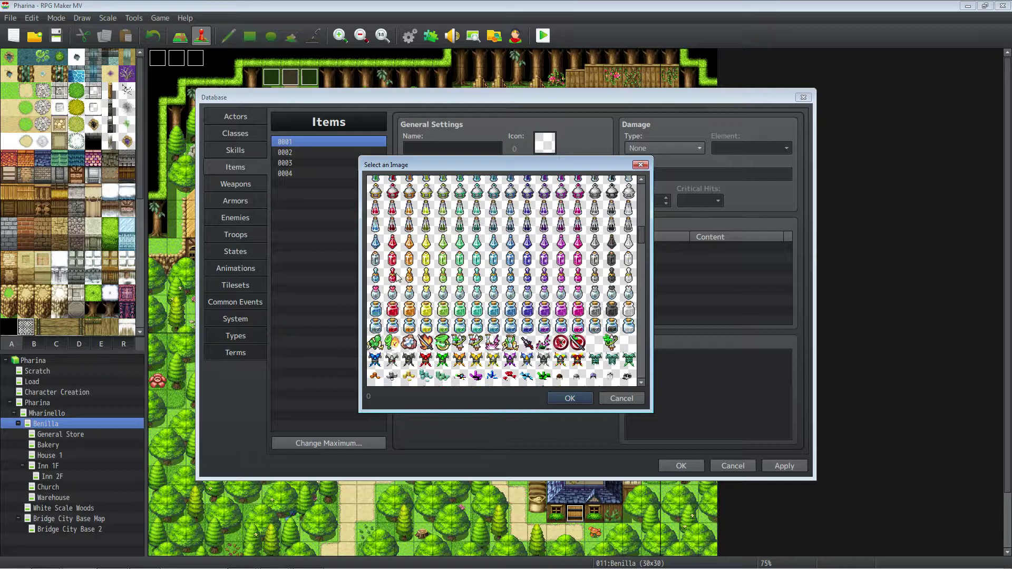
pyautogui.doubleClick(392, 228)
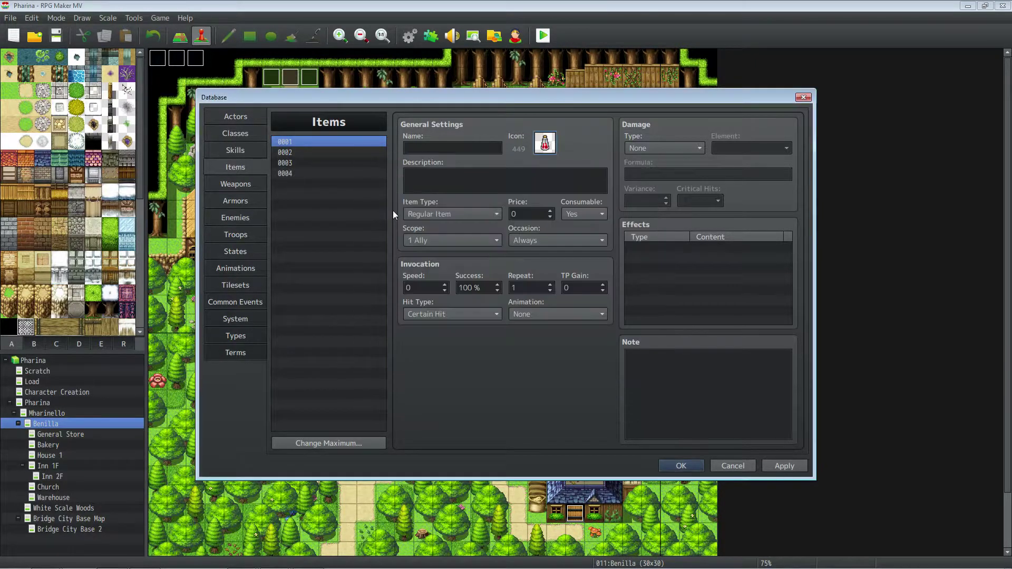
# - Name item 0001 'Health Potion'
pyautogui.click(426, 149)
pyautogui.write('P')
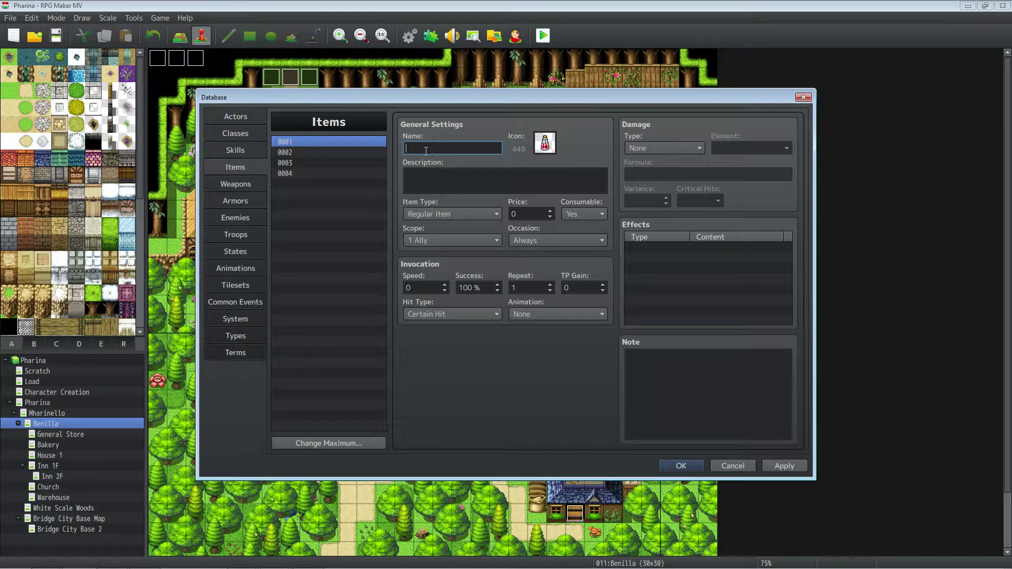
pyautogui.press('BackSpace')
pyautogui.write('Health Potion')
pyautogui.click(495, 173)
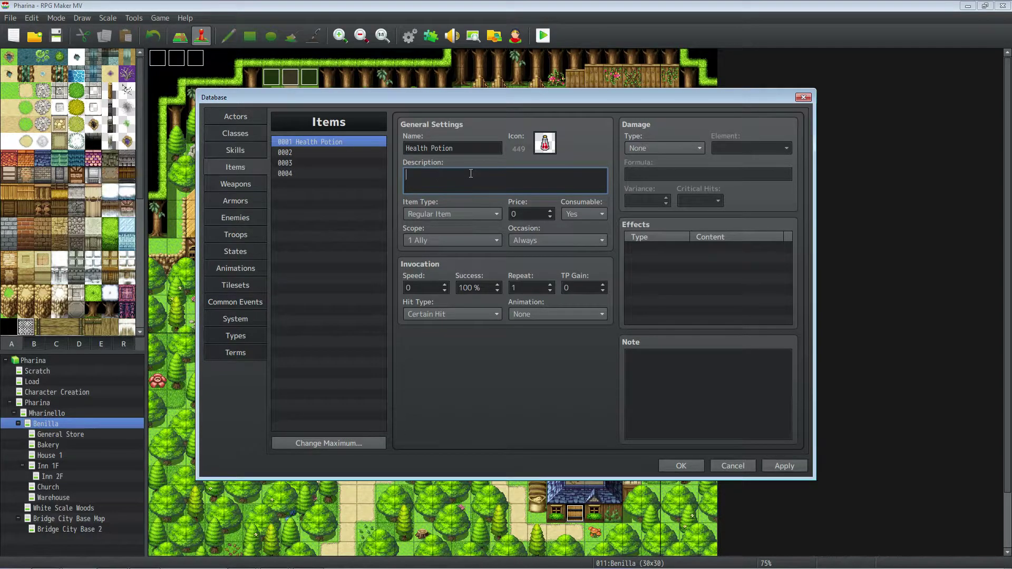
# - Name item 0002 'Magic Potion', then glance at item 0003's icon choices without picking one
pyautogui.click(345, 154)
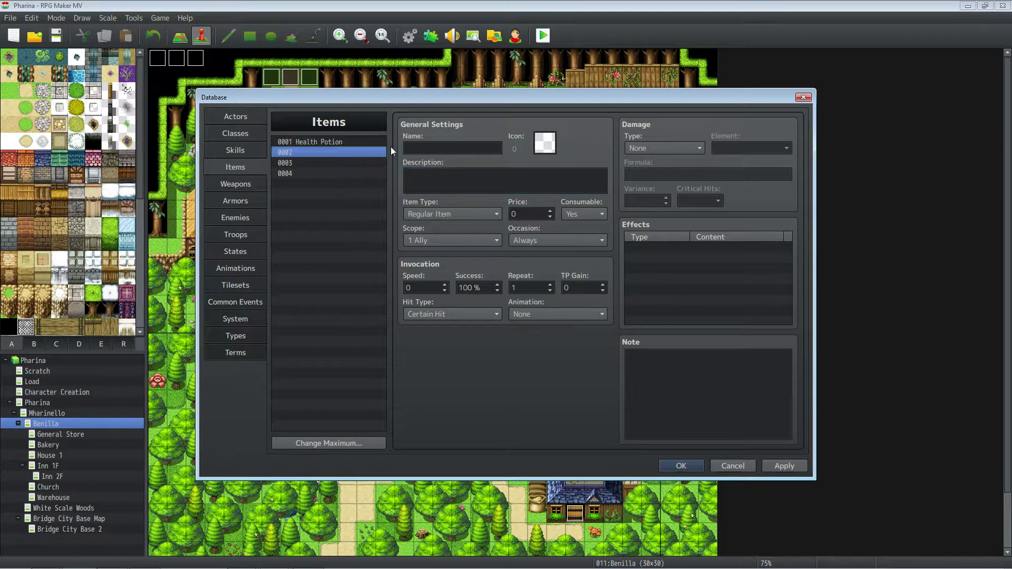
pyautogui.click(429, 148)
pyautogui.write('Magic Potion')
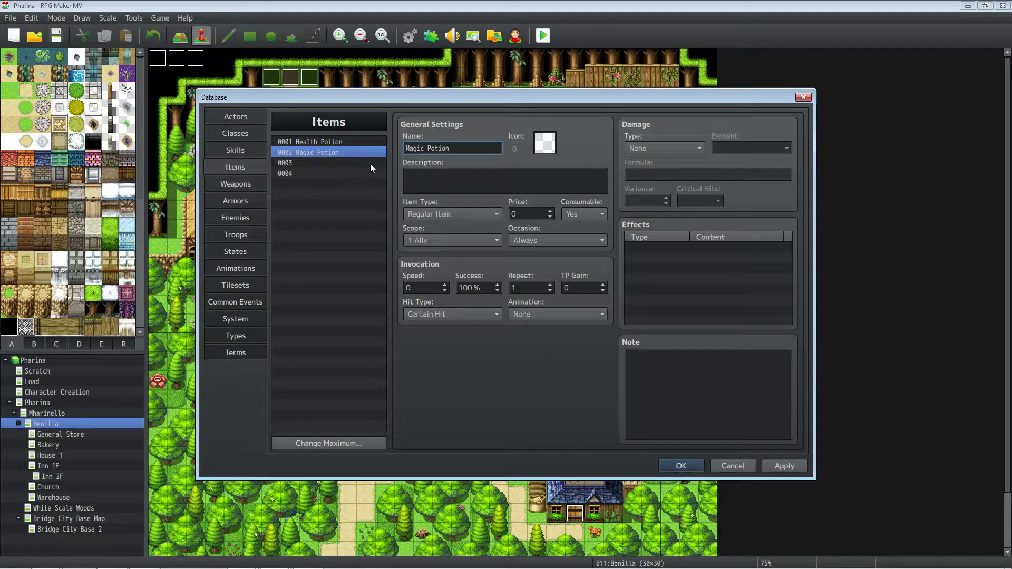
pyautogui.click(325, 164)
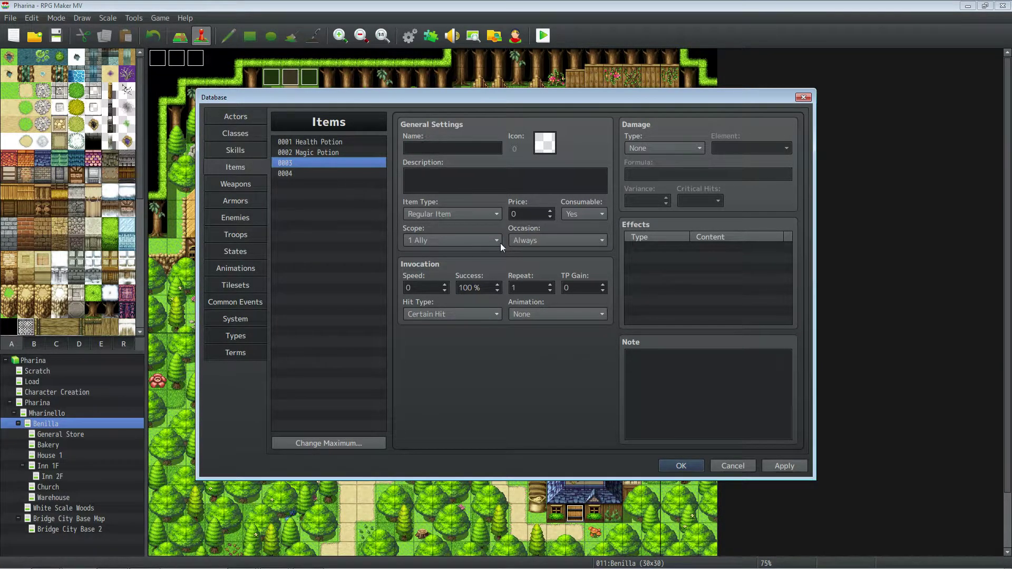
pyautogui.click(448, 148)
pyautogui.doubleClick(533, 145)
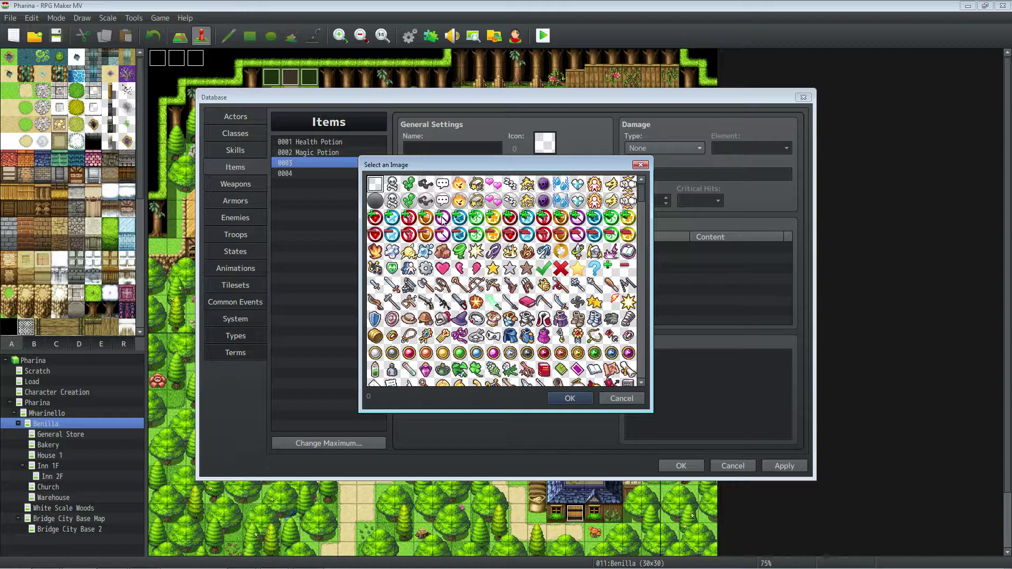
pyautogui.click(640, 165)
# - Give Magic Potion the blue bottle icon (icon 464)
pyautogui.click(311, 152)
pyautogui.click(315, 142)
pyautogui.click(320, 153)
pyautogui.doubleClick(541, 146)
pyautogui.scroll(-3, 464, 299)
pyautogui.scroll(-3, 464, 298)
pyautogui.scroll(-2, 421, 292)
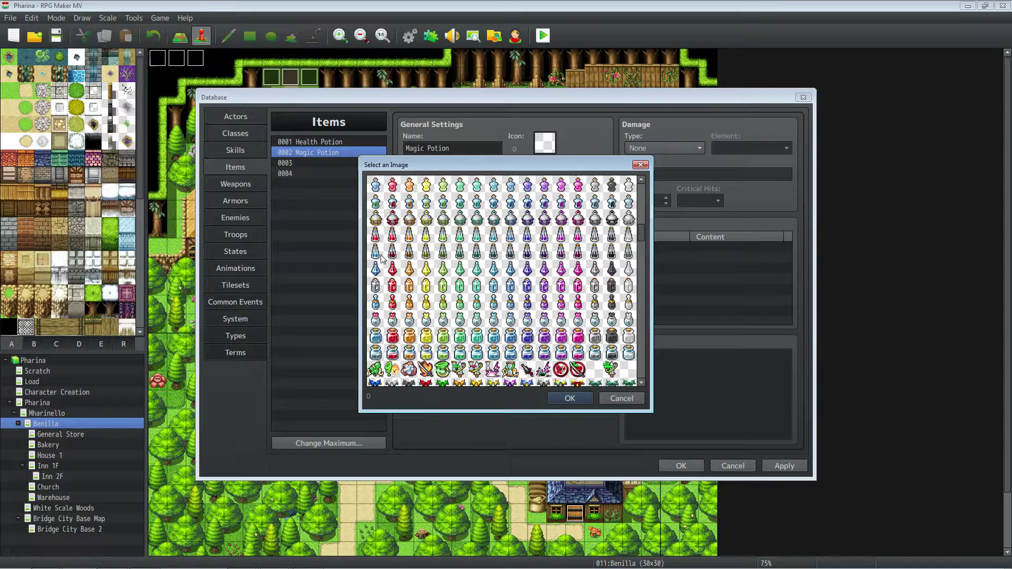
pyautogui.doubleClick(375, 252)
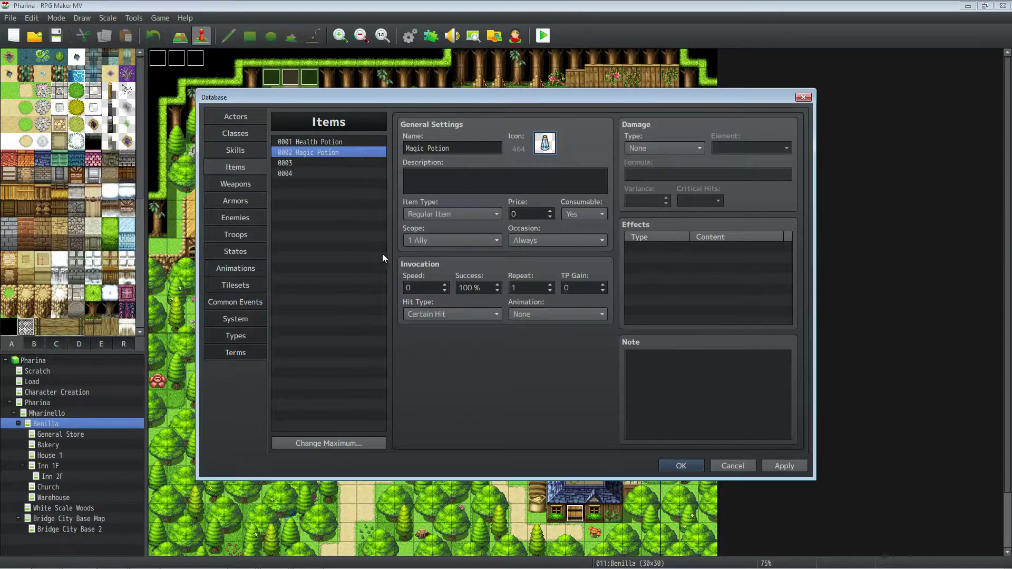
# - Check Health Potion and Magic Potion, then open the icon choices for empty item 0003
pyautogui.click(331, 144)
pyautogui.click(330, 153)
pyautogui.click(331, 161)
pyautogui.click(331, 143)
pyautogui.click(330, 152)
pyautogui.click(331, 161)
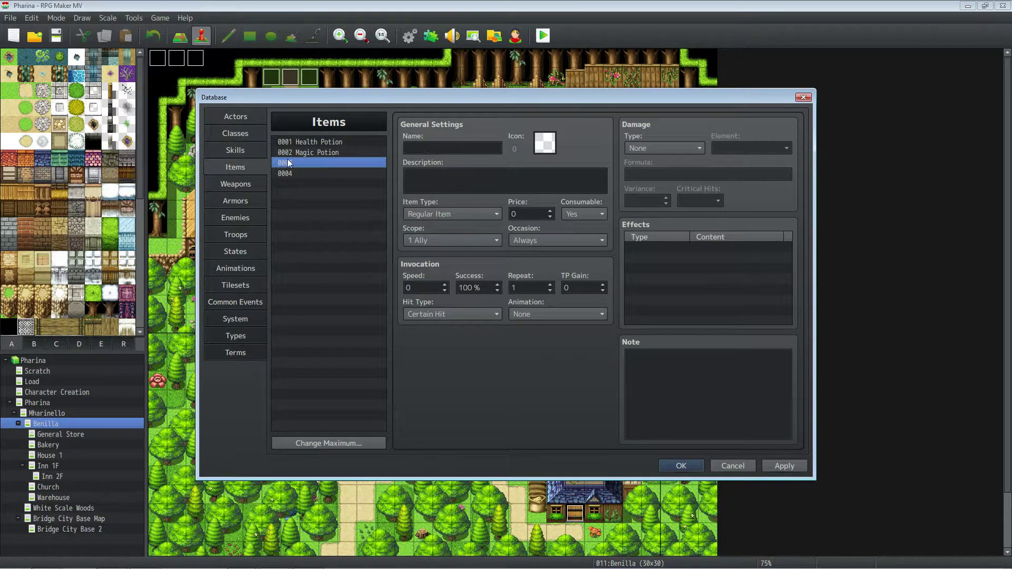
pyautogui.doubleClick(549, 148)
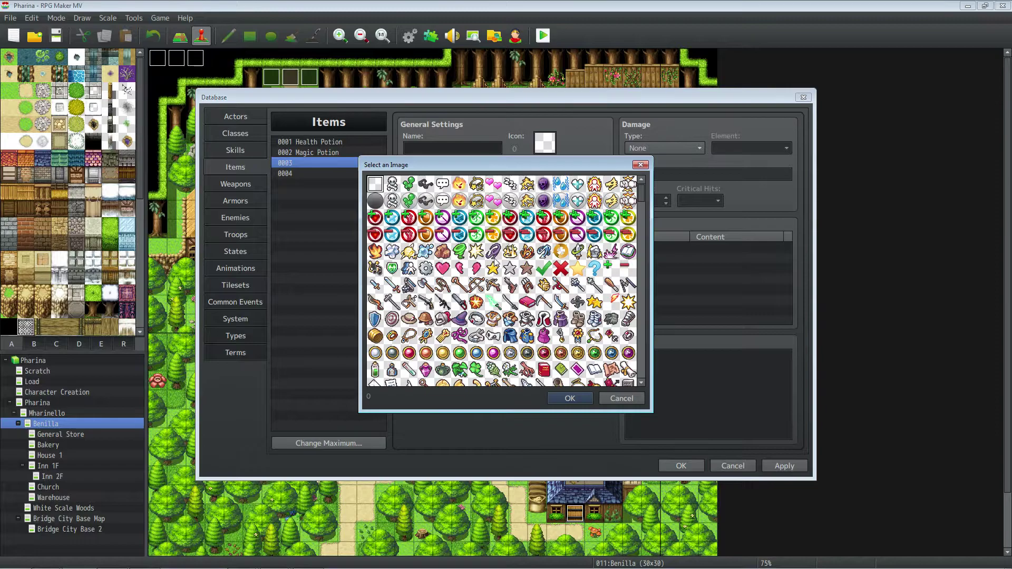
# - Give item 0003 the green bottle icon and name it 'TP Potion'
pyautogui.scroll(-5, 467, 272)
pyautogui.scroll(-7, 468, 271)
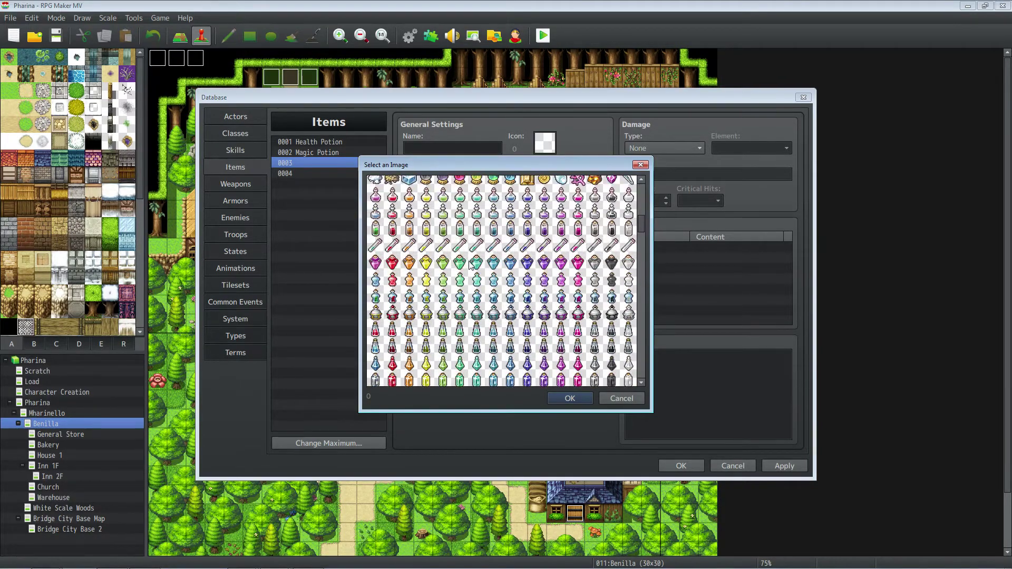
pyautogui.scroll(-6, 411, 253)
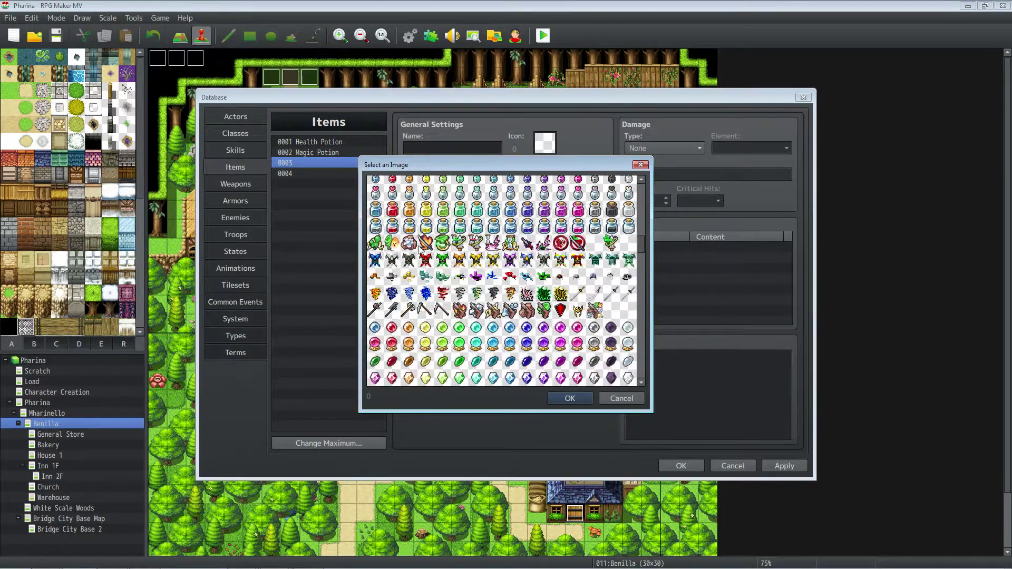
pyautogui.moveTo(641, 250); pyautogui.dragTo(637, 208)
pyautogui.scroll(3, 496, 265)
pyautogui.scroll(-5, 494, 265)
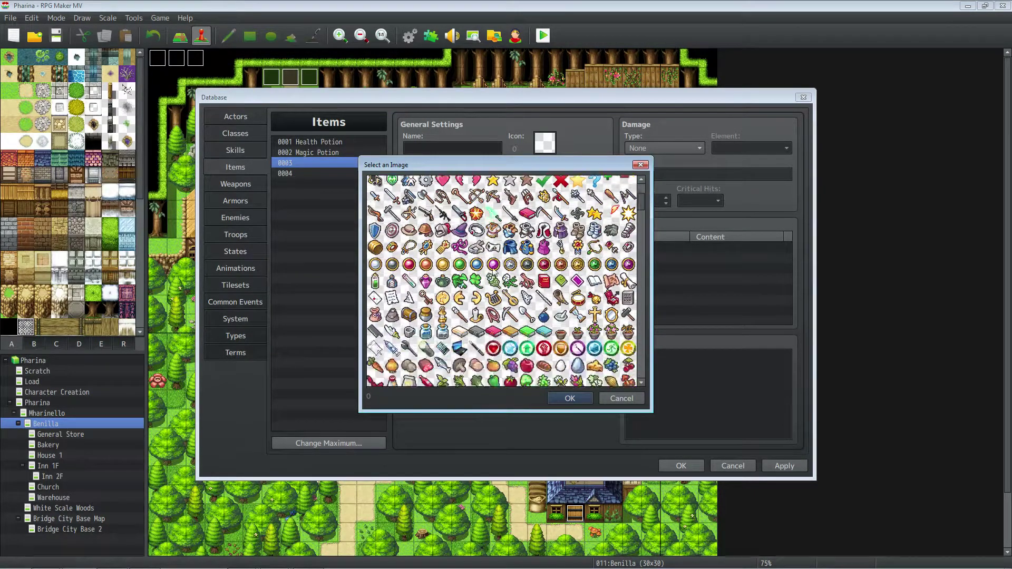
pyautogui.scroll(-5, 493, 269)
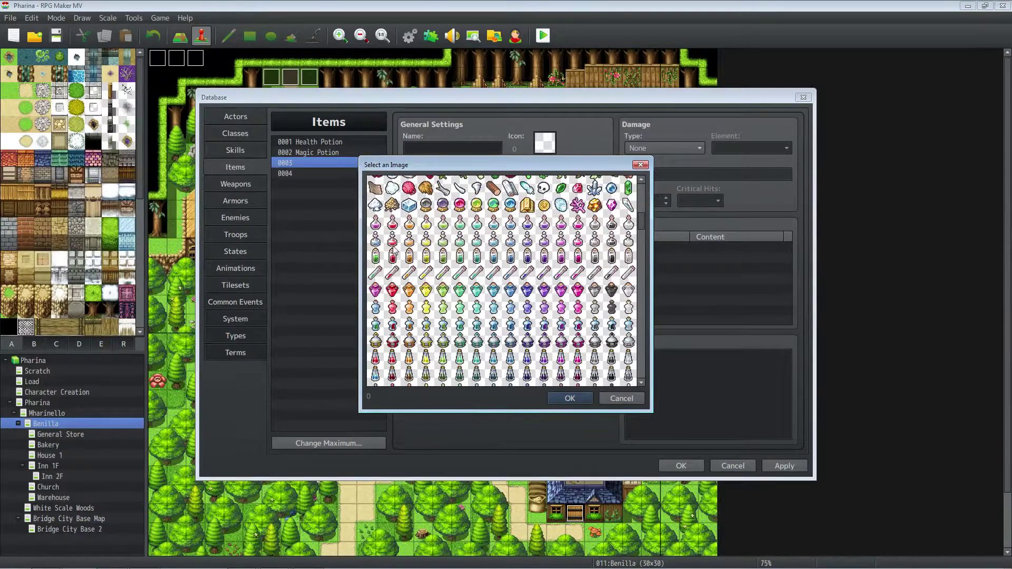
pyautogui.doubleClick(377, 257)
pyautogui.hotkey('shift', 'Tab')
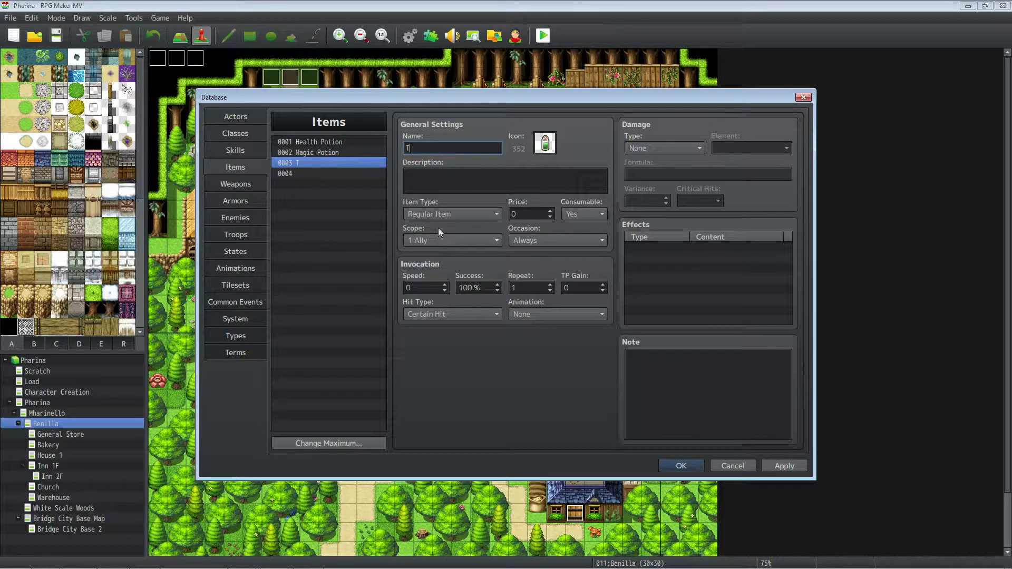
pyautogui.write('TP Potion')
# - Describe the potions: 'Restores 200 HP', 'Restores 50 MP' and 'Restores 100TP'
pyautogui.click(327, 142)
pyautogui.click(458, 179)
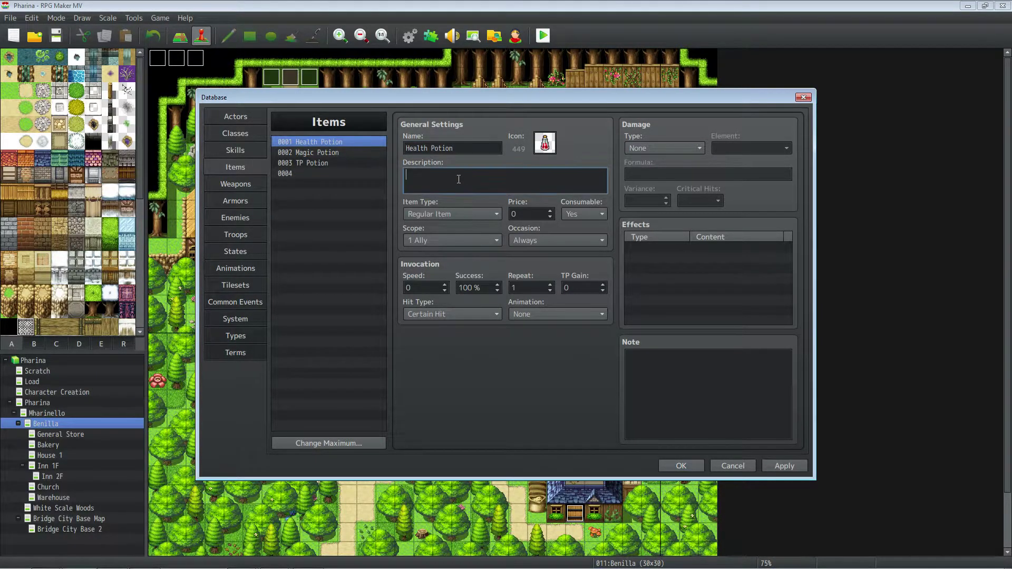
pyautogui.write('Rest')
pyautogui.write('ores ')
pyautogui.write('200')
pyautogui.write(' Health')
pyautogui.press('BackSpace')
pyautogui.press('BackSpace')
pyautogui.press('BackSpace')
pyautogui.press('BackSpace')
pyautogui.press('BackSpace')
pyautogui.write('P')
pyautogui.click(348, 153)
pyautogui.click(459, 184)
pyautogui.write('Restores 50 MP')
pyautogui.click(296, 163)
pyautogui.click(464, 187)
pyautogui.write('Restores 100TP')
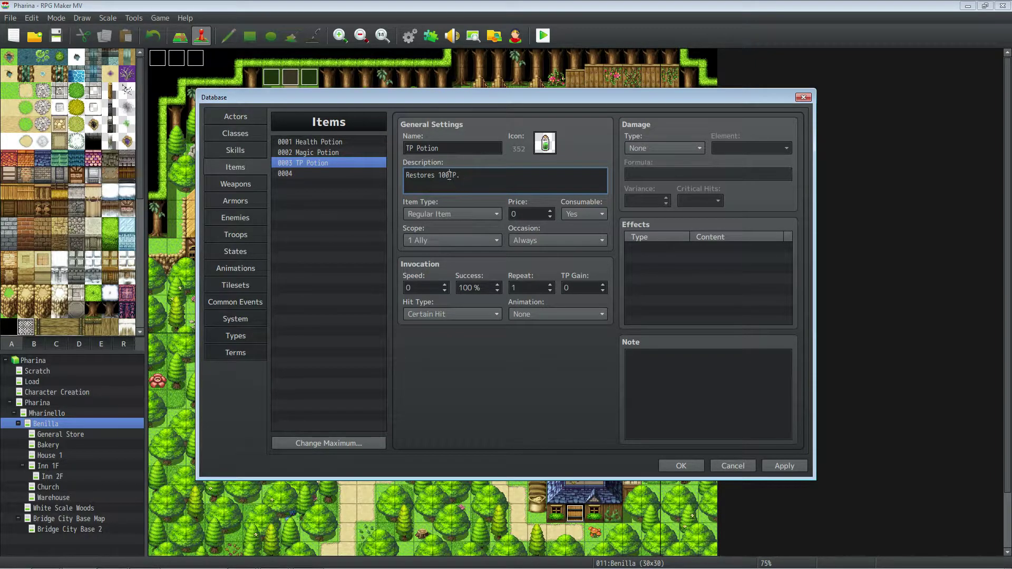
# - Add a Gain TP 100 effect to the TP Potion
pyautogui.rightClick(647, 245)
pyautogui.click(660, 251)
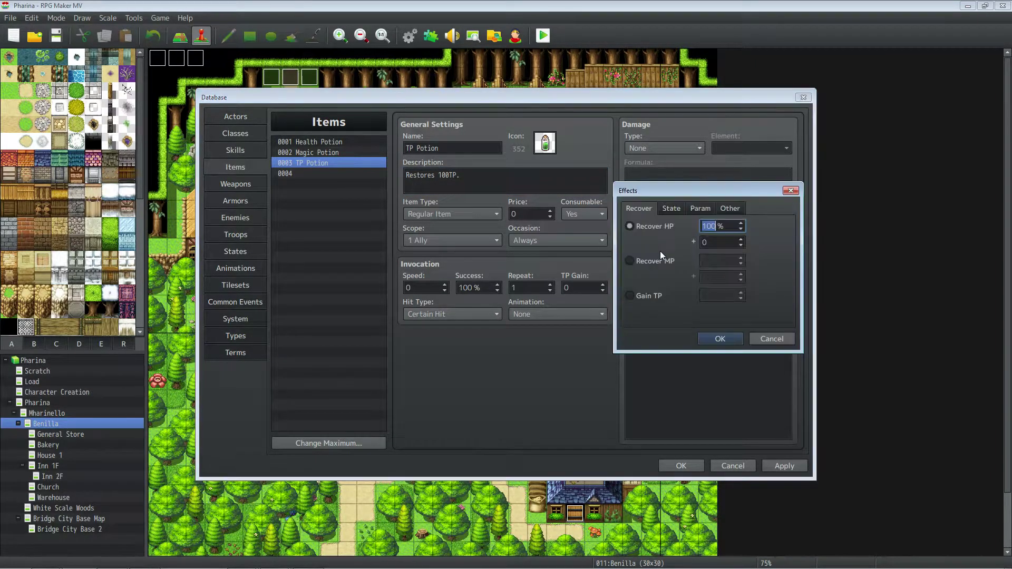
pyautogui.click(655, 298)
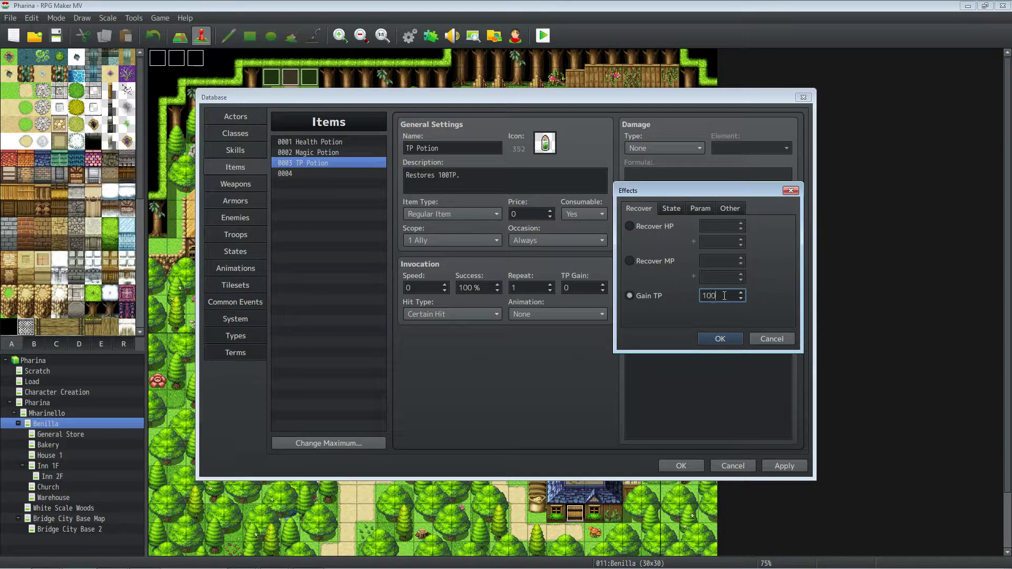
pyautogui.click(732, 340)
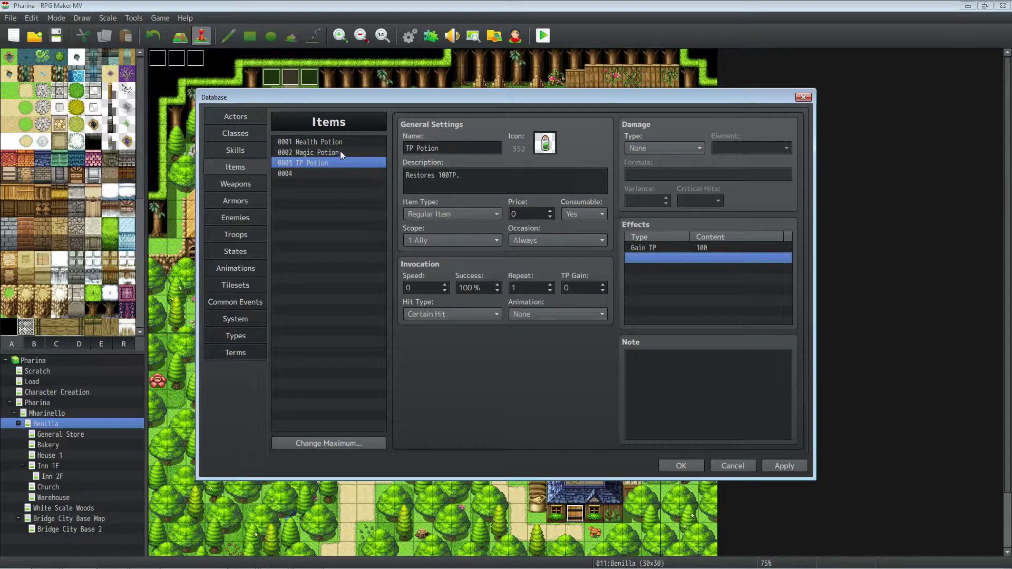
# - Add a Recover MP effect to Magic Potion: 0% plus a flat 50
pyautogui.click(340, 152)
pyautogui.rightClick(665, 250)
pyautogui.click(673, 254)
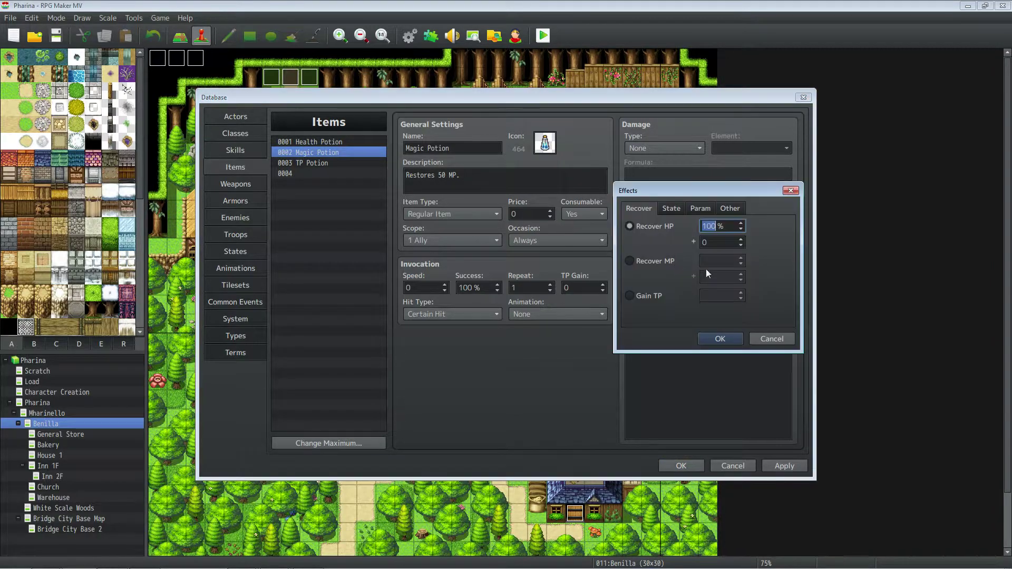
pyautogui.click(658, 260)
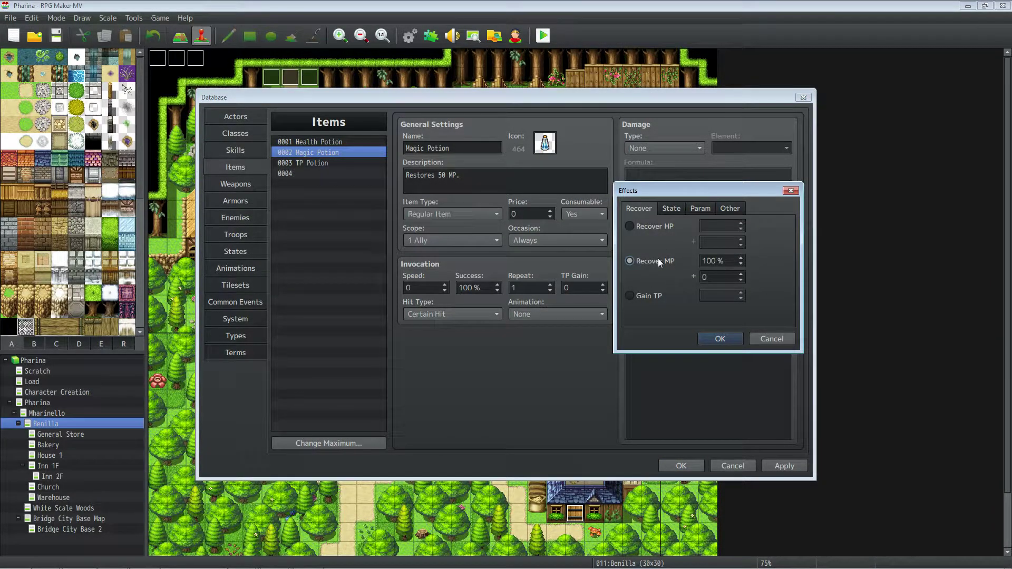
pyautogui.doubleClick(723, 260)
pyautogui.write('0')
pyautogui.doubleClick(715, 277)
pyautogui.write('50')
pyautogui.click(720, 338)
# - Add a Recover HP effect to Health Potion: 0% plus a flat 200
pyautogui.click(320, 142)
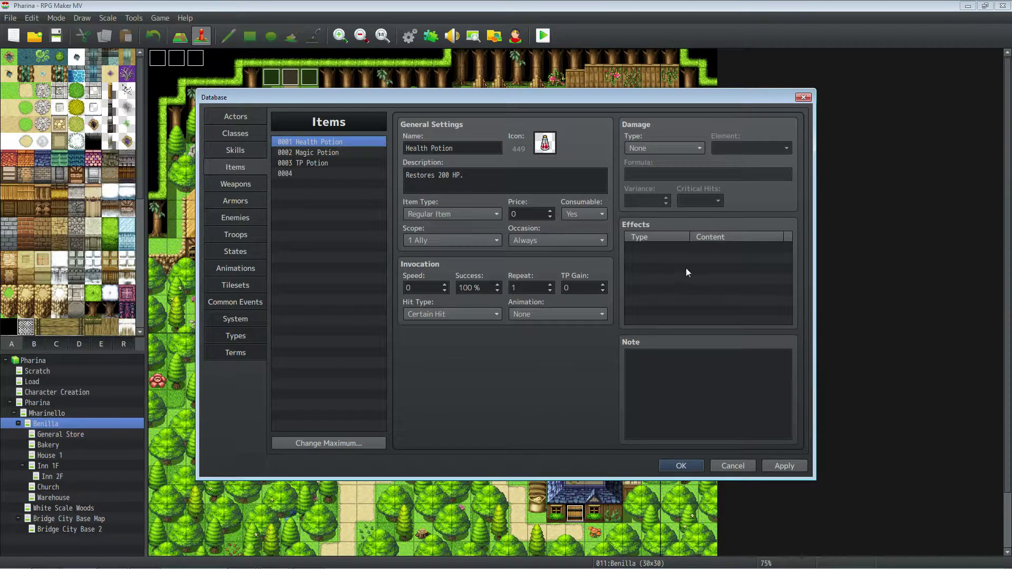
pyautogui.click(681, 249)
pyautogui.rightClick(681, 249)
pyautogui.click(698, 258)
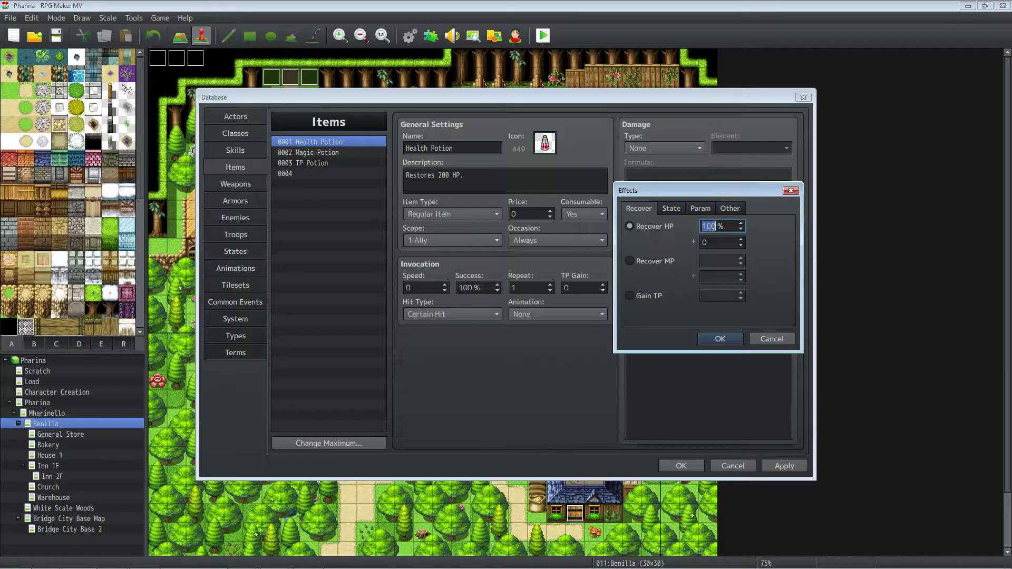
pyautogui.write('0')
pyautogui.press('Tab')
pyautogui.write('200')
pyautogui.click(720, 338)
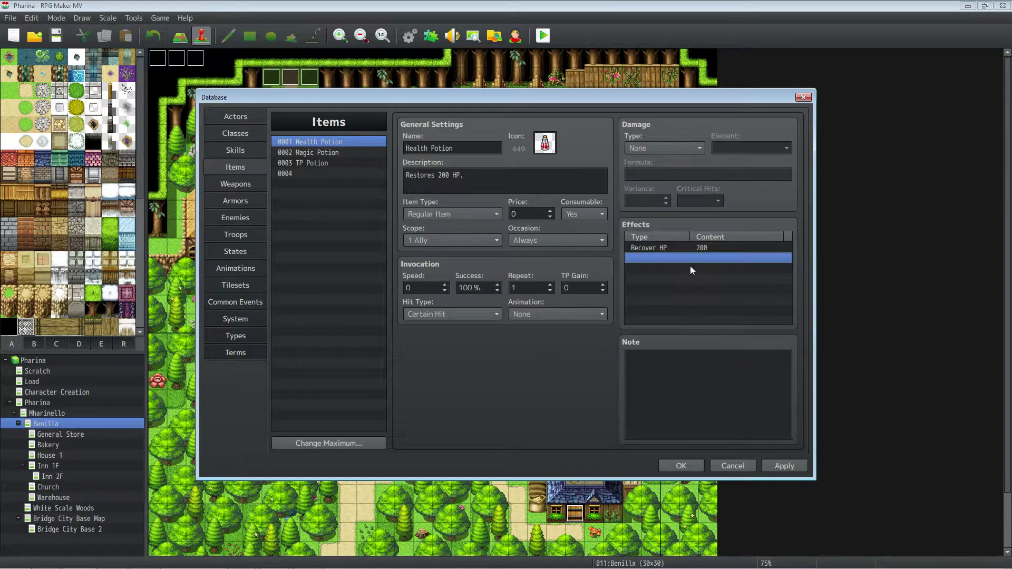
pyautogui.click(656, 249)
# - Review Health, Magic and TP Potion's settings, then select the empty item 0004
pyautogui.click(330, 152)
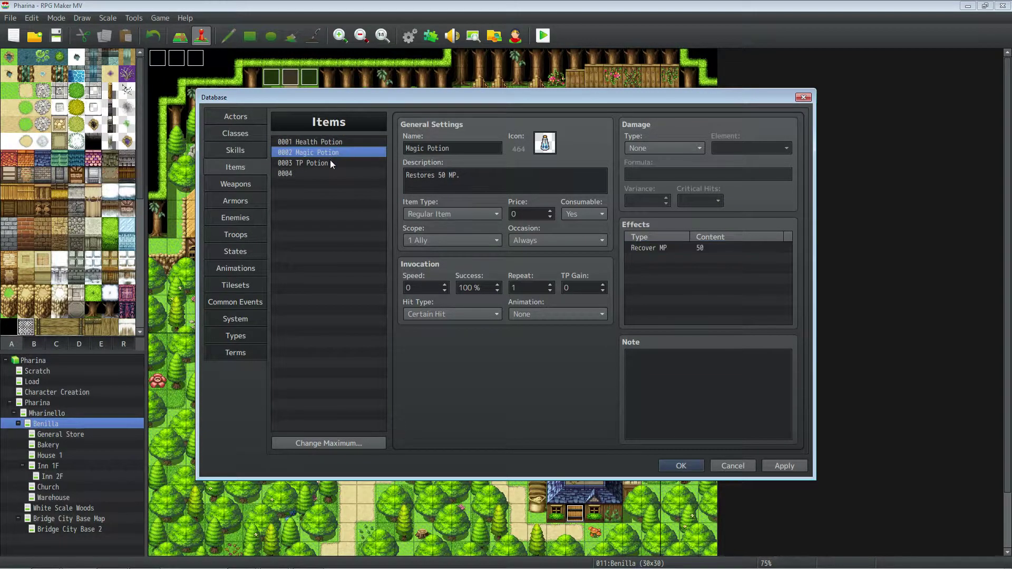
pyautogui.click(335, 163)
pyautogui.click(338, 153)
pyautogui.click(337, 141)
pyautogui.click(335, 152)
pyautogui.click(334, 162)
pyautogui.click(342, 174)
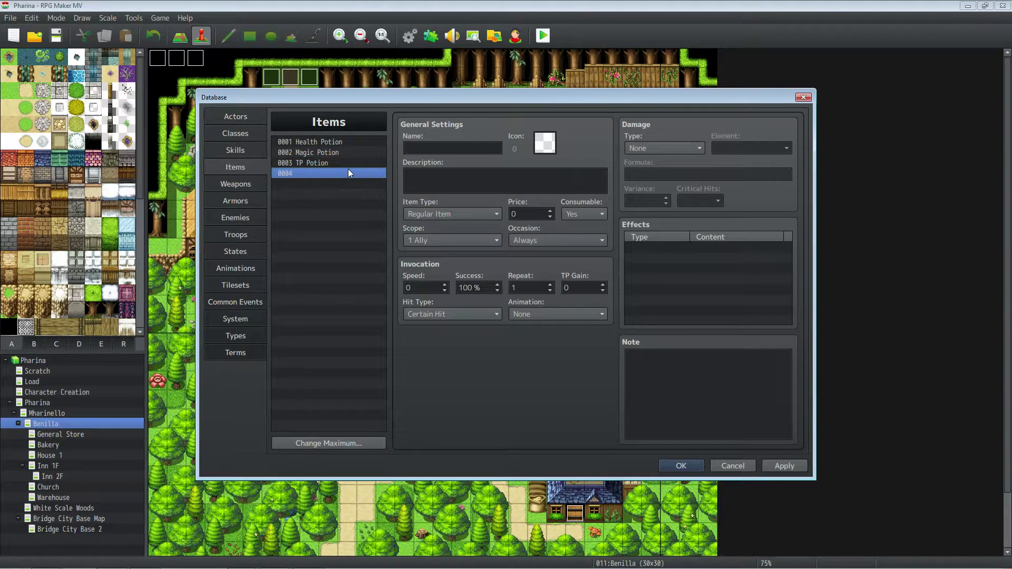
pyautogui.click(349, 164)
pyautogui.click(344, 151)
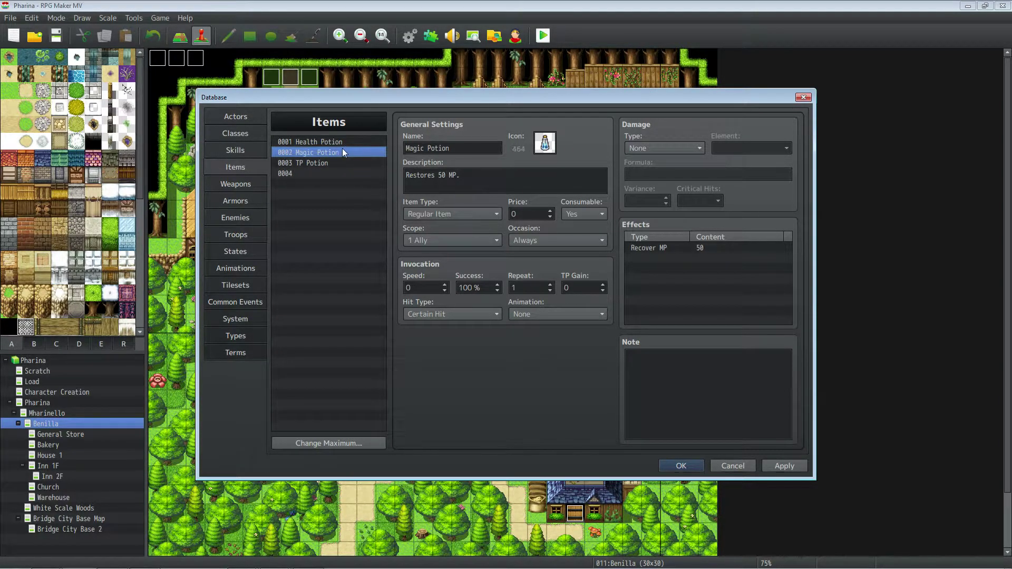
pyautogui.click(346, 140)
pyautogui.click(343, 153)
pyautogui.click(343, 163)
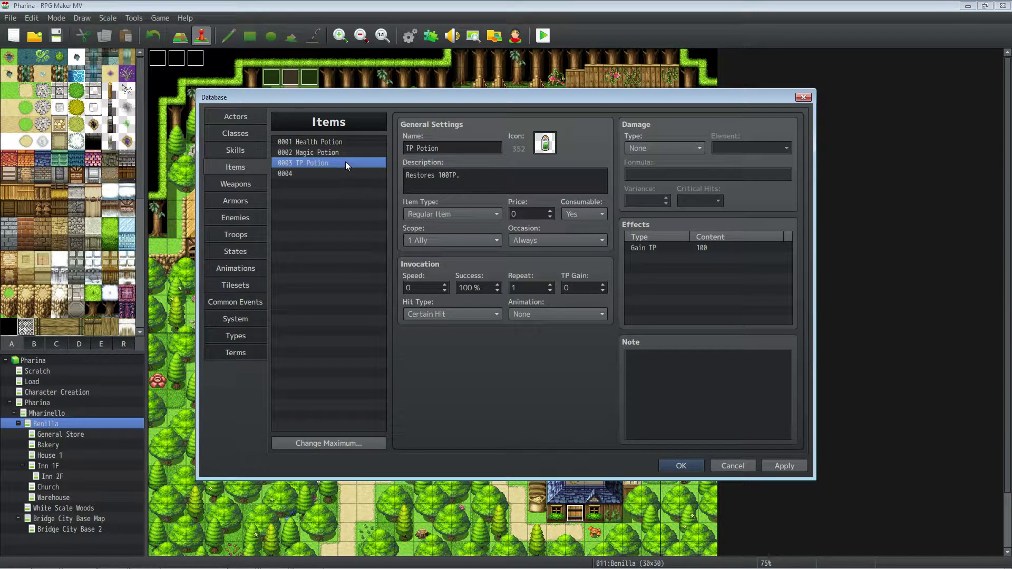
pyautogui.click(346, 153)
pyautogui.click(348, 141)
pyautogui.click(347, 151)
pyautogui.click(343, 162)
pyautogui.click(339, 174)
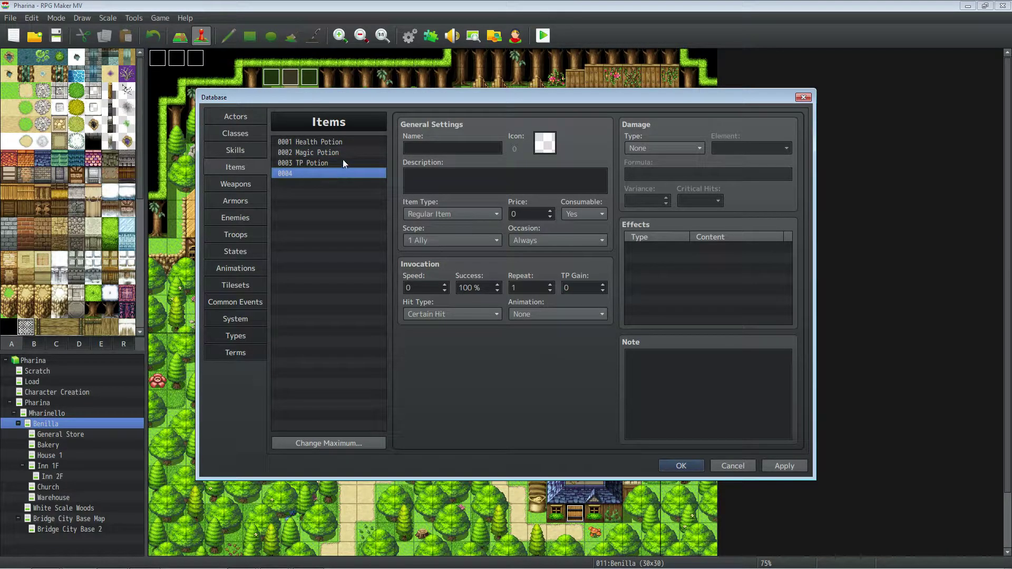
pyautogui.click(343, 164)
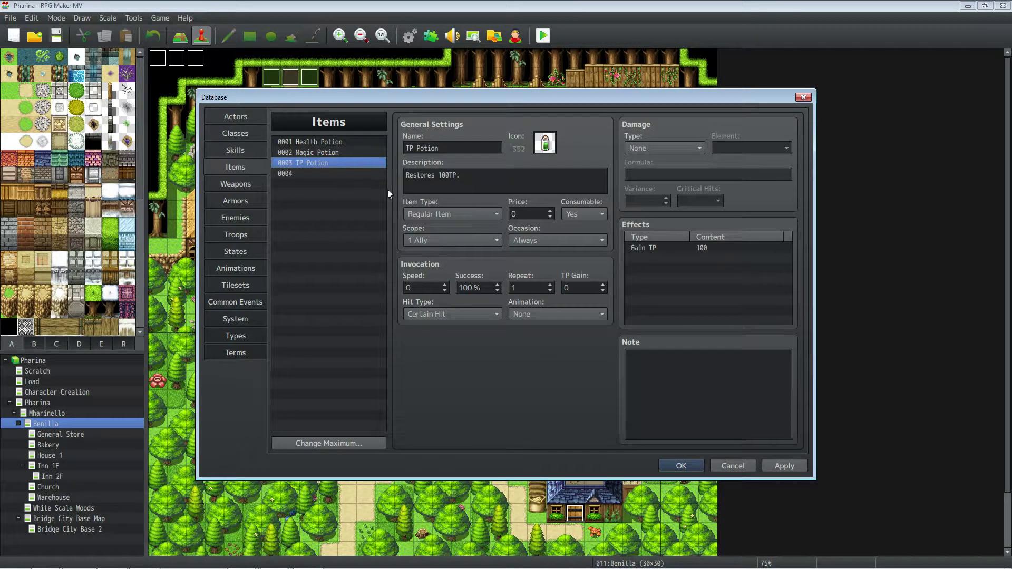
pyautogui.click(305, 154)
pyautogui.click(305, 160)
pyautogui.click(306, 143)
pyautogui.click(304, 153)
pyautogui.click(304, 162)
pyautogui.click(303, 171)
pyautogui.click(309, 164)
pyautogui.click(312, 151)
pyautogui.click(313, 142)
pyautogui.click(313, 153)
pyautogui.click(312, 163)
pyautogui.click(309, 173)
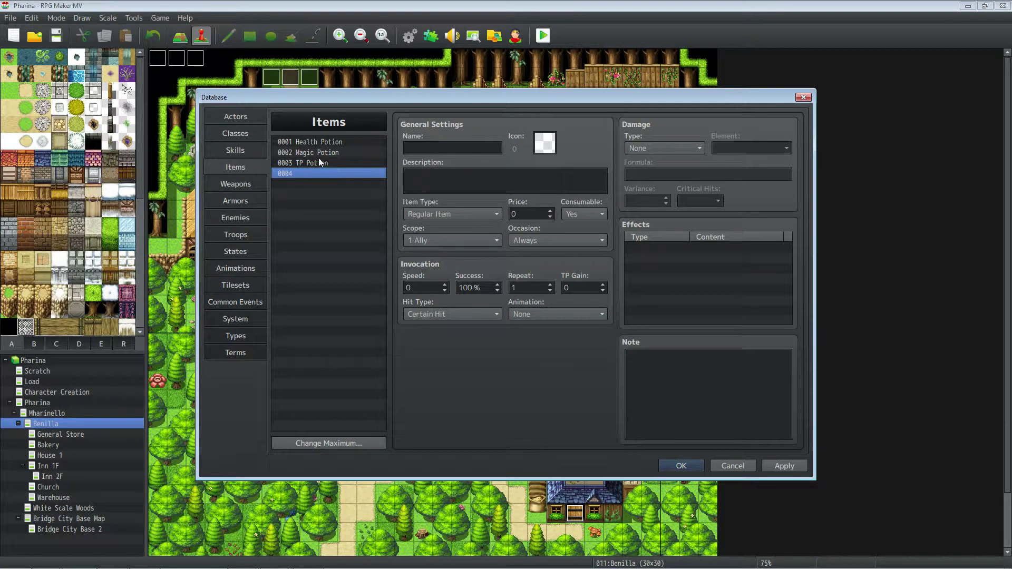
# - Browse the icon sheet for item 0004, trying icons 68 and 39, then close without choosing
pyautogui.doubleClick(545, 142)
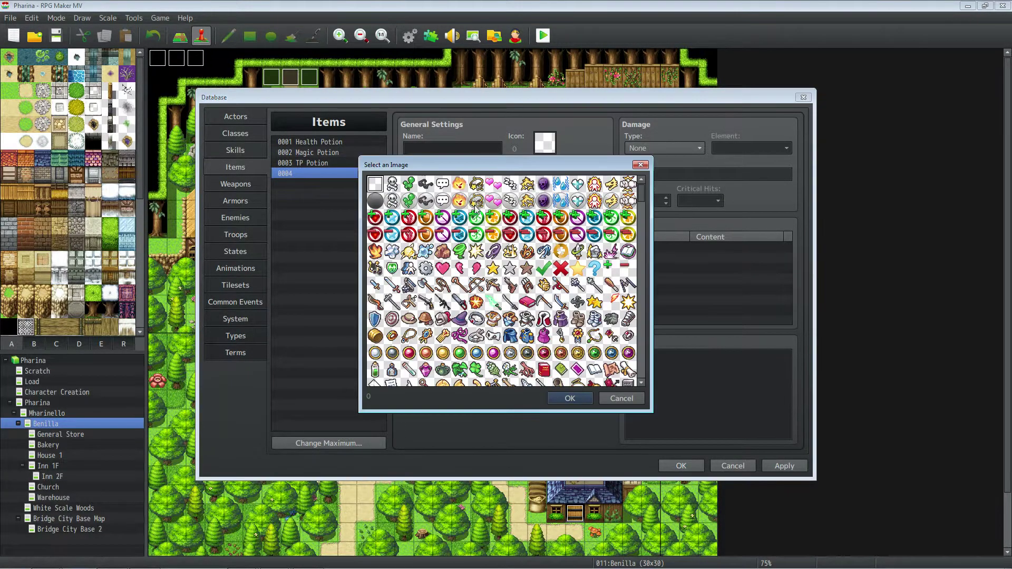
pyautogui.scroll(-10, 496, 247)
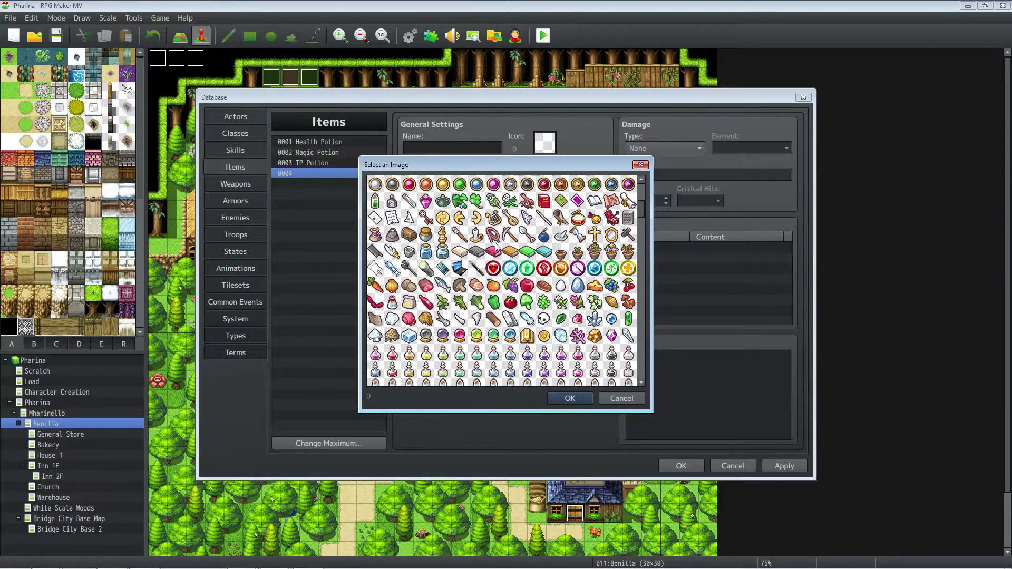
pyautogui.scroll(-5, 496, 247)
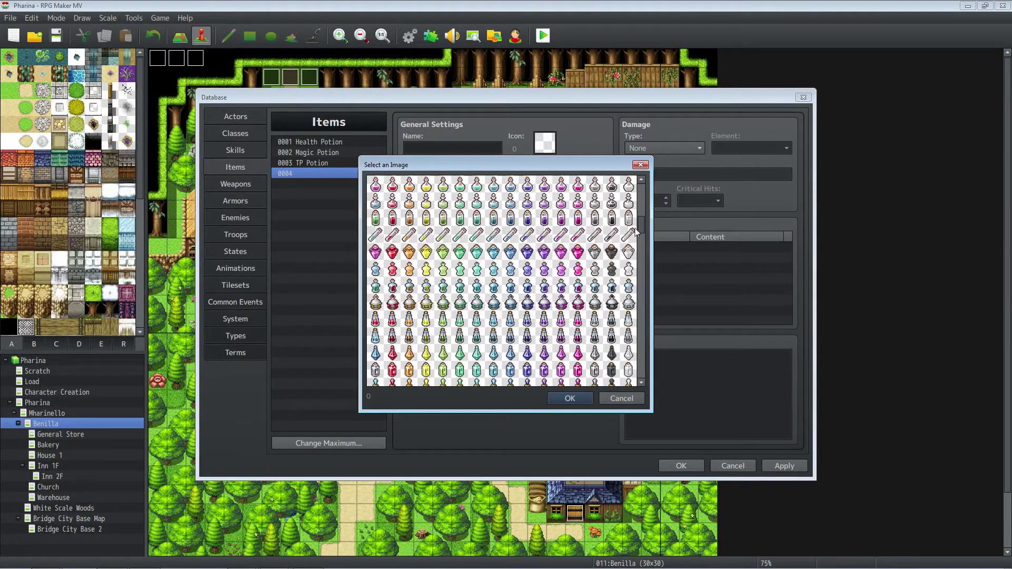
pyautogui.moveTo(642, 232); pyautogui.dragTo(642, 194)
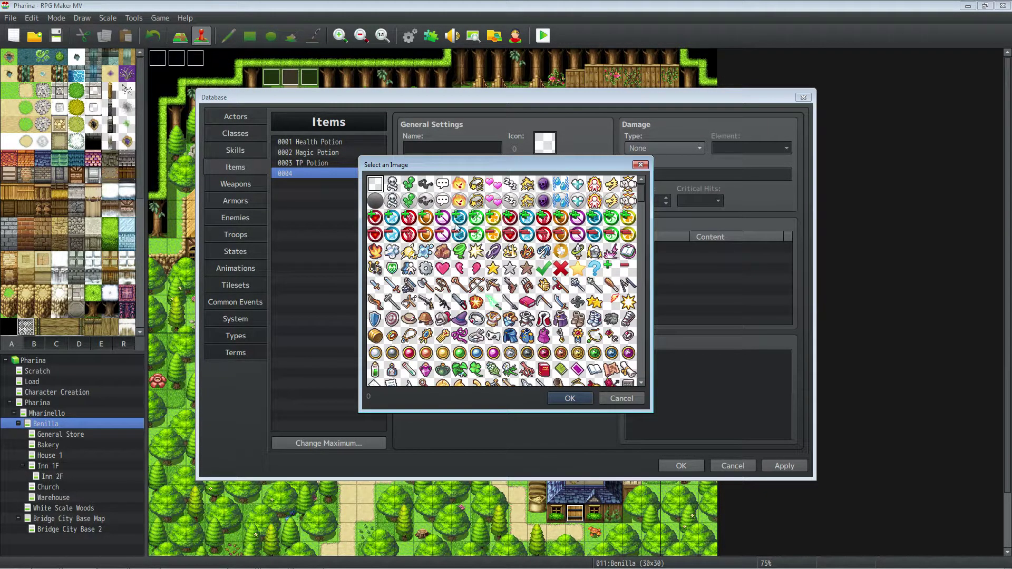
pyautogui.scroll(-2, 454, 228)
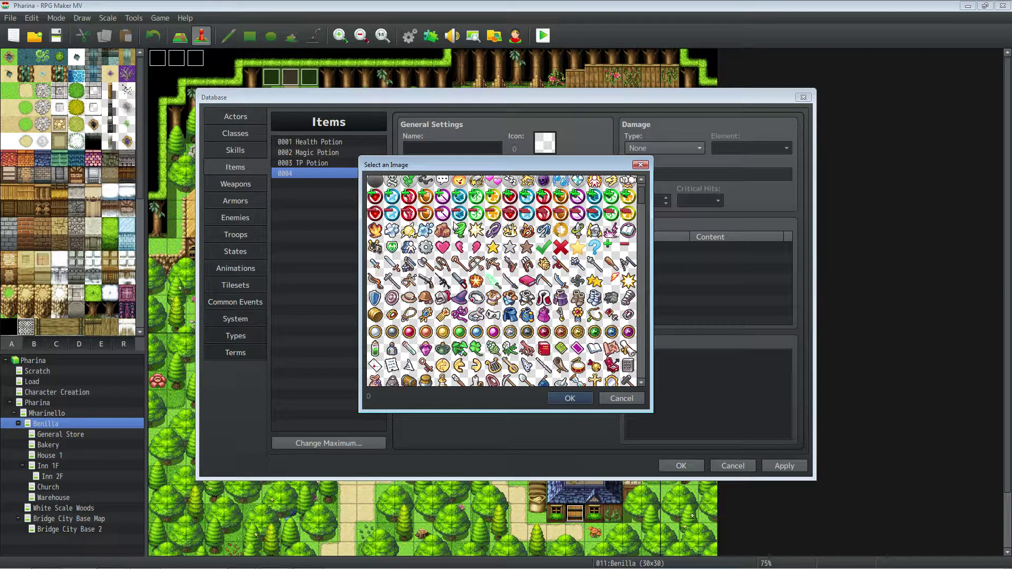
pyautogui.scroll(-2, 449, 267)
pyautogui.scroll(3, 449, 266)
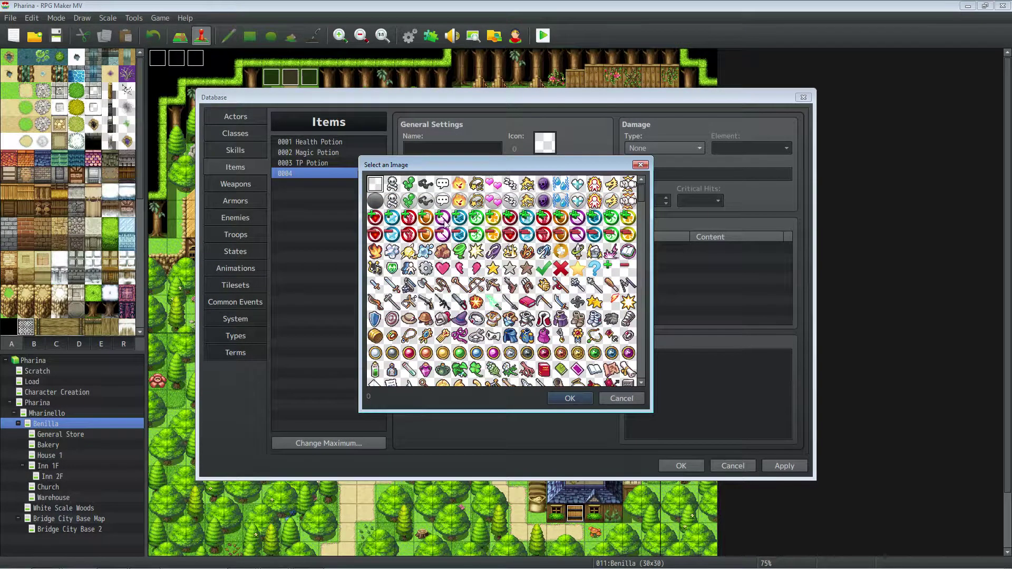
pyautogui.scroll(-1, 548, 191)
pyautogui.scroll(-2, 448, 218)
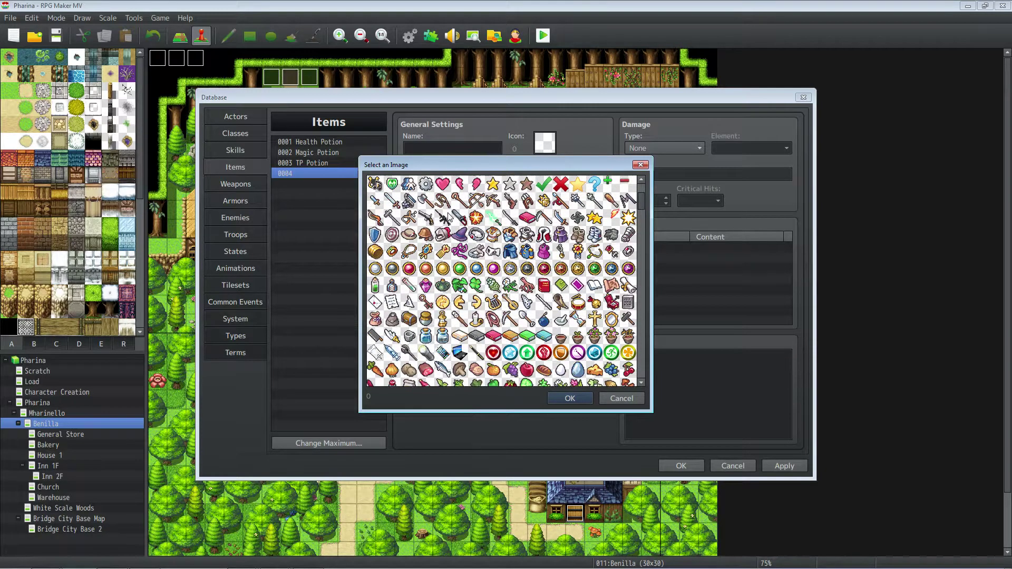
pyautogui.scroll(2, 449, 218)
pyautogui.click(448, 218)
pyautogui.scroll(1, 449, 222)
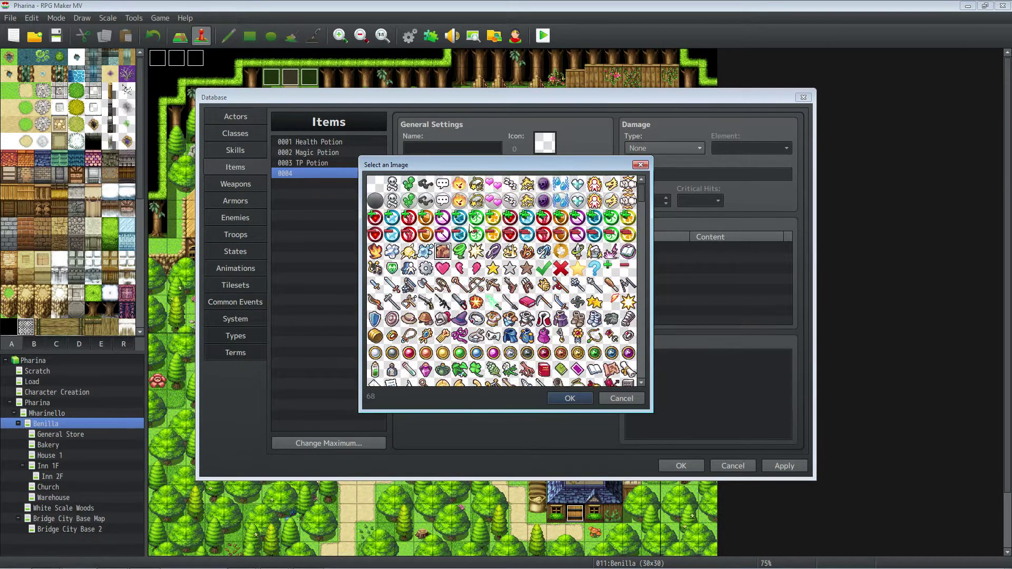
pyautogui.click(493, 217)
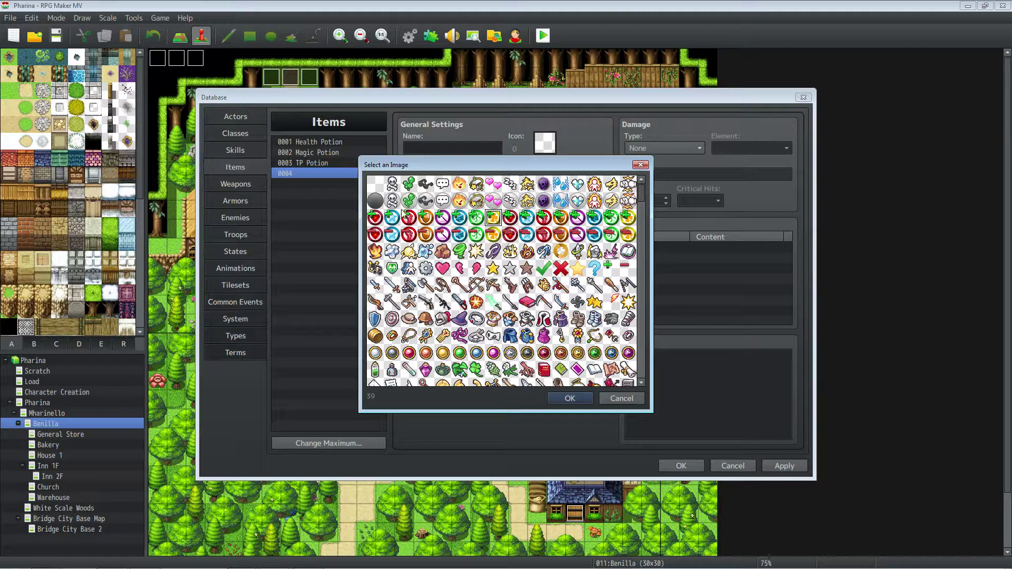
pyautogui.click(622, 398)
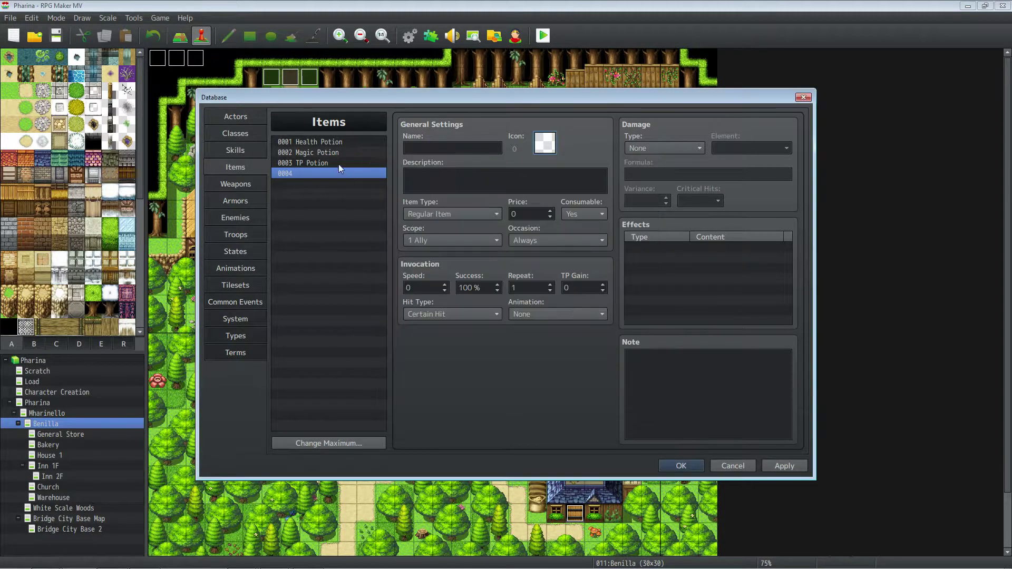
# - Review the Health Potion, Magic Potion and TP Potion entries' settings
pyautogui.click(339, 164)
pyautogui.click(345, 153)
pyautogui.click(347, 144)
pyautogui.click(344, 152)
pyautogui.click(347, 162)
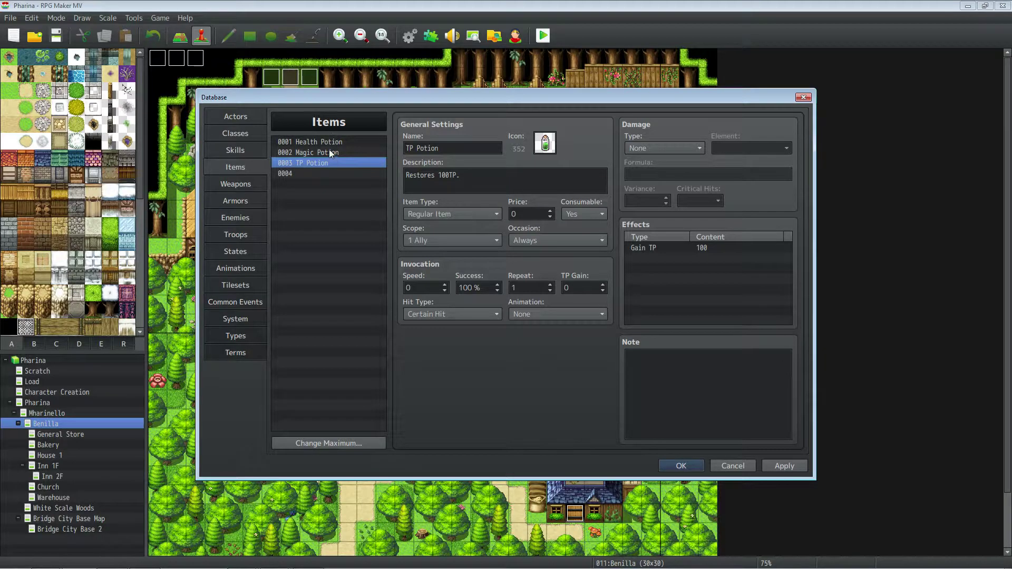
pyautogui.click(331, 152)
pyautogui.click(332, 142)
pyautogui.click(331, 153)
pyautogui.click(331, 163)
# - Select empty item 0004 and bring up its icon selection sheet again
pyautogui.click(309, 174)
pyautogui.doubleClick(543, 153)
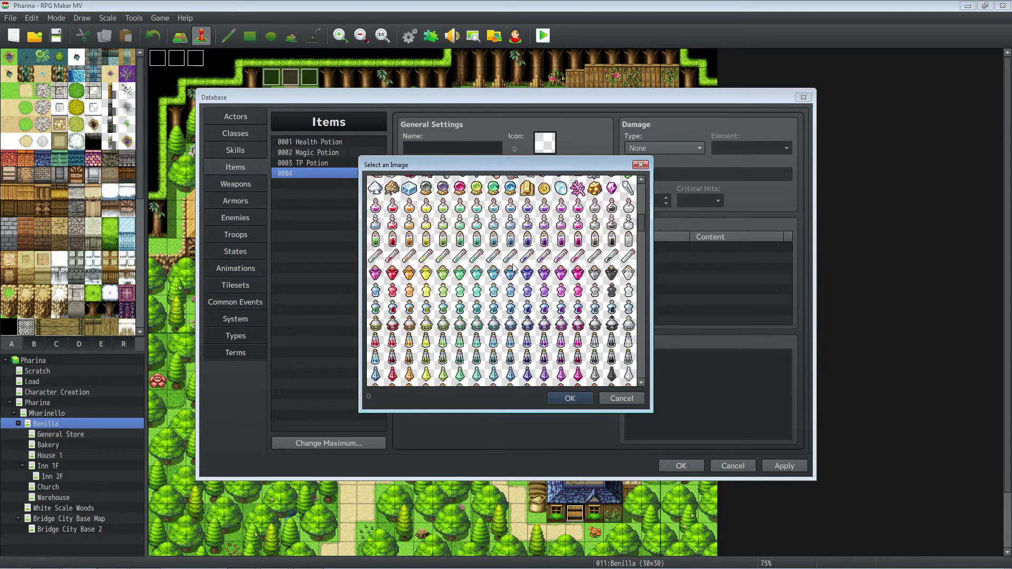
pyautogui.scroll(3, 513, 268)
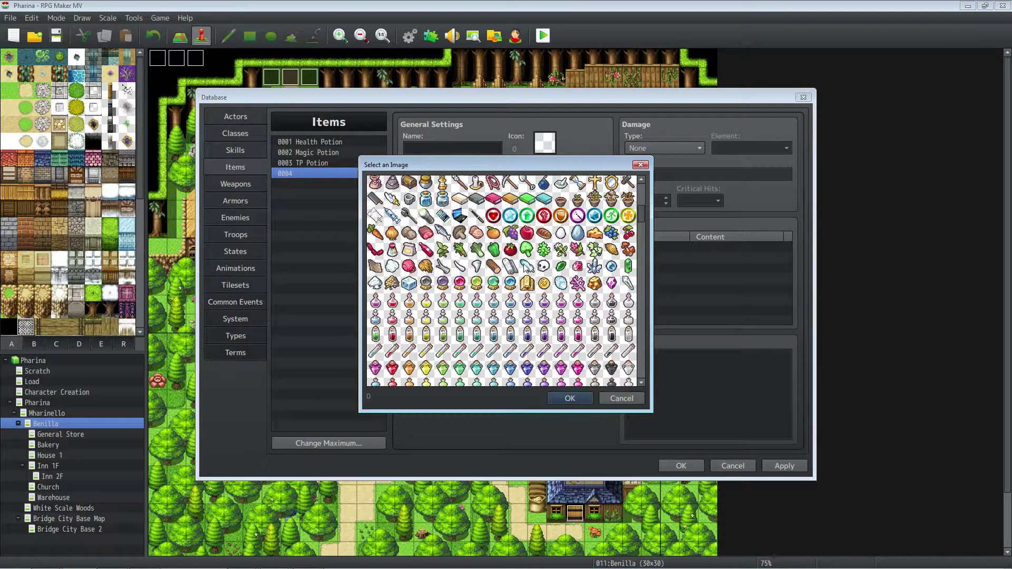
# - Give item 0004 the quill icon, name 'Awakening Feather', and description 'Revives an unconcious party member.'
pyautogui.doubleClick(526, 266)
pyautogui.click(421, 148)
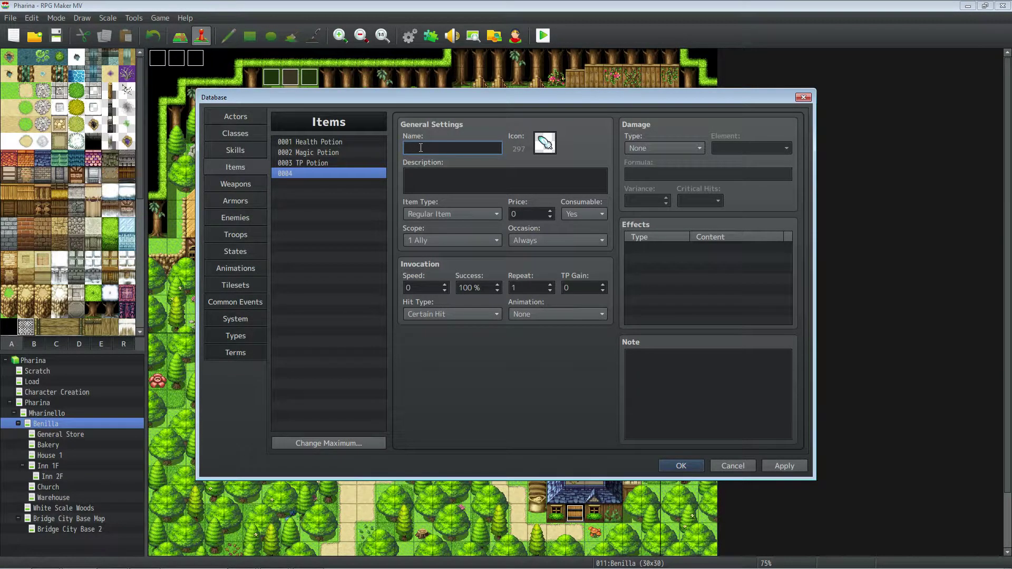
pyautogui.press('BackSpace')
pyautogui.press('BackSpace')
pyautogui.press('BackSpace')
pyautogui.write('a')
pyautogui.press('BackSpace')
pyautogui.write('Awakening Feather')
pyautogui.click(470, 170)
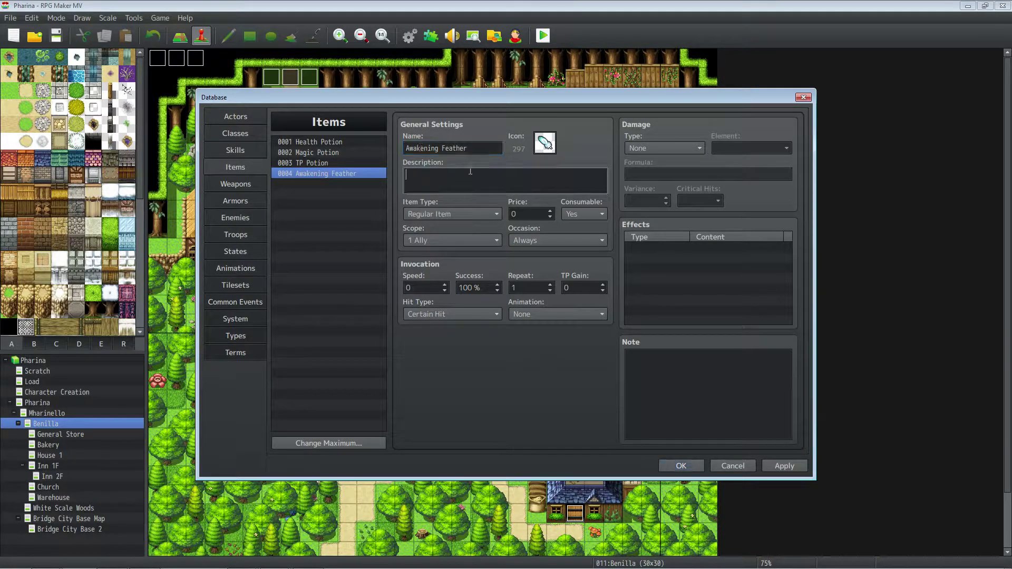
pyautogui.write('Revives an unconcious party member.')
pyautogui.click(522, 215)
# - Compare the Awakening Feather against the three potion entries, then return to it
pyautogui.click(369, 163)
pyautogui.click(360, 151)
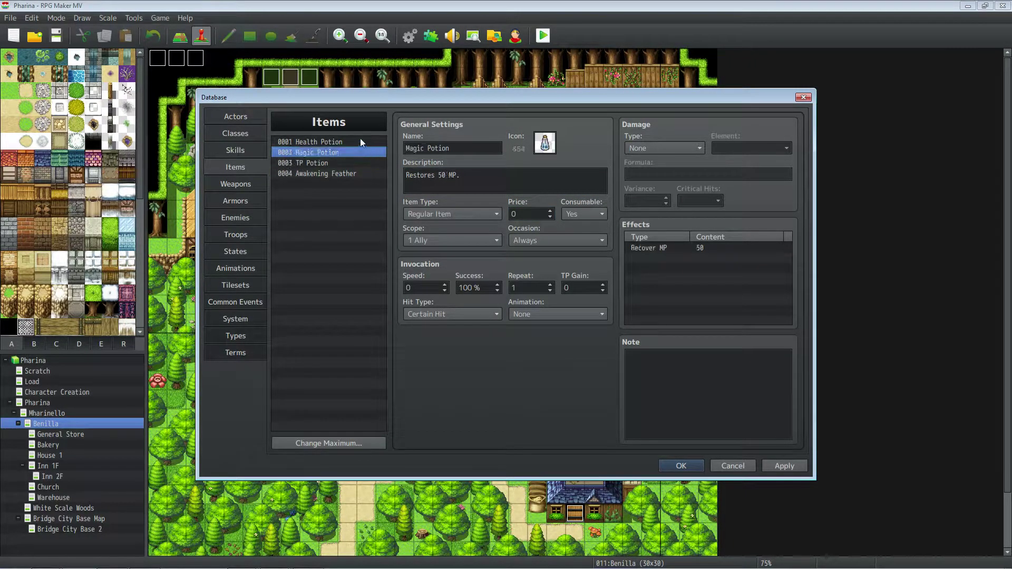
pyautogui.click(362, 139)
pyautogui.click(358, 150)
pyautogui.click(352, 164)
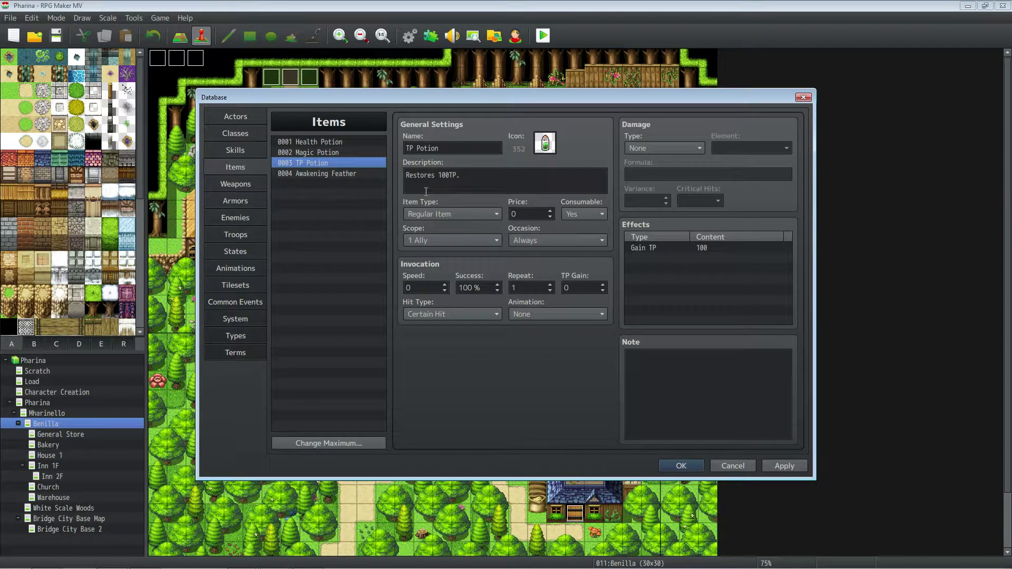
pyautogui.click(315, 145)
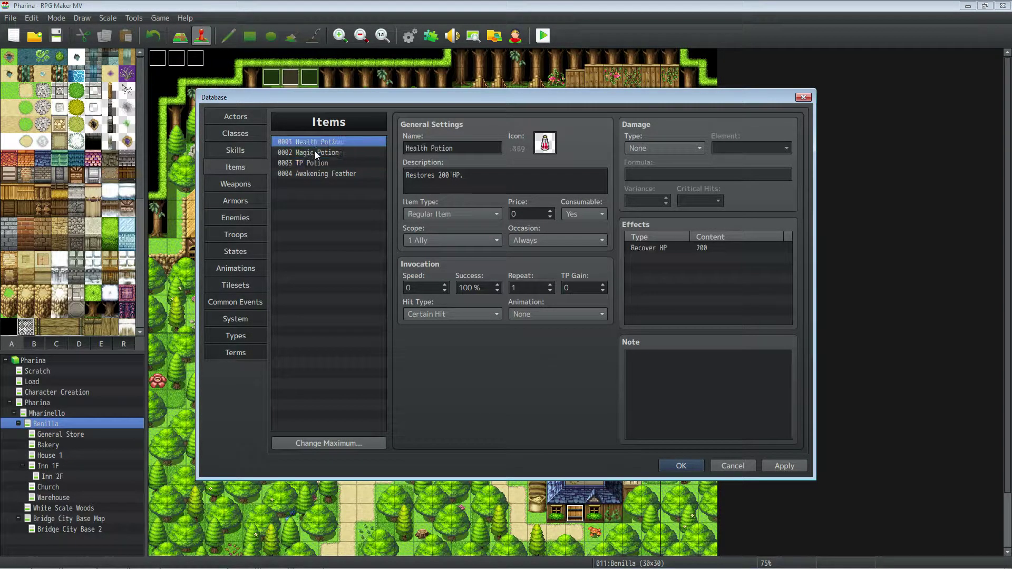
pyautogui.click(315, 152)
pyautogui.click(315, 163)
pyautogui.click(317, 174)
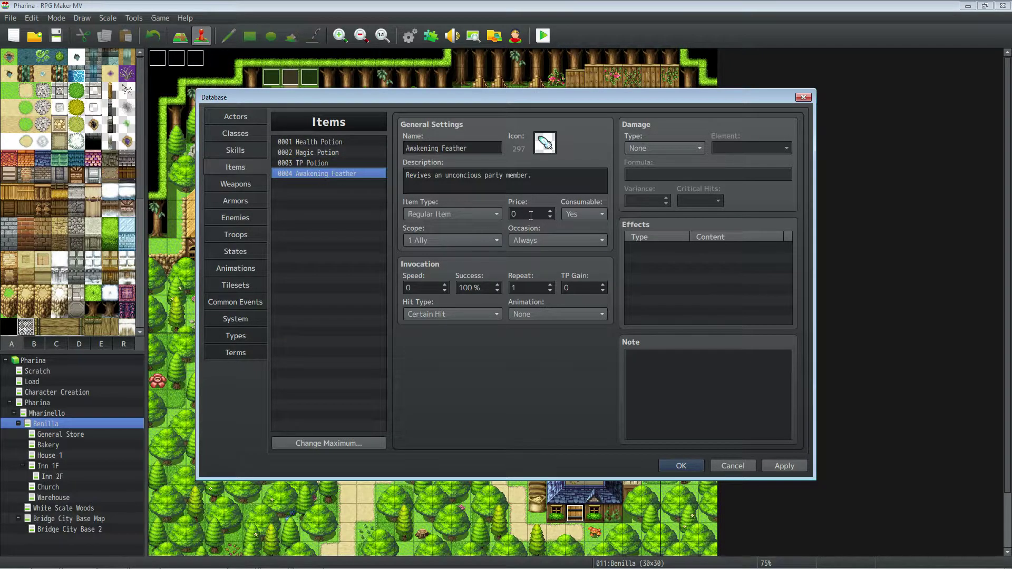
# - Check the Awakening Feather's price, glance over the potions, and apply the item changes
pyautogui.doubleClick(523, 213)
pyautogui.click(342, 163)
pyautogui.click(340, 152)
pyautogui.click(340, 171)
pyautogui.click(338, 163)
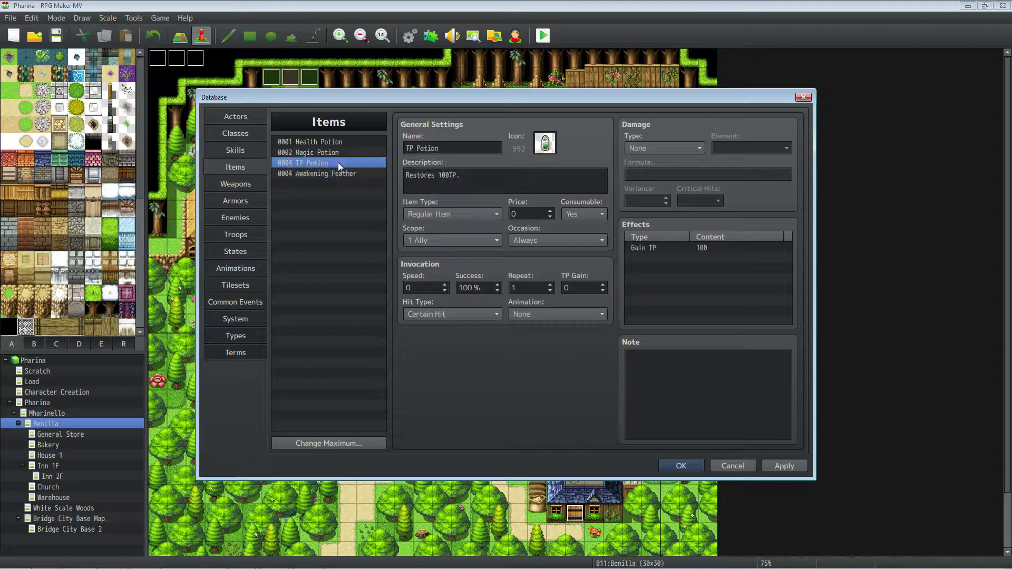
pyautogui.click(332, 142)
pyautogui.click(780, 467)
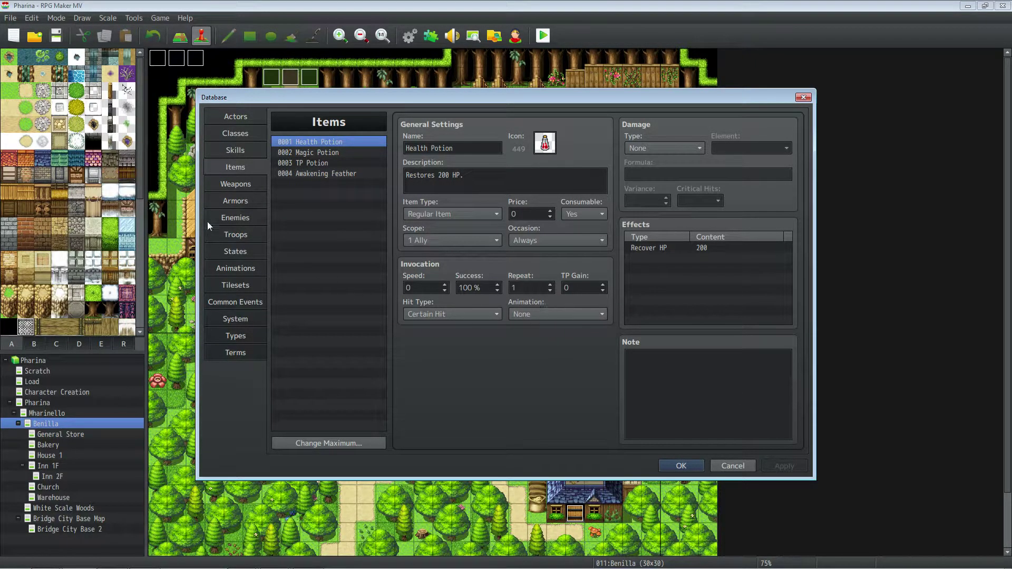
# - In the Animations database, look over stock animations such as Claw Special and Slash Special 3
pyautogui.click(245, 268)
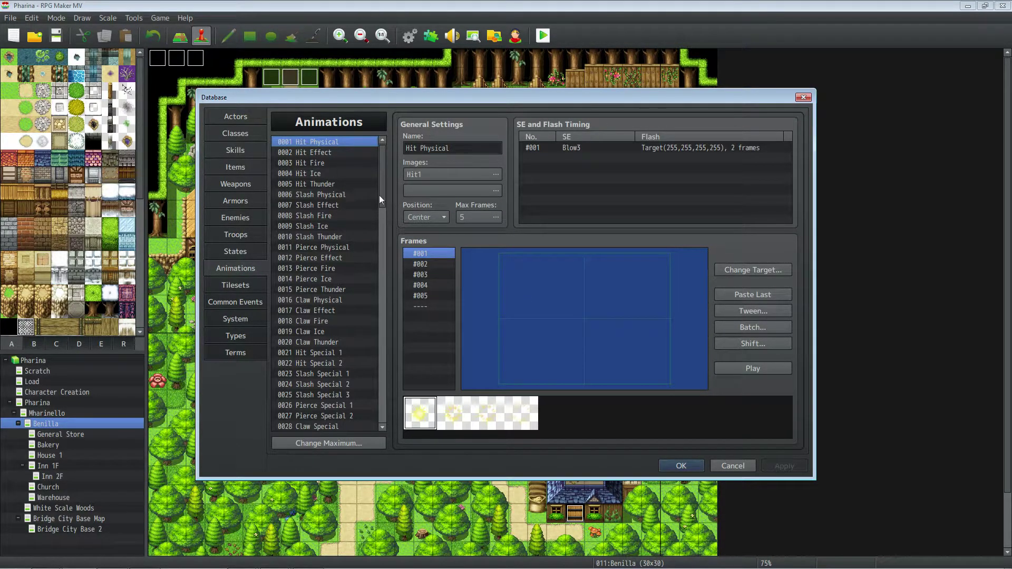
pyautogui.scroll(-5, 379, 211)
pyautogui.click(343, 219)
pyautogui.scroll(-3, 343, 232)
pyautogui.click(343, 248)
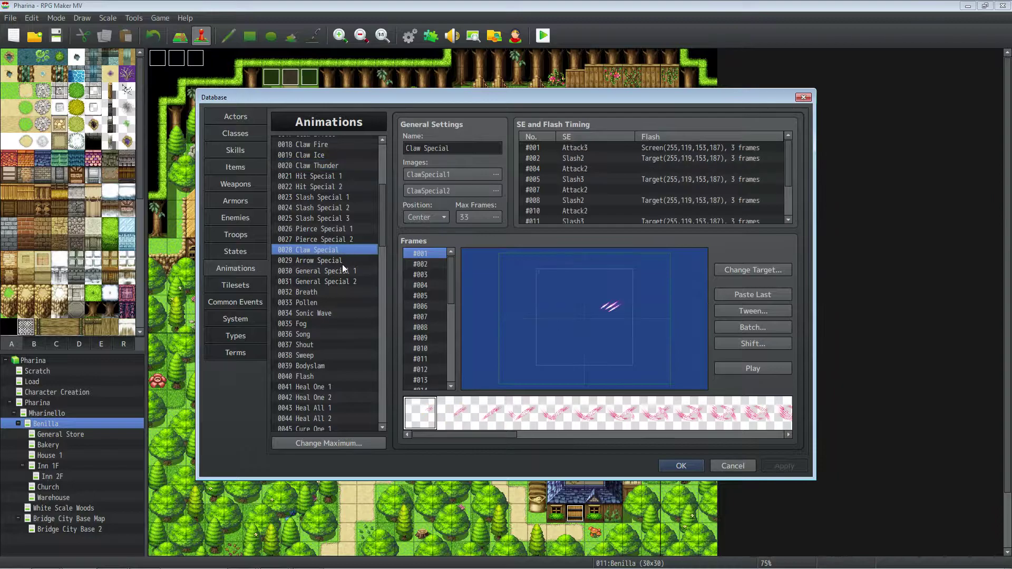
pyautogui.scroll(1, 341, 264)
pyautogui.click(338, 249)
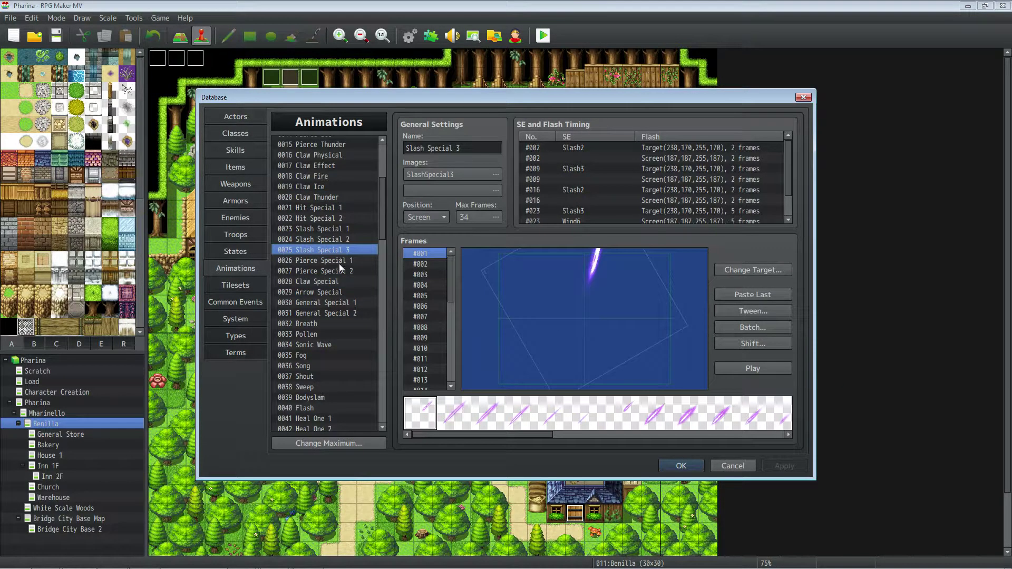
pyautogui.scroll(-2, 340, 267)
pyautogui.moveTo(376, 235); pyautogui.dragTo(368, 441)
# - Raise the animation maximum to 150 and label slot 0121 as the DG Custom divider
pyautogui.click(368, 443)
pyautogui.write('150')
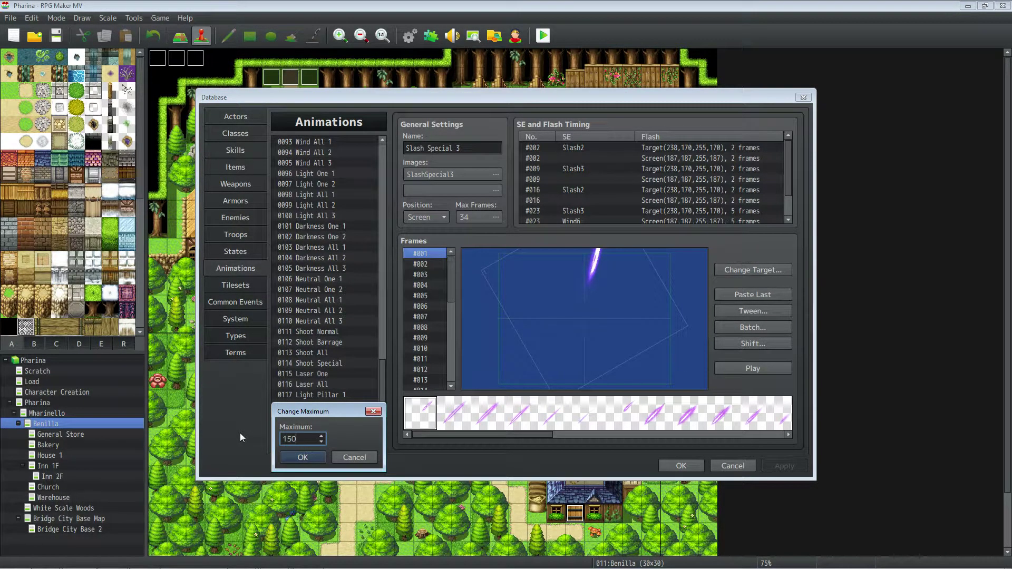
pyautogui.click(296, 457)
pyautogui.moveTo(382, 222); pyautogui.dragTo(378, 367)
pyautogui.click(318, 336)
pyautogui.click(436, 143)
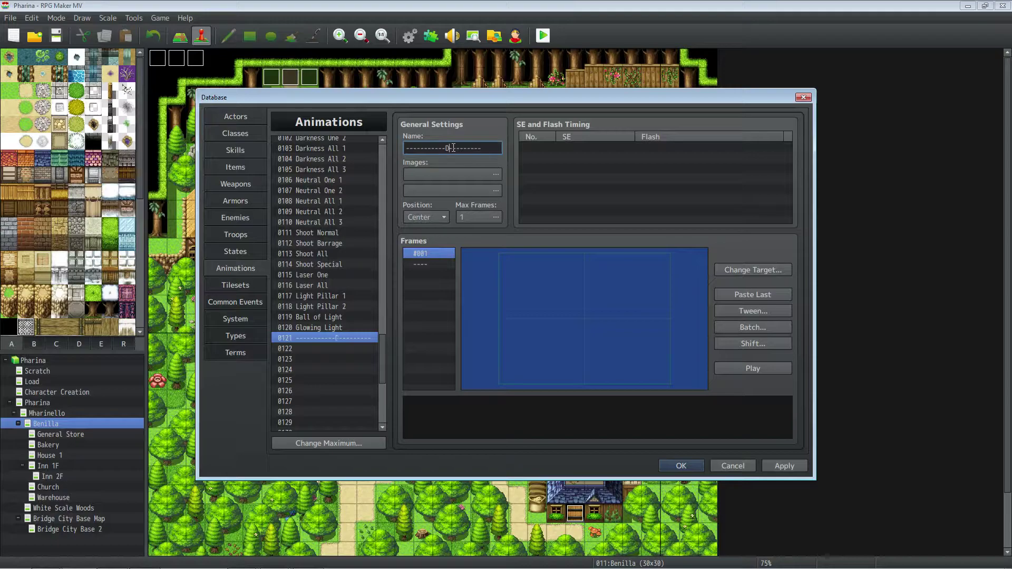
pyautogui.write('DG Custom')
# - Preview the Shoot Normal animation, then copy and paste it into slot 0122
pyautogui.click(320, 348)
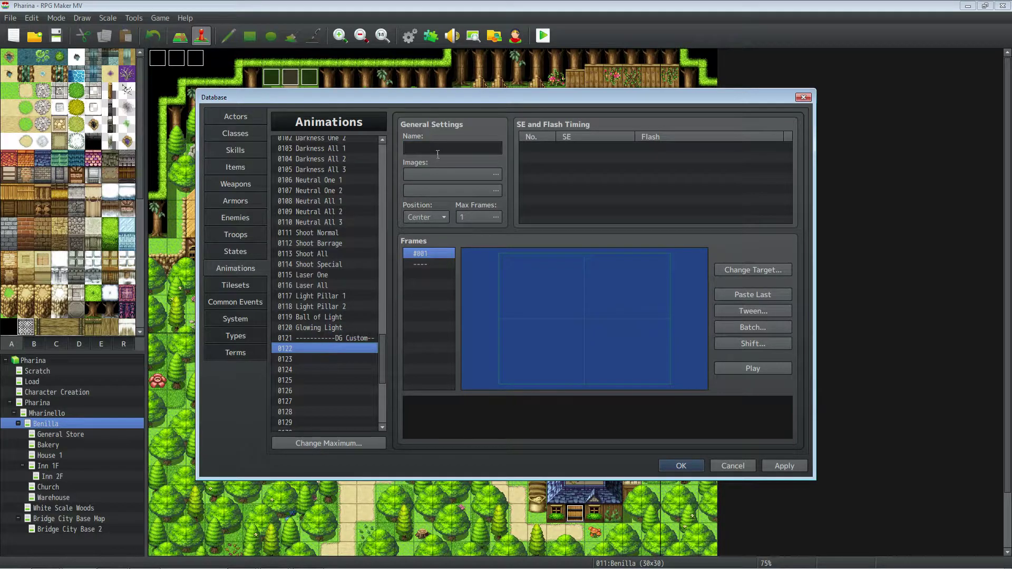
pyautogui.click(321, 275)
pyautogui.click(335, 234)
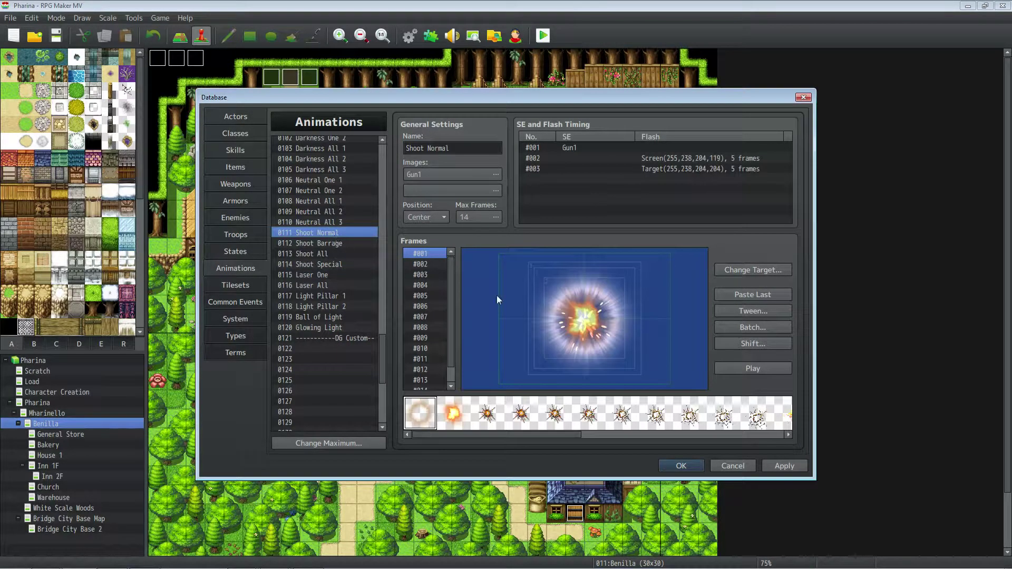
pyautogui.click(769, 368)
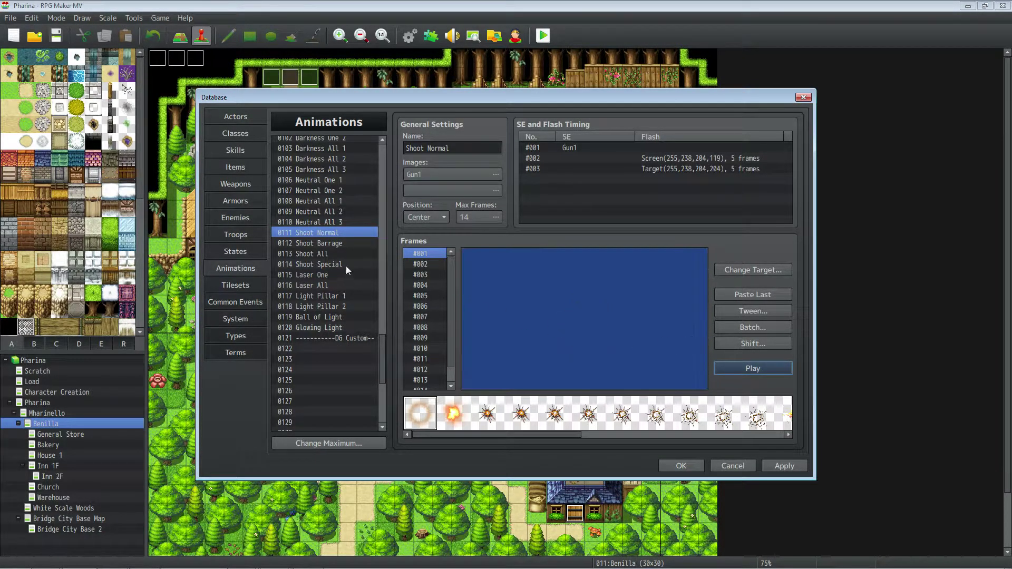
pyautogui.rightClick(337, 233)
pyautogui.click(355, 243)
pyautogui.rightClick(325, 350)
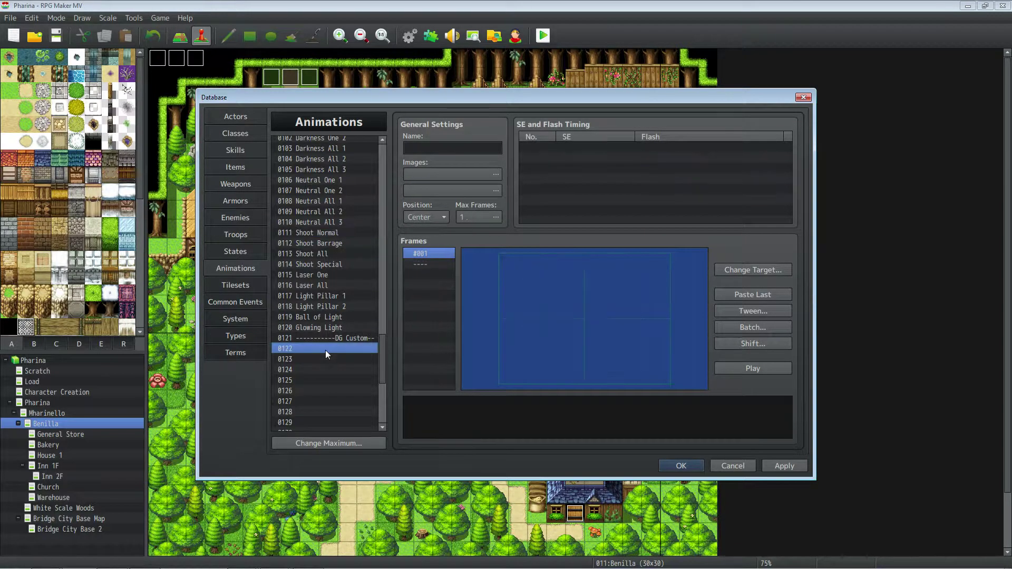
pyautogui.click(349, 370)
# - Try a green-tinted Explosion1 sprite sheet as the copy's image and preview it
pyautogui.click(488, 180)
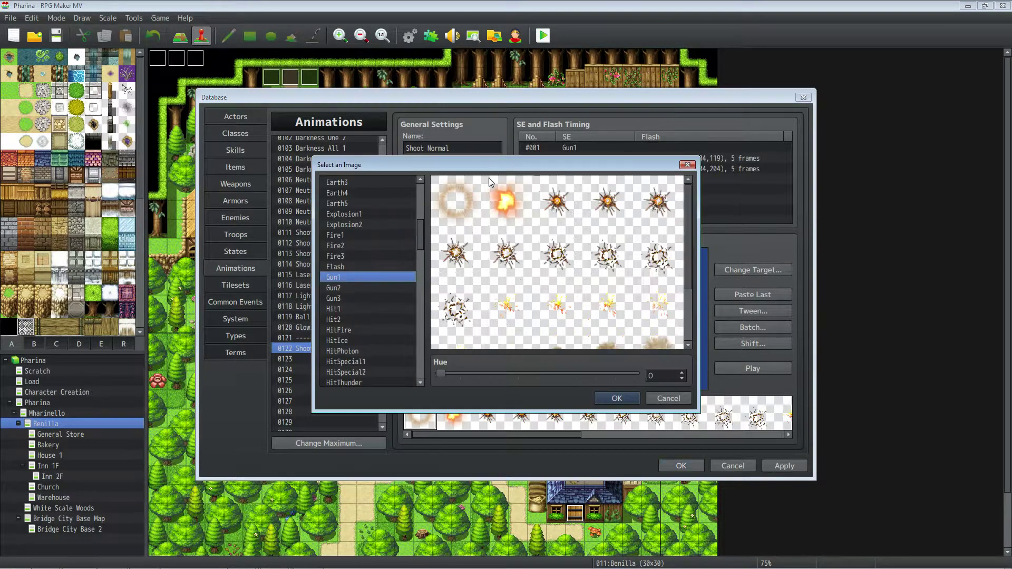
pyautogui.click(362, 308)
pyautogui.click(366, 234)
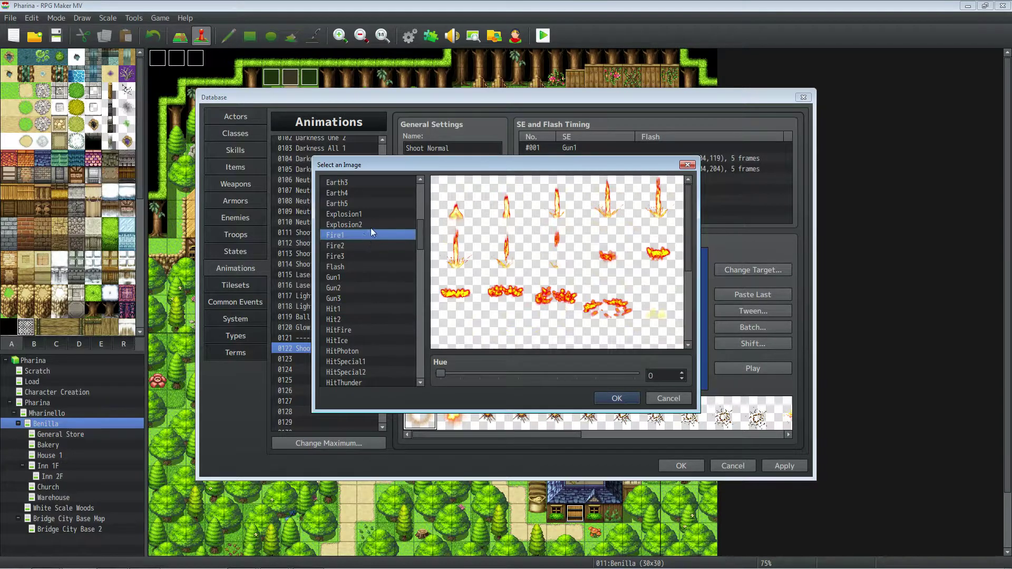
pyautogui.click(376, 213)
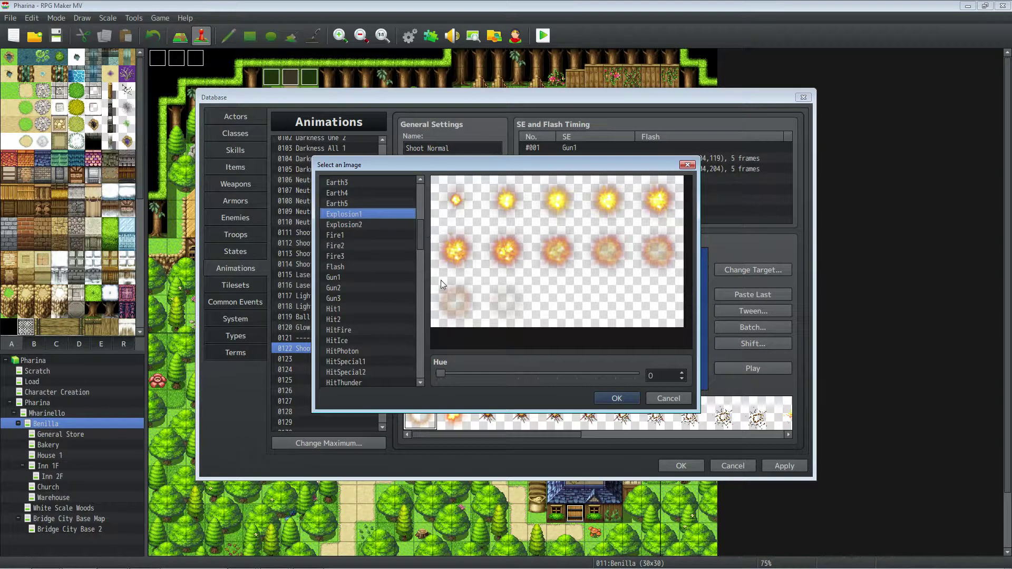
pyautogui.click(361, 203)
pyautogui.click(362, 213)
pyautogui.moveTo(443, 374); pyautogui.dragTo(498, 375)
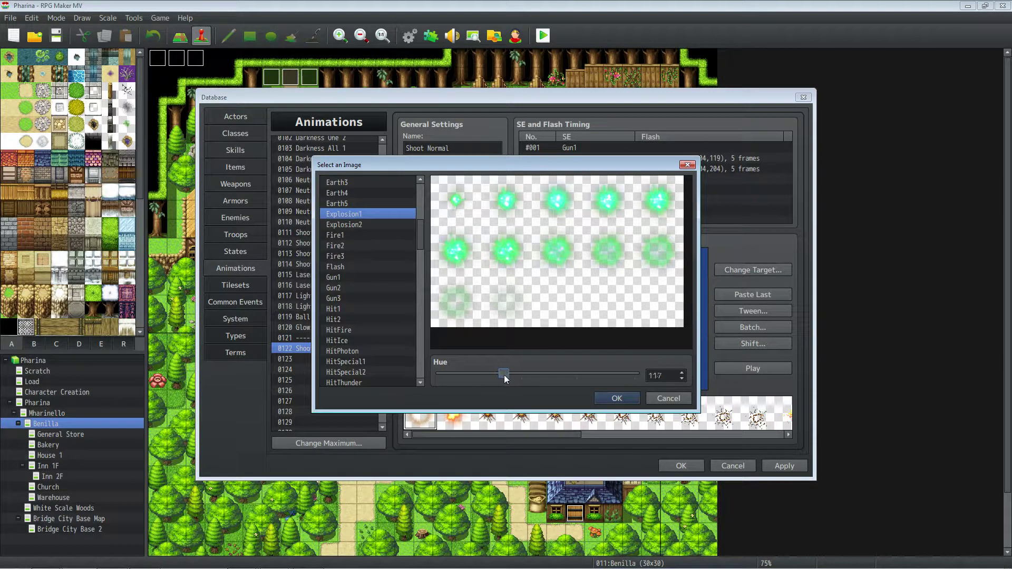
pyautogui.click(612, 398)
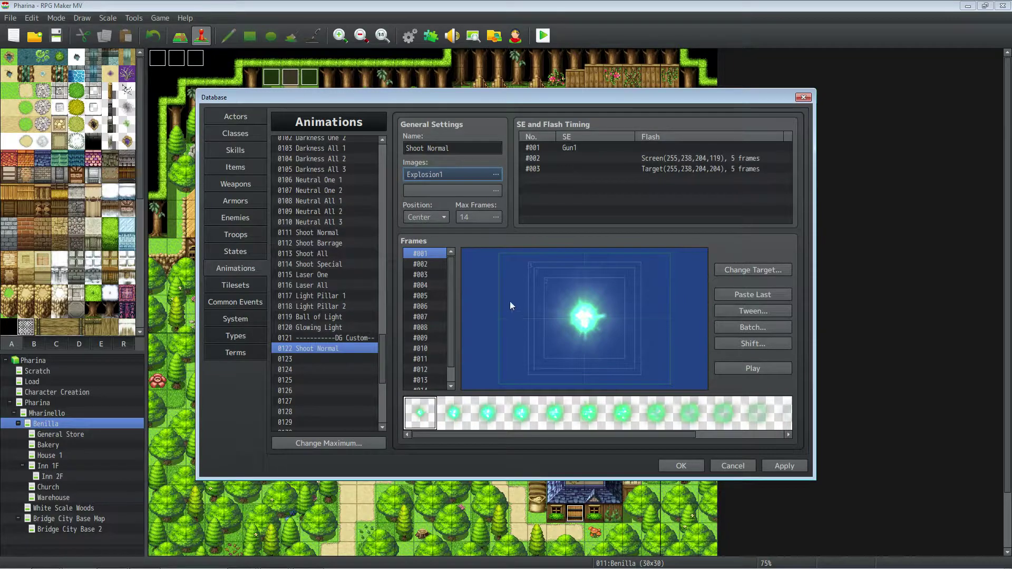
pyautogui.click(744, 368)
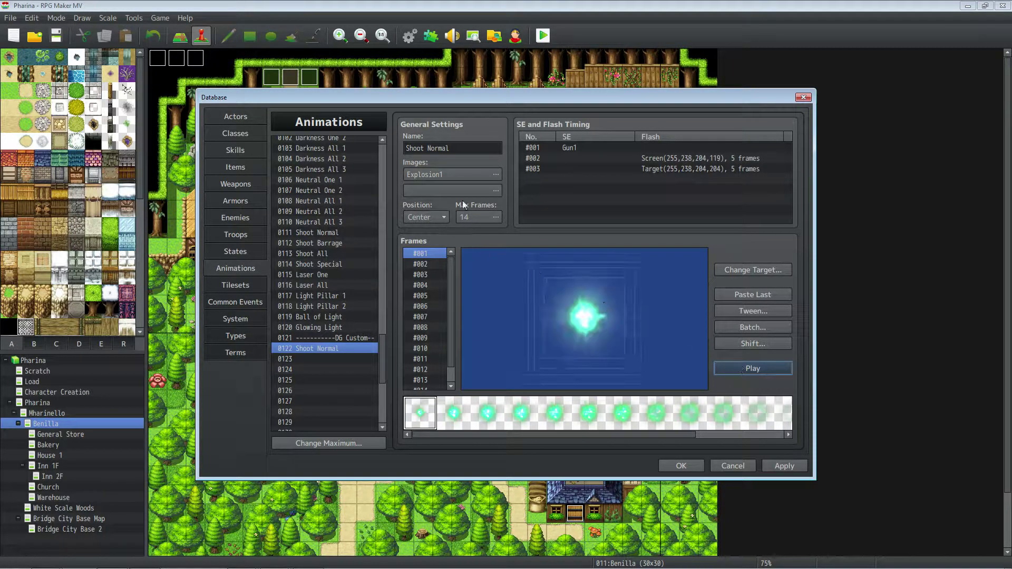
# - Try the Gun2 ring sprites as the image and preview the animation
pyautogui.click(475, 175)
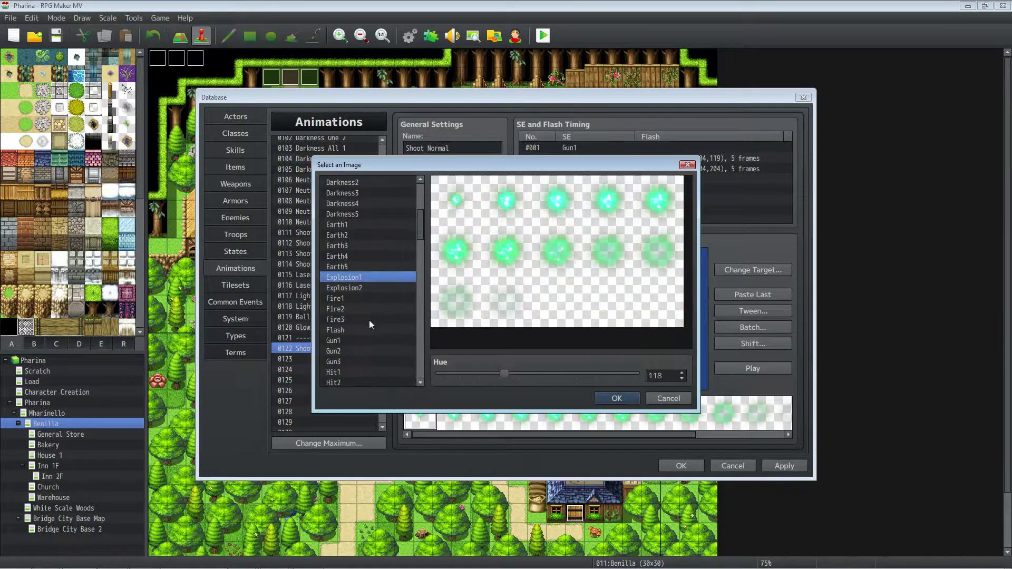
pyautogui.click(369, 350)
pyautogui.scroll(-1, 374, 347)
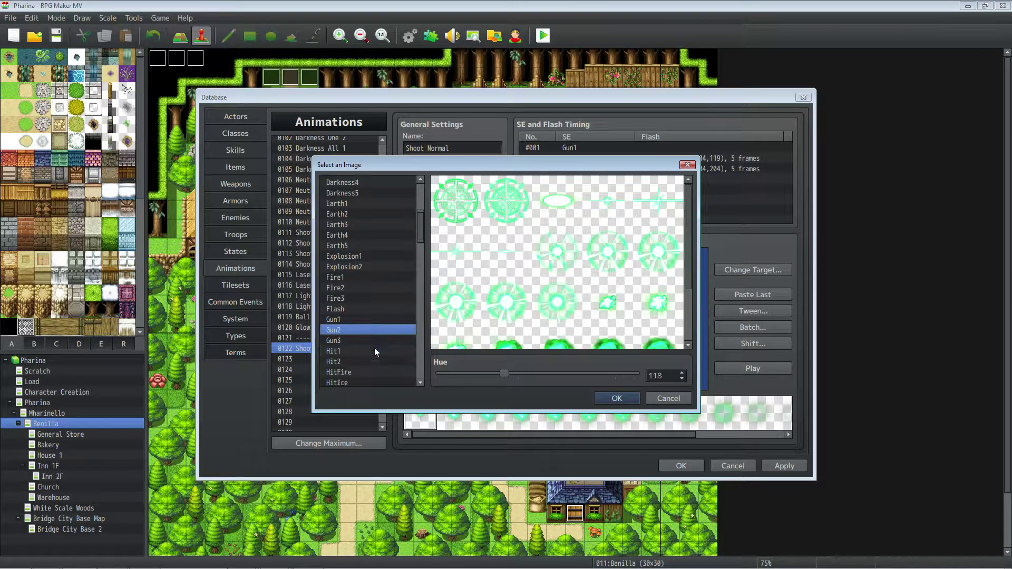
pyautogui.click(616, 399)
pyautogui.click(747, 369)
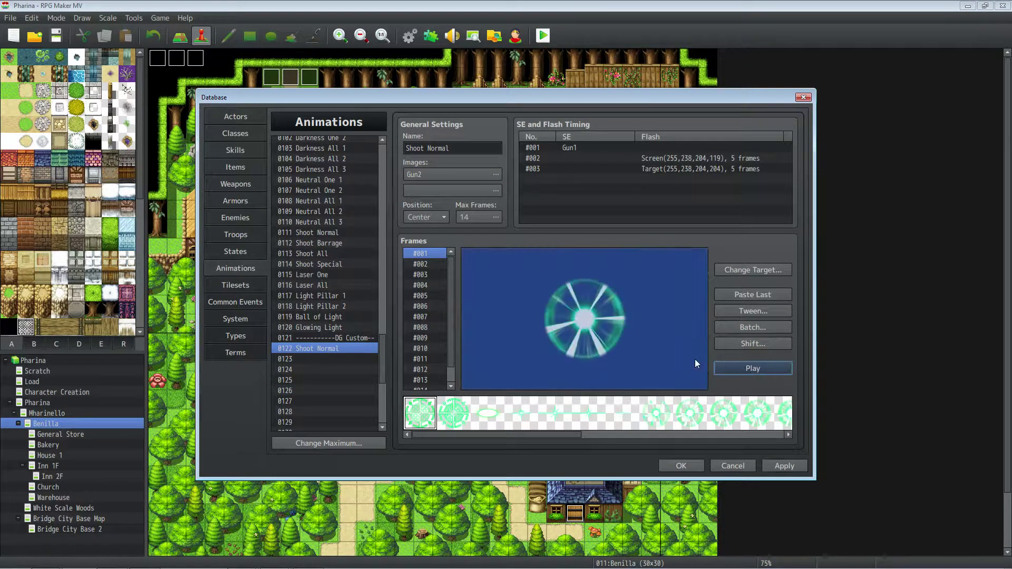
# - Settle on the Holy2 feather sprites with a shifted hue and preview the animation
pyautogui.click(476, 175)
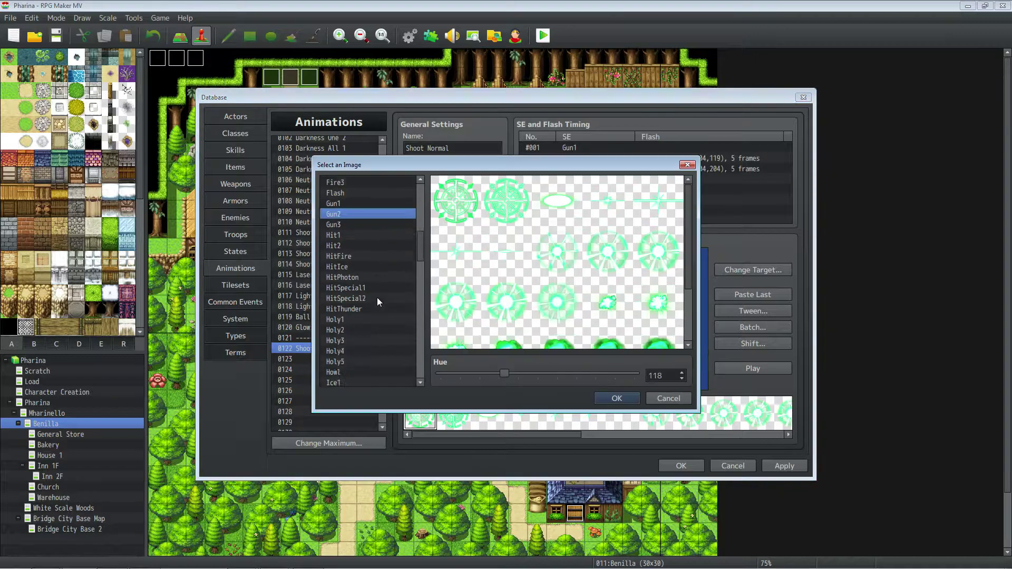
pyautogui.click(369, 276)
pyautogui.click(369, 299)
pyautogui.click(350, 319)
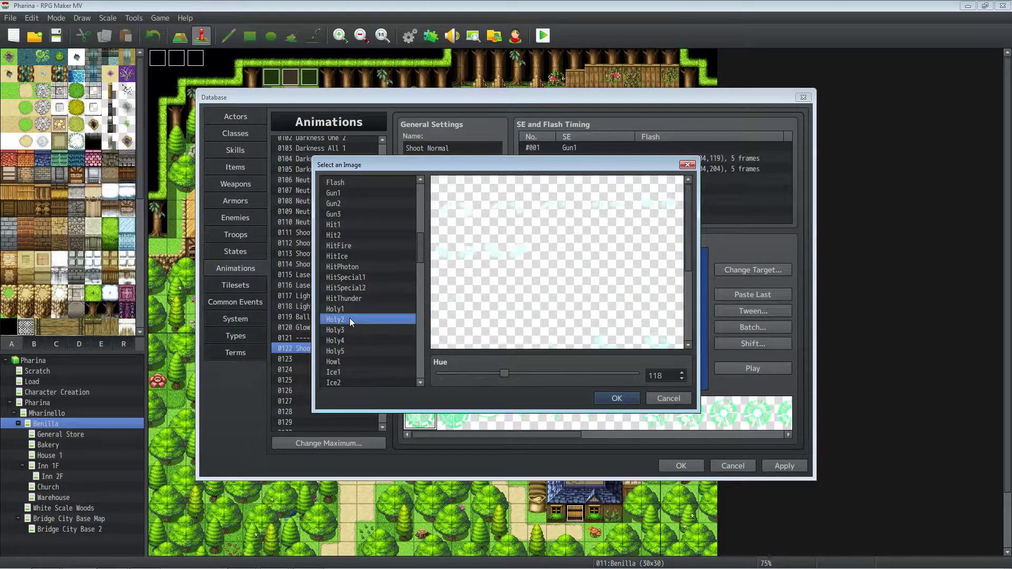
pyautogui.click(356, 341)
pyautogui.click(357, 330)
pyautogui.click(357, 319)
pyautogui.moveTo(504, 373)
pyautogui.mouseDown()
pyautogui.moveTo(518, 373)
pyautogui.moveTo(502, 375)
pyautogui.mouseUp()
pyautogui.click(618, 399)
pyautogui.click(751, 372)
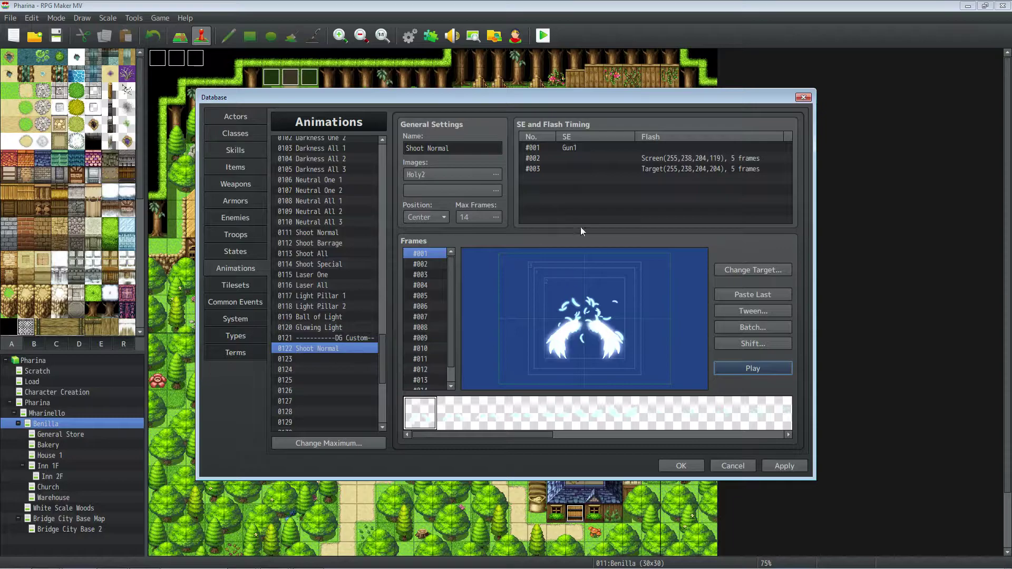
# - Set the first timing entry's sound effect to Heal3 at 90% pitch
pyautogui.click(580, 148)
pyautogui.rightClick(580, 146)
pyautogui.click(601, 155)
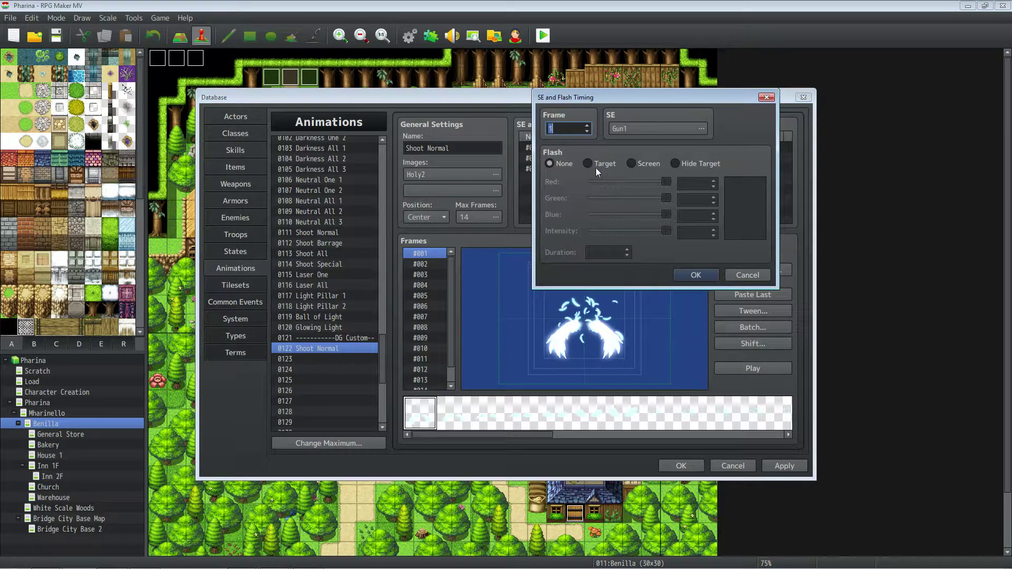
pyautogui.click(650, 128)
pyautogui.click(628, 228)
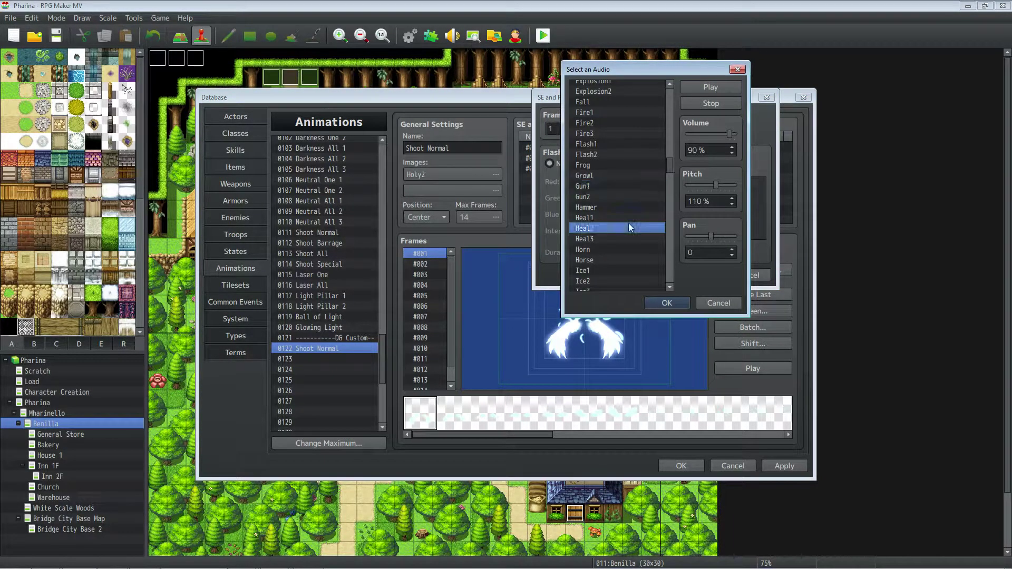
pyautogui.click(628, 218)
pyautogui.click(622, 238)
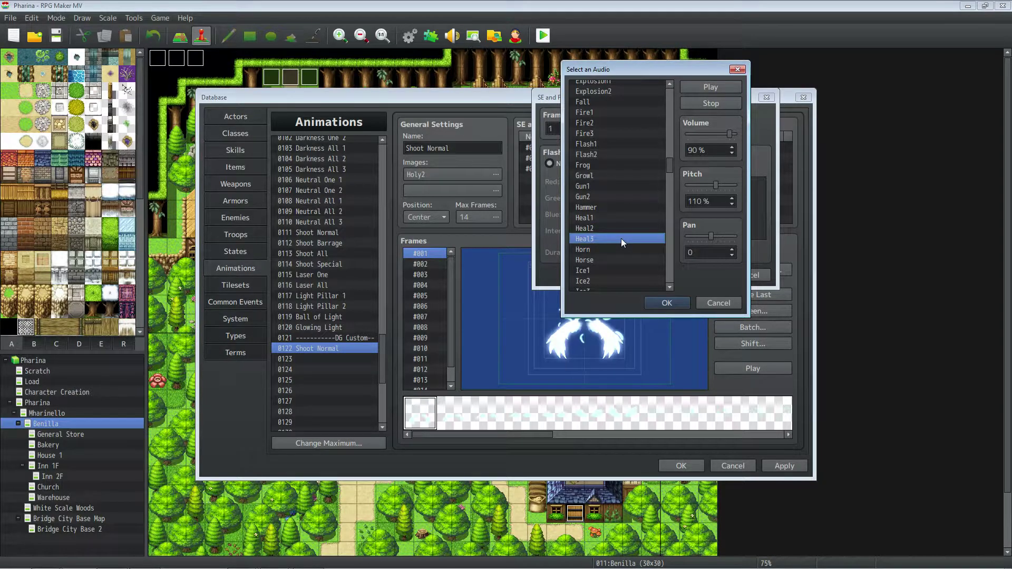
pyautogui.moveTo(715, 185); pyautogui.dragTo(706, 186)
pyautogui.click(668, 303)
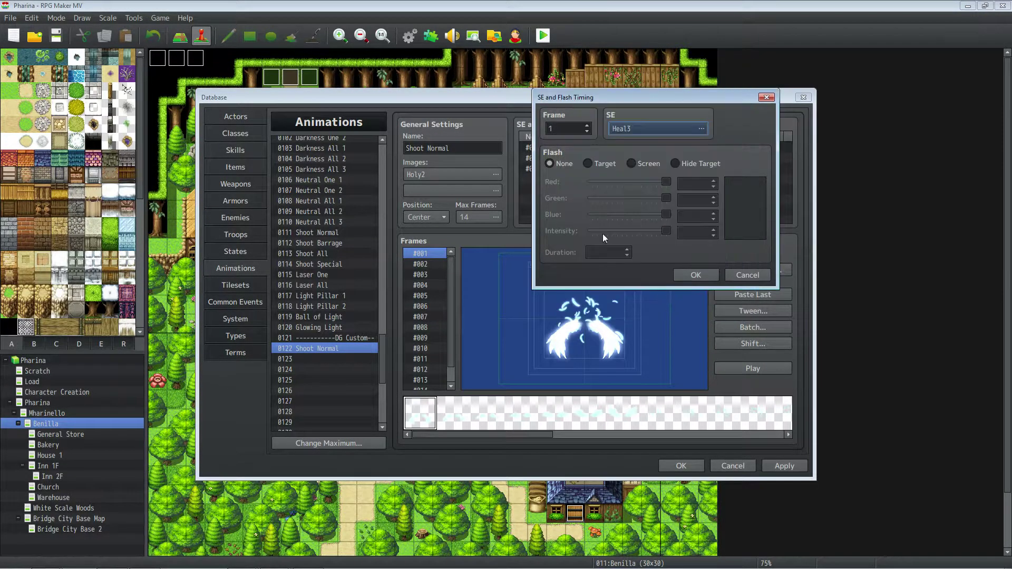
# - Add a Target flash in pale blue 187,221,238 at intensity 170, and rename the animation 'Awakening Feather'
pyautogui.click(589, 163)
pyautogui.moveTo(666, 182); pyautogui.dragTo(650, 183)
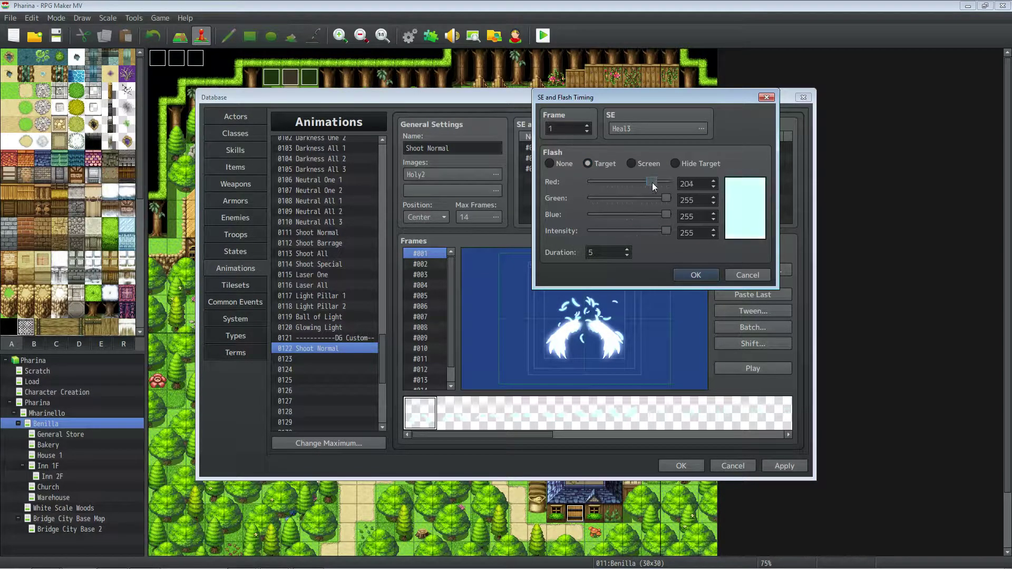
pyautogui.moveTo(667, 230); pyautogui.dragTo(635, 233)
pyautogui.moveTo(662, 200); pyautogui.dragTo(646, 183)
pyautogui.moveTo(637, 228); pyautogui.dragTo(647, 227)
pyautogui.click(694, 274)
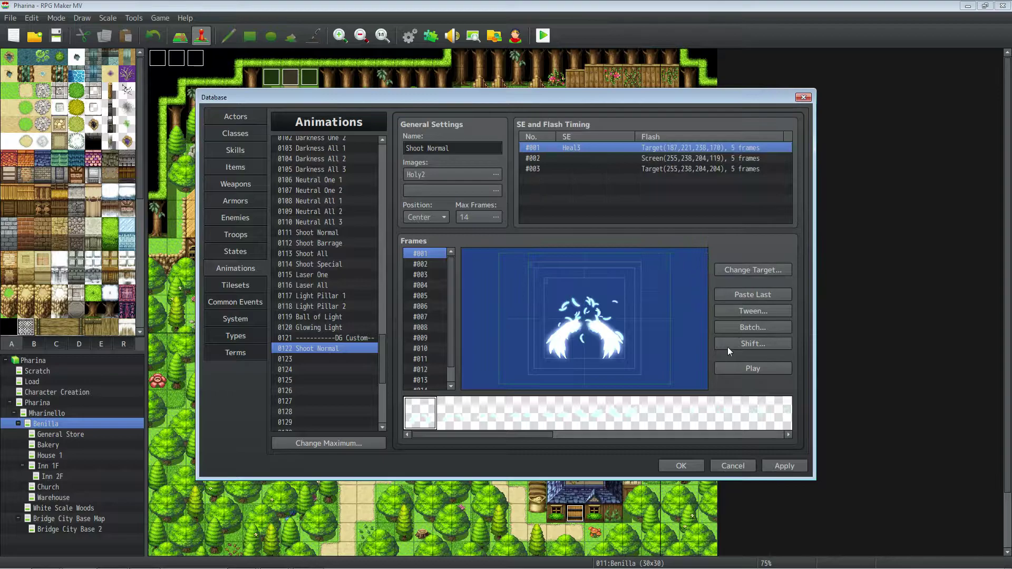
pyautogui.click(745, 368)
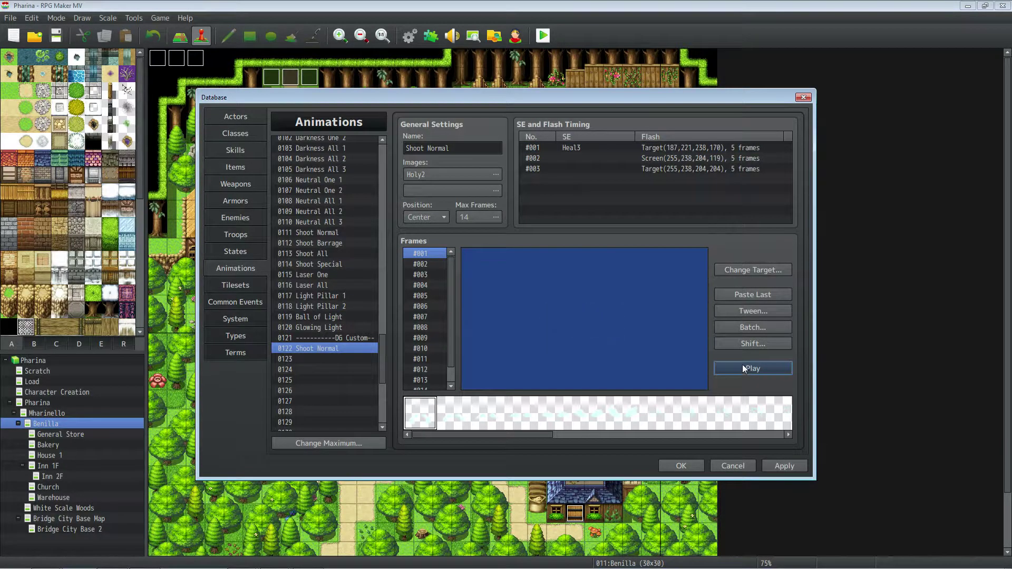
pyautogui.tripleClick(464, 148)
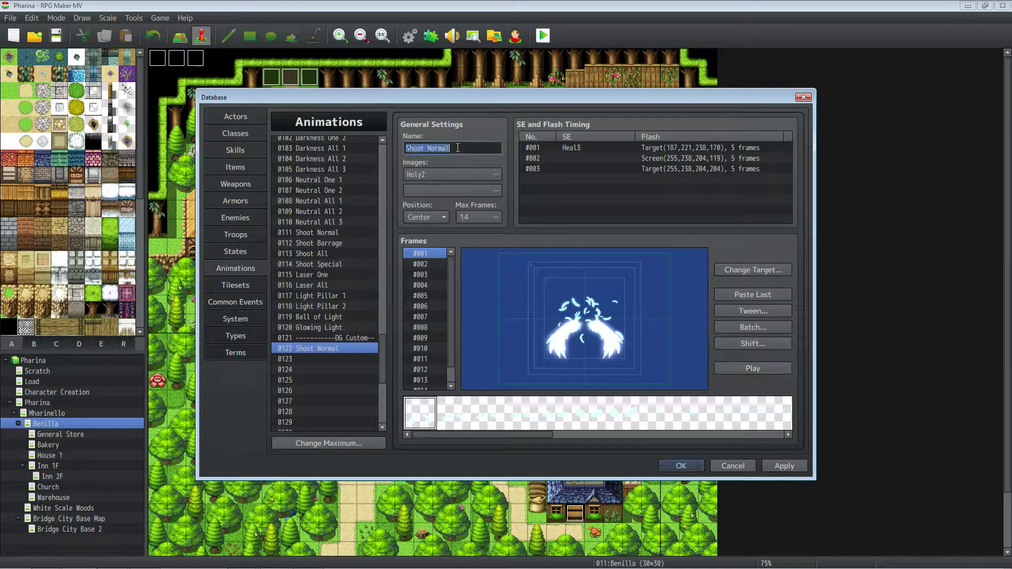
pyautogui.write('Awakening Feather')
# - Apply the animation, assign it to item 0004 Awakening Feather, apply, then select TP Potion
pyautogui.click(785, 467)
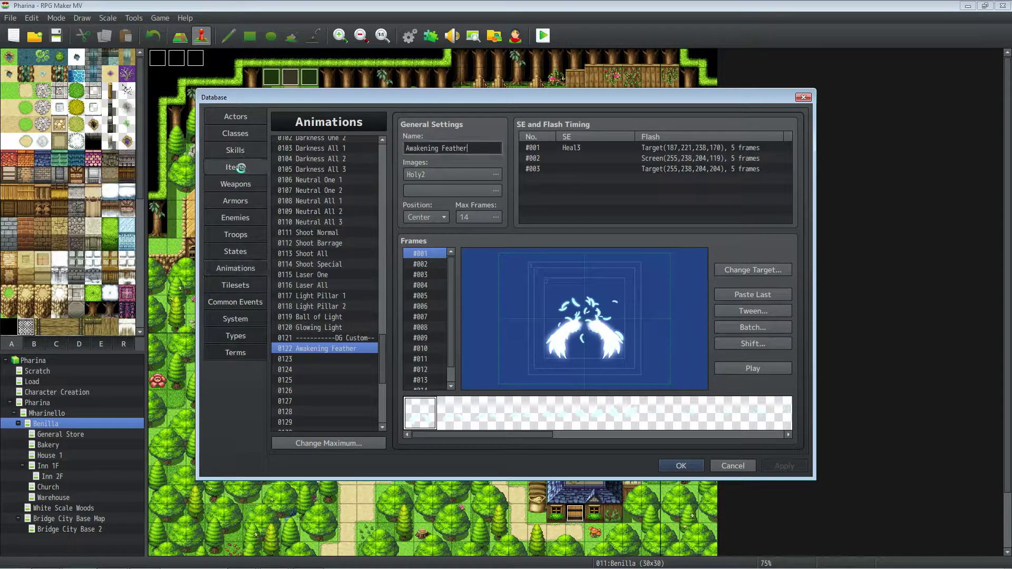
pyautogui.click(239, 168)
pyautogui.click(310, 174)
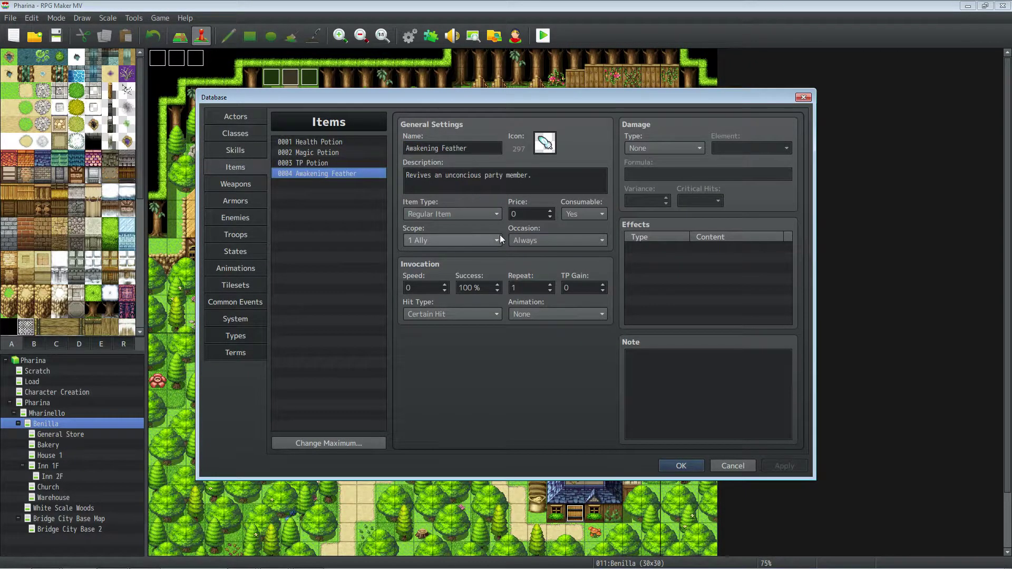
pyautogui.click(537, 311)
pyautogui.moveTo(601, 283); pyautogui.dragTo(598, 497)
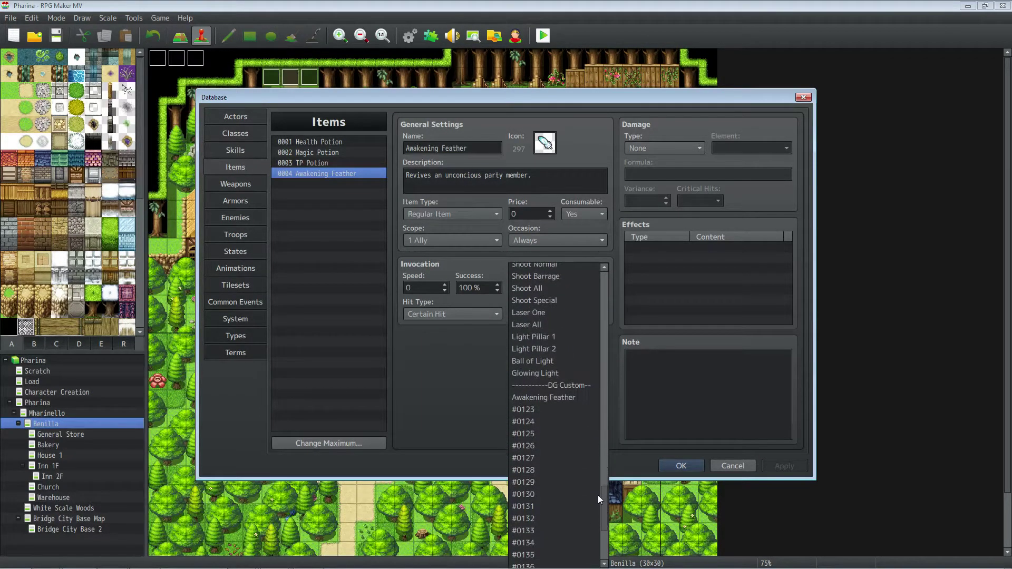
pyautogui.click(568, 397)
pyautogui.click(785, 467)
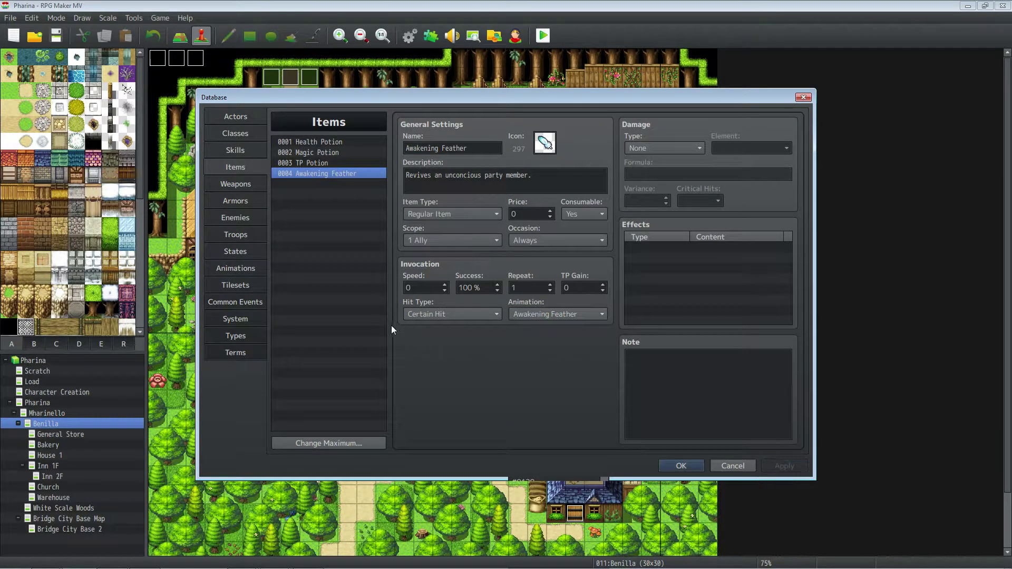
pyautogui.click(345, 164)
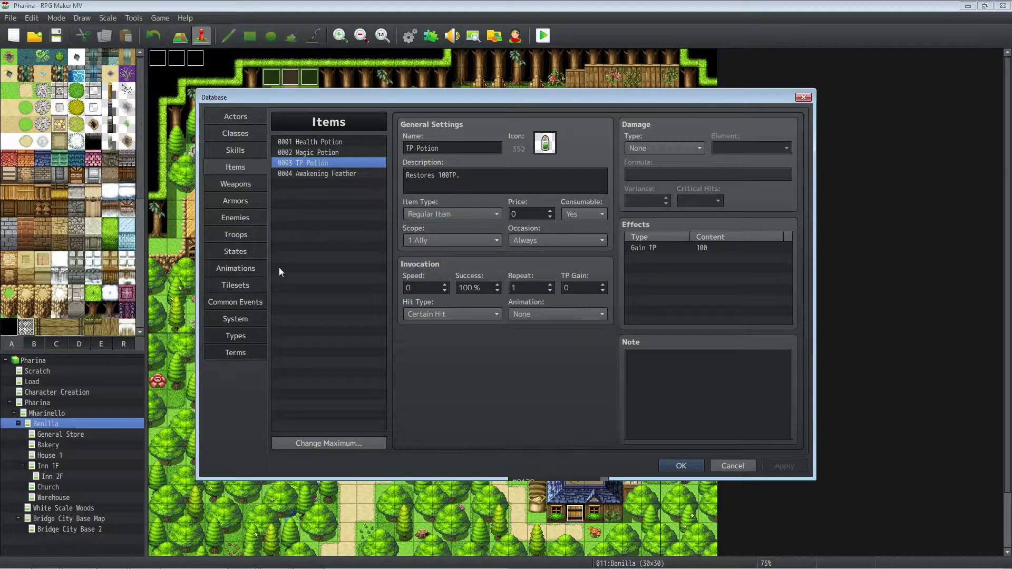
# - Back in the animation list, browse Song and Fog, then preview the stock Pollen animation
pyautogui.click(237, 270)
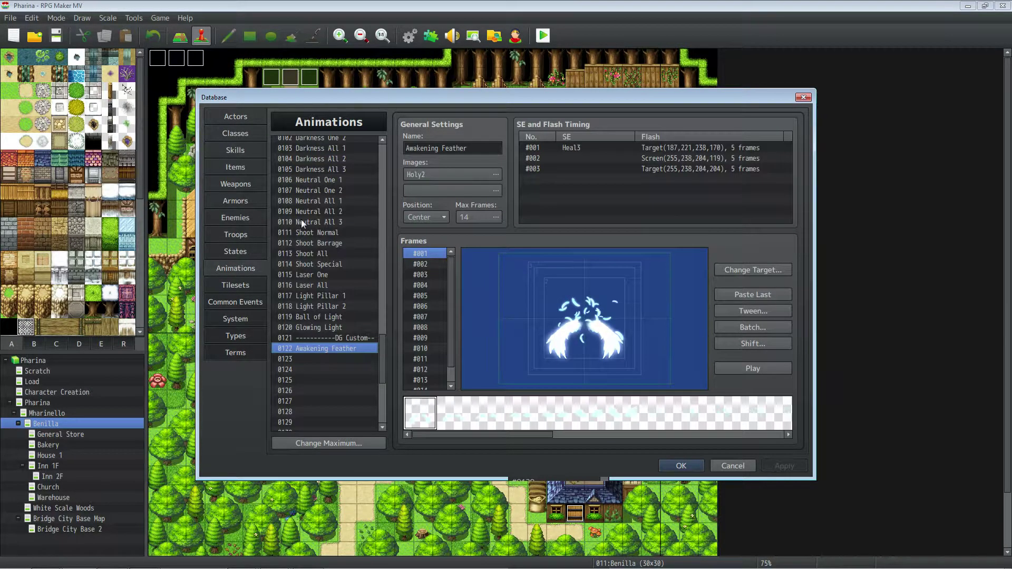
pyautogui.moveTo(382, 331); pyautogui.dragTo(372, 204)
pyautogui.scroll(-1, 343, 203)
pyautogui.click(316, 201)
pyautogui.click(324, 185)
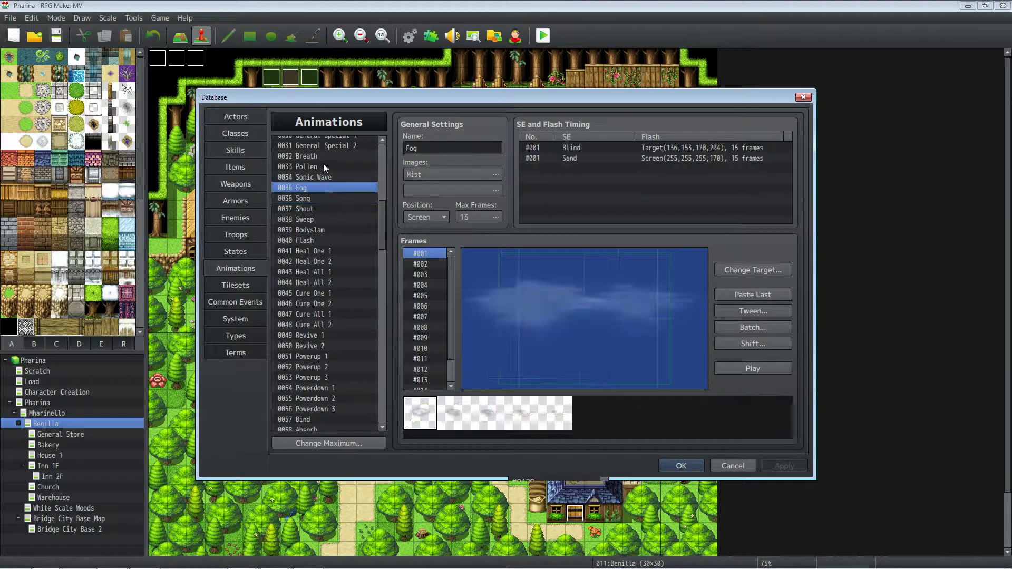
pyautogui.click(324, 165)
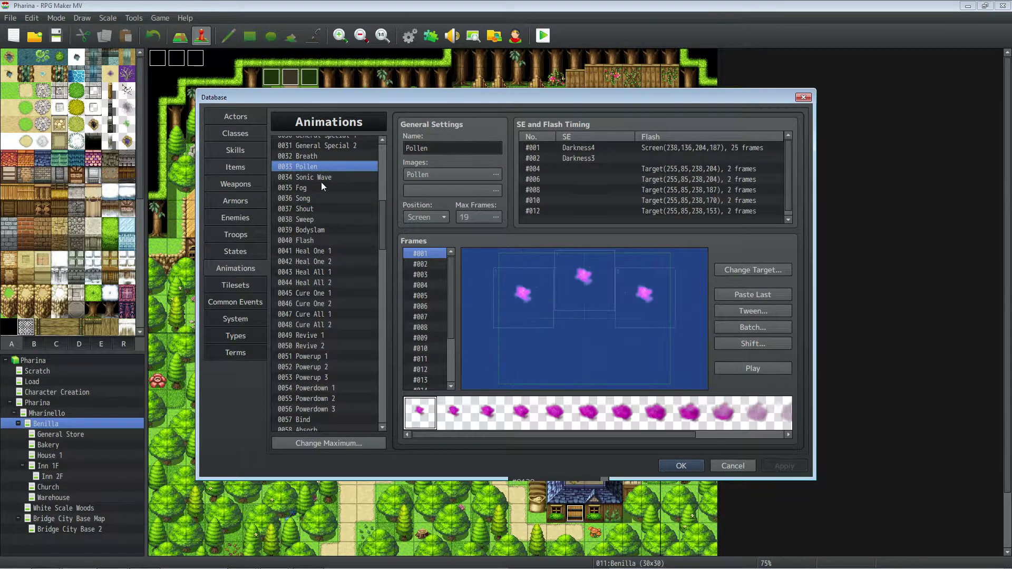
pyautogui.click(733, 364)
# - Preview the stock Breath and Arrow Special animations
pyautogui.scroll(2, 332, 210)
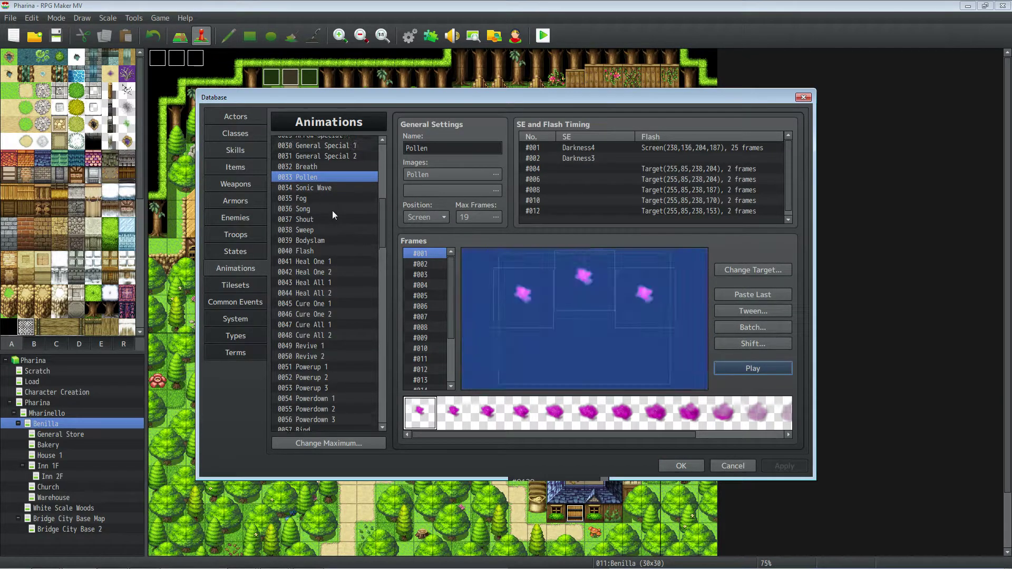
pyautogui.click(331, 210)
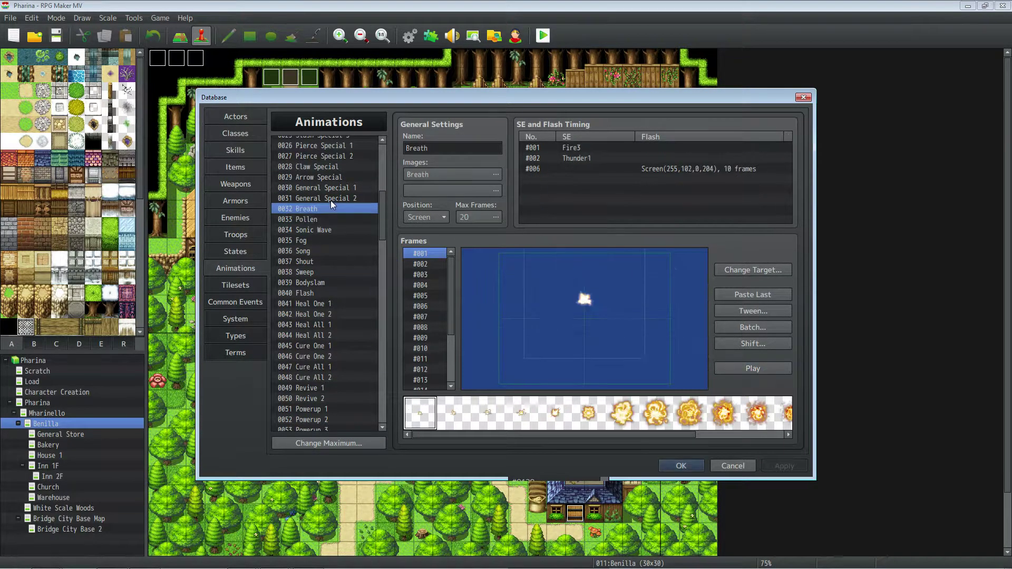
pyautogui.click(780, 371)
pyautogui.scroll(1, 348, 222)
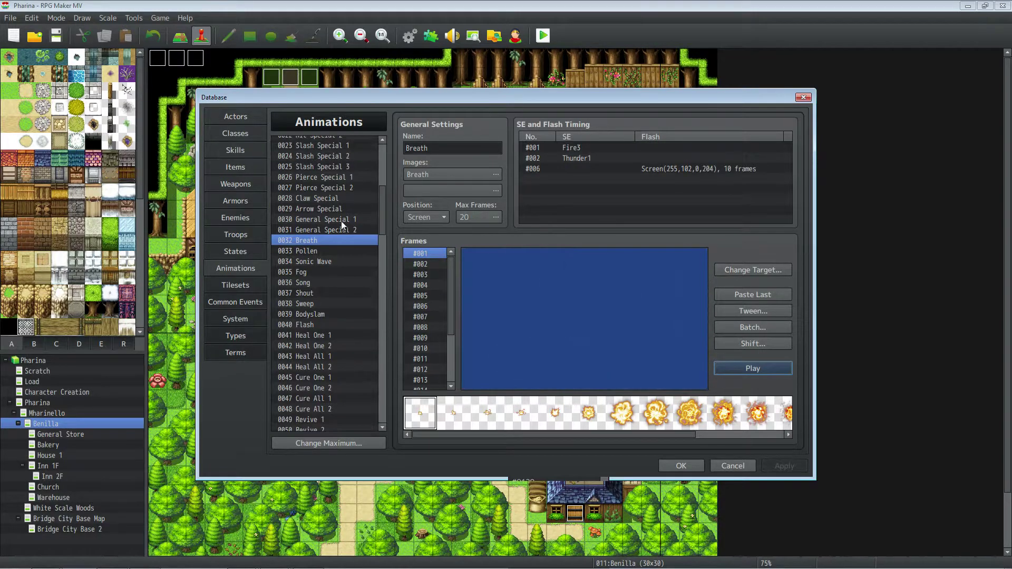
pyautogui.click(341, 219)
pyautogui.scroll(1, 341, 220)
pyautogui.click(758, 369)
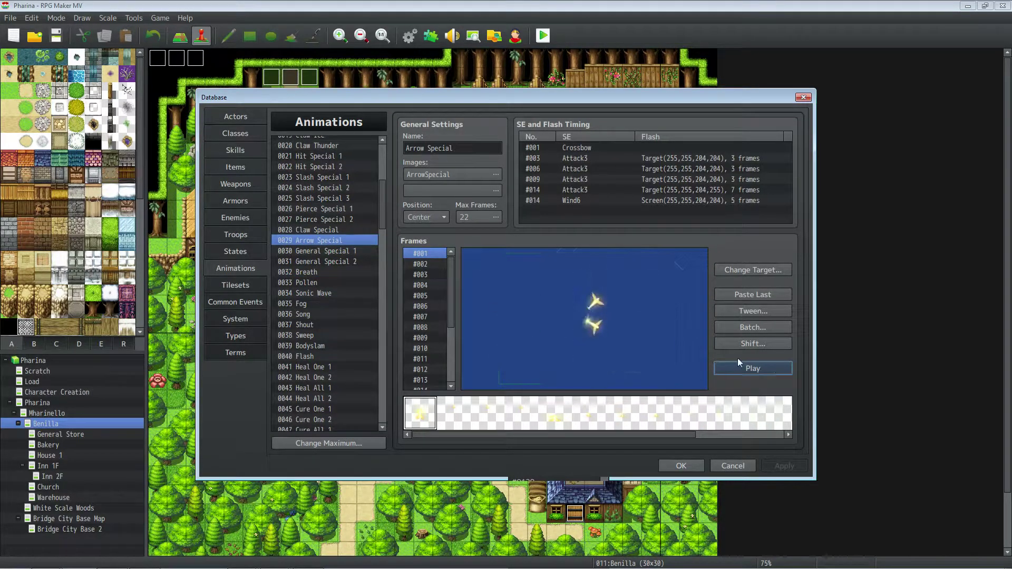
# - Copy Arrow Special and bring up the paste menu on empty slot 0123
pyautogui.rightClick(337, 246)
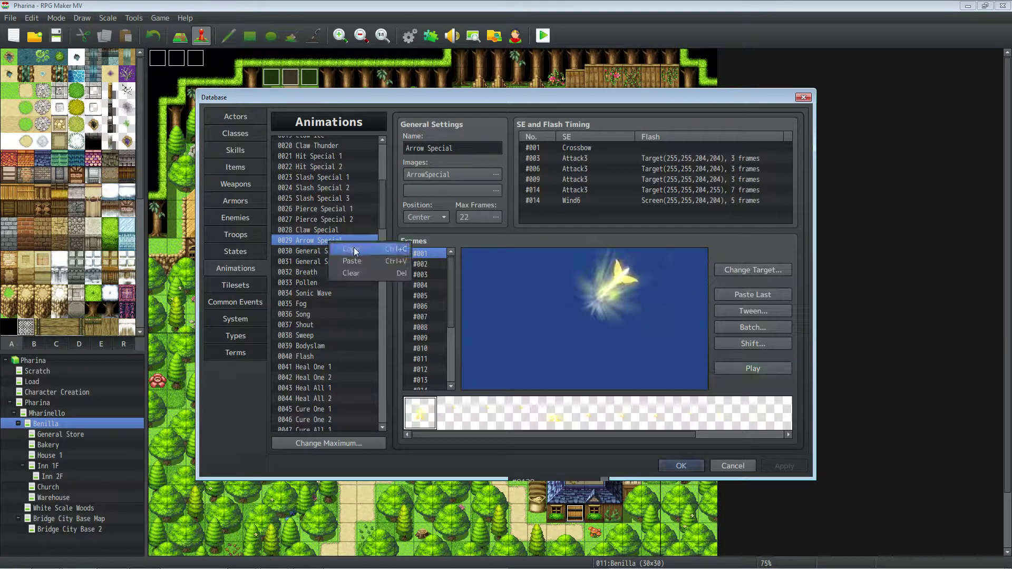
pyautogui.click(355, 248)
pyautogui.moveTo(375, 224); pyautogui.dragTo(375, 375)
pyautogui.rightClick(326, 330)
# - Paste Arrow Special into slot 0123, switch its image to Cure3 and preview it
pyautogui.click(355, 345)
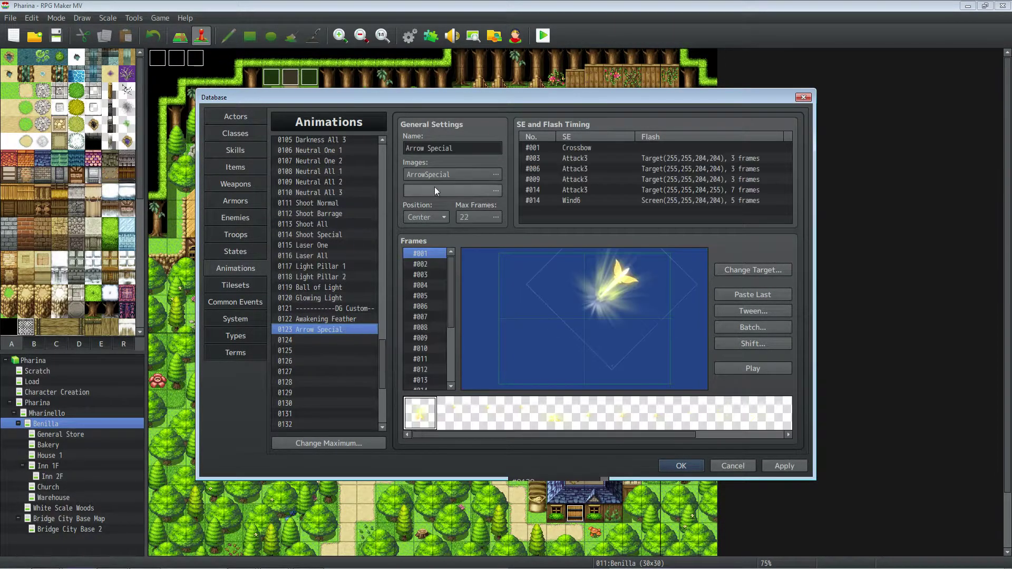
pyautogui.click(496, 174)
pyautogui.click(365, 298)
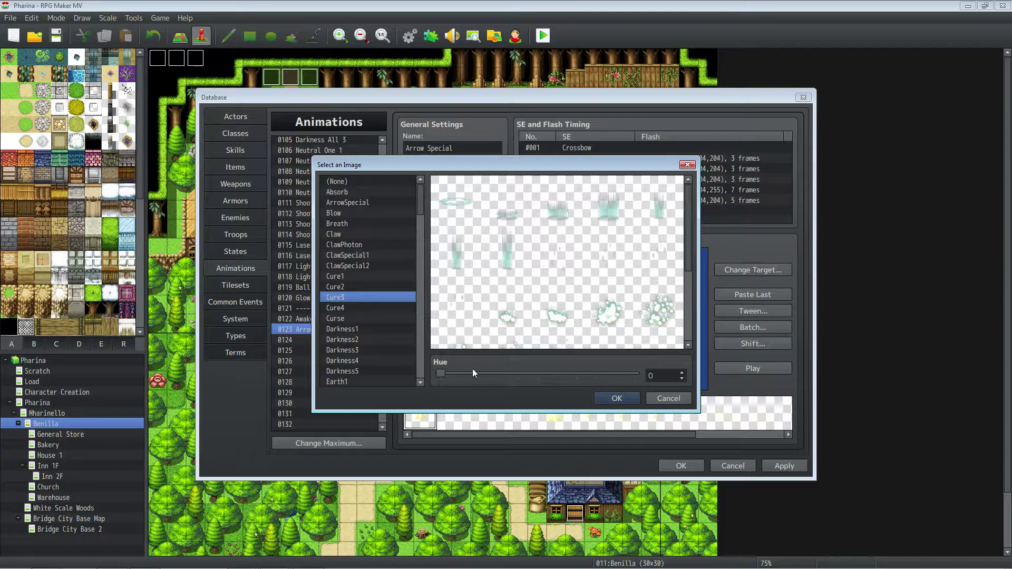
pyautogui.click(616, 398)
pyautogui.click(759, 368)
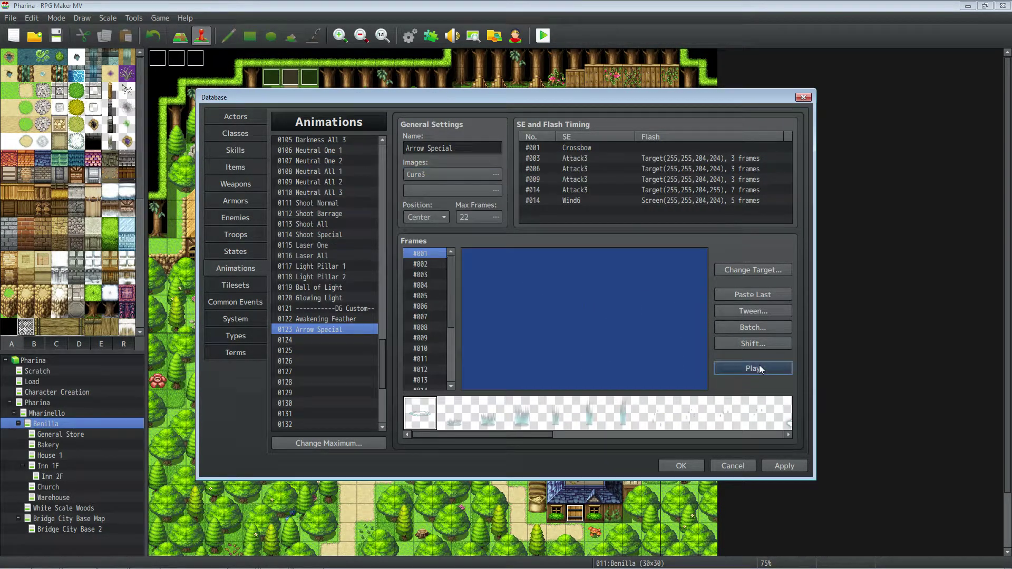
# - Shift the Cure3 image's hue to green and preview the tinted animation
pyautogui.click(463, 175)
pyautogui.moveTo(454, 372); pyautogui.dragTo(609, 374)
pyautogui.click(614, 398)
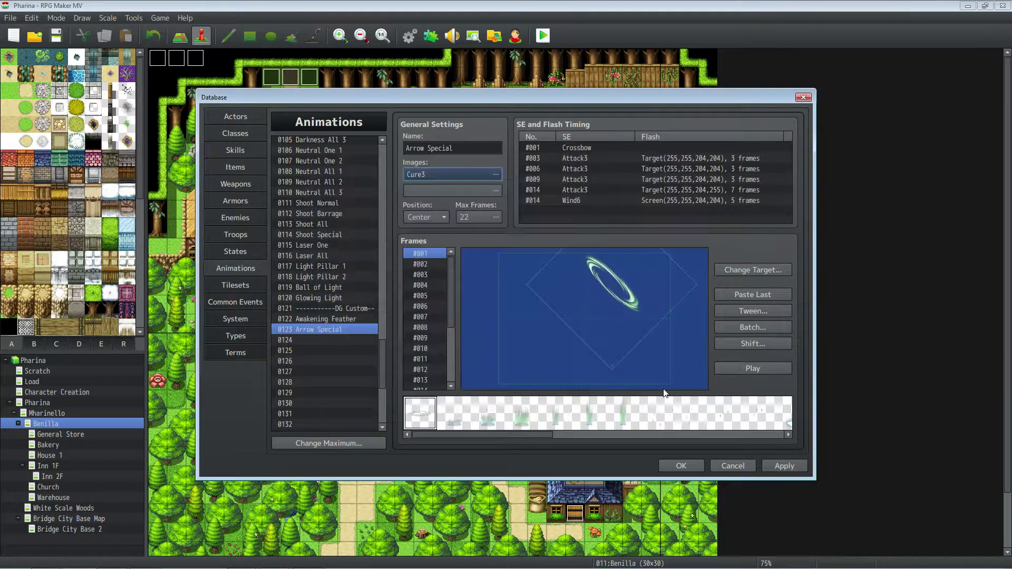
pyautogui.click(724, 369)
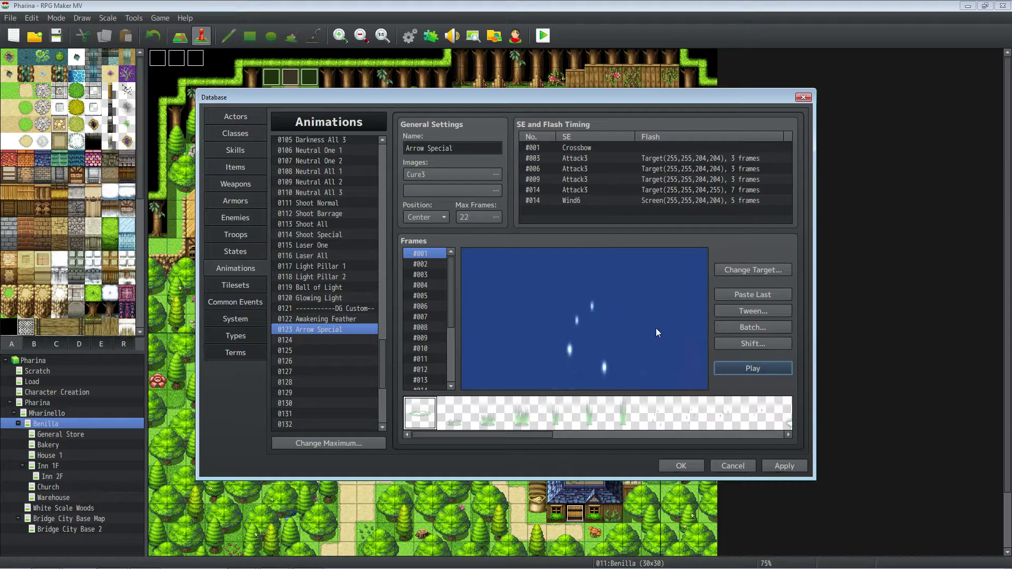
# - Audition Damage1, Damage3, Collapse3 and Door2 as replacements for the frame 1 Crossbow cue
pyautogui.doubleClick(580, 148)
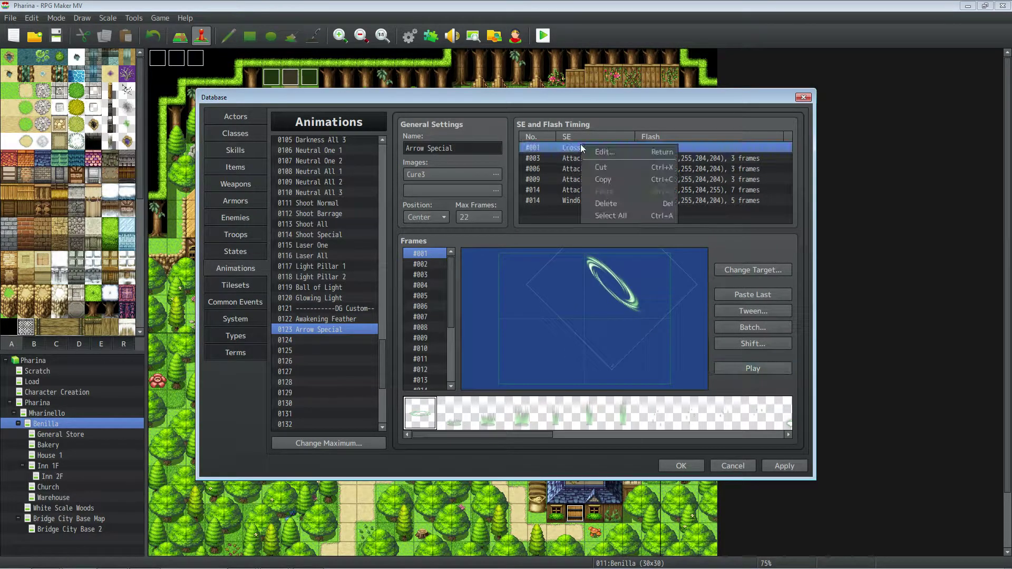
pyautogui.click(692, 127)
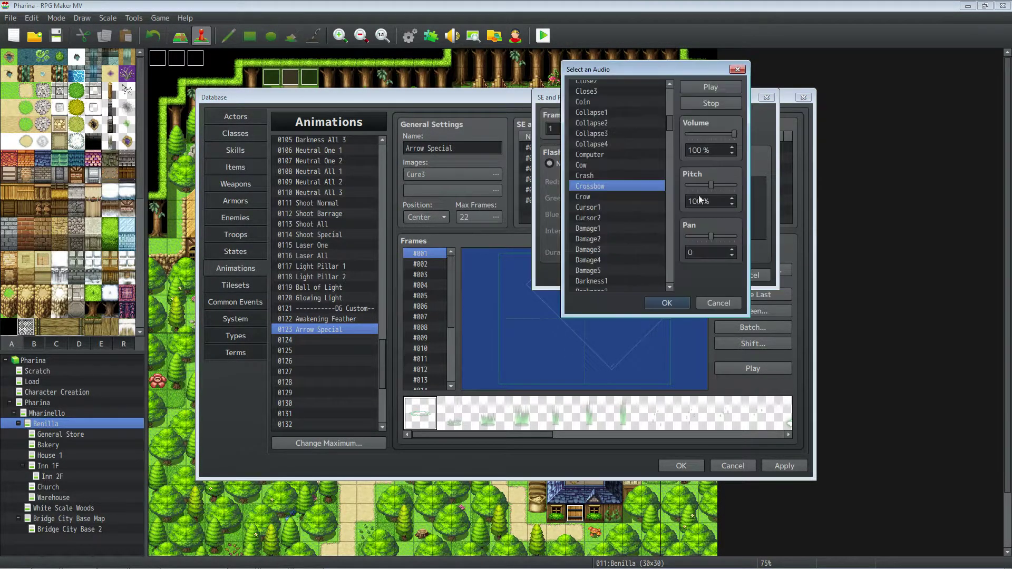
pyautogui.click(615, 227)
pyautogui.click(621, 249)
pyautogui.click(606, 133)
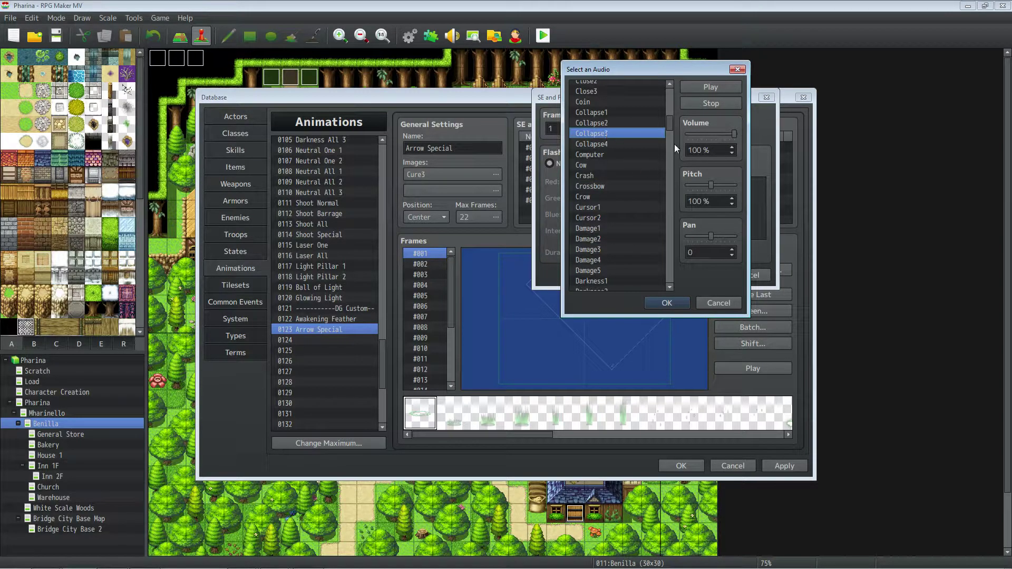
pyautogui.scroll(-5, 649, 174)
pyautogui.click(633, 205)
pyautogui.scroll(-1, 627, 240)
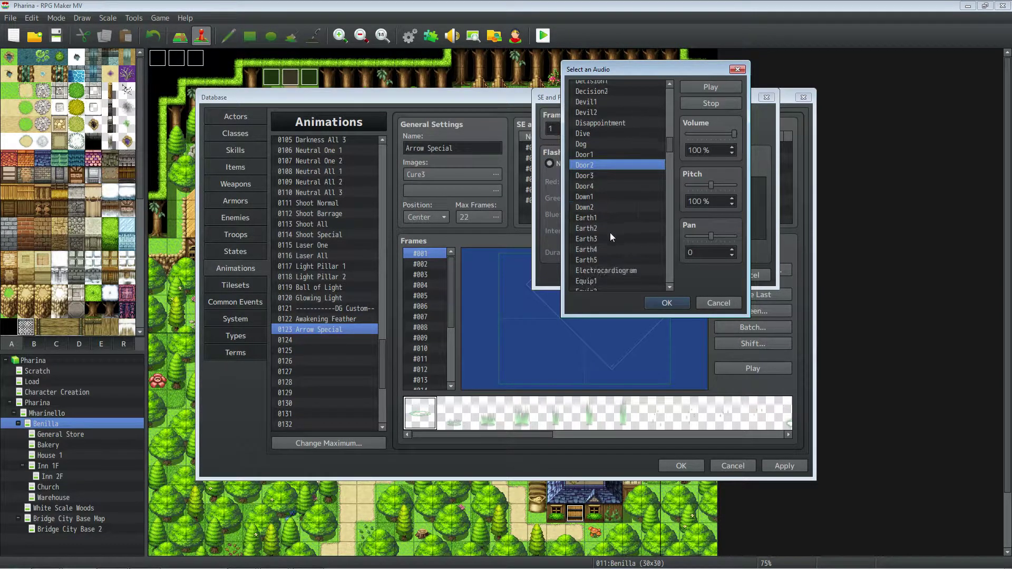
pyautogui.scroll(-2, 611, 231)
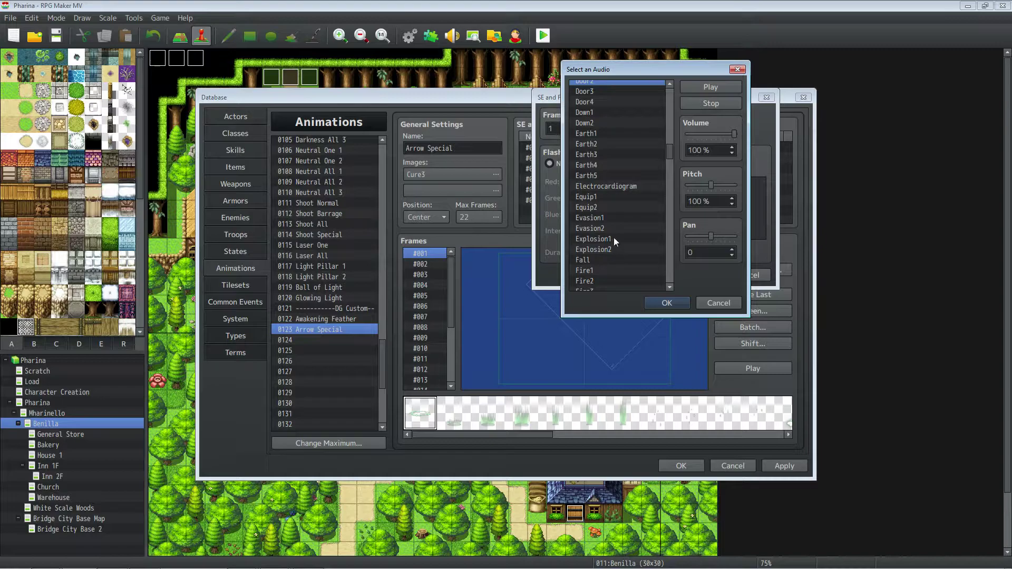
# - Set the frame 1 sound cue to Flash1 at 70% pitch, after trying Fall, Fire1 and Flash2
pyautogui.click(613, 260)
pyautogui.scroll(-3, 611, 250)
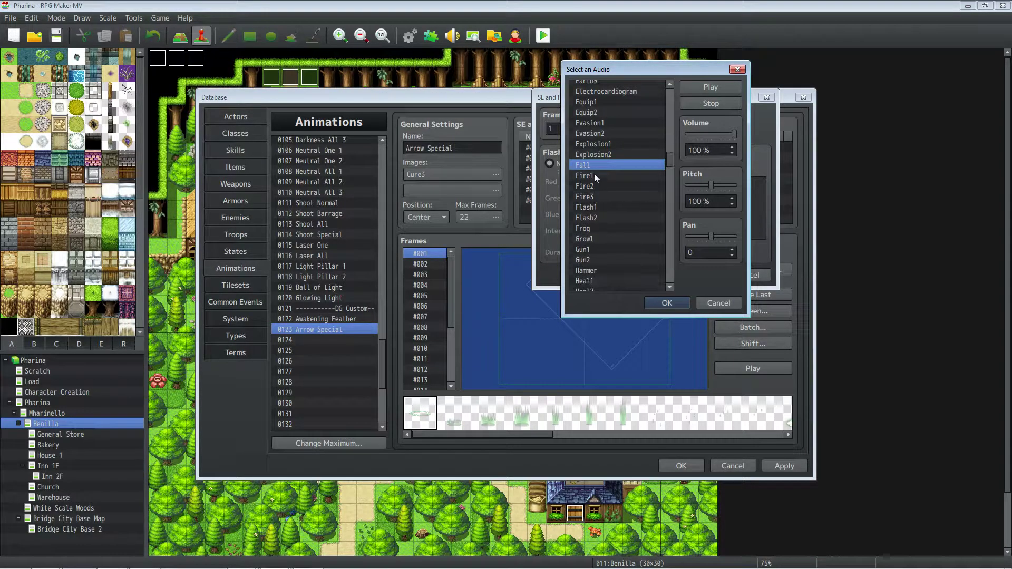
pyautogui.click(593, 174)
pyautogui.click(602, 217)
pyautogui.click(603, 208)
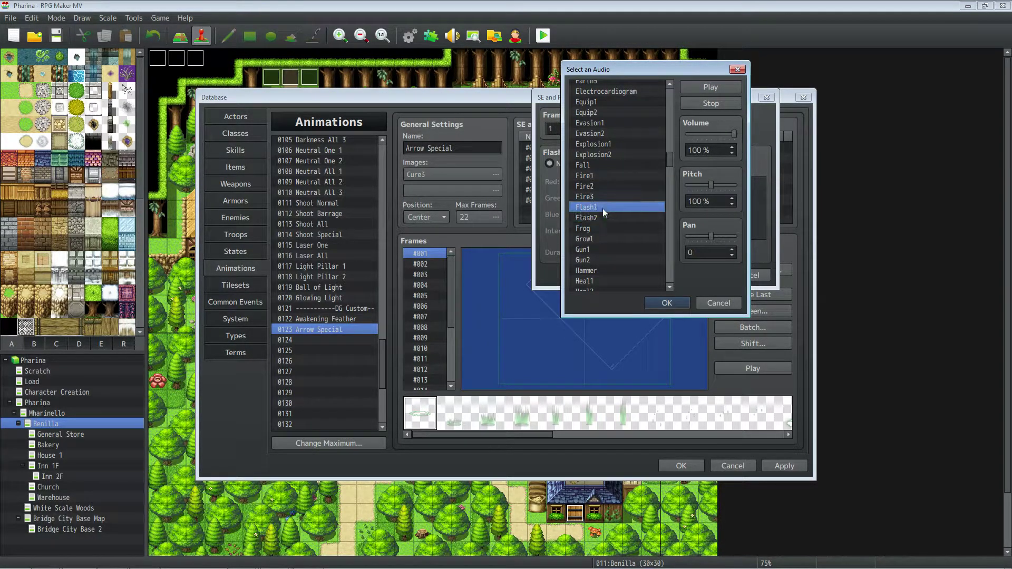
pyautogui.moveTo(711, 188); pyautogui.dragTo(697, 186)
pyautogui.click(684, 303)
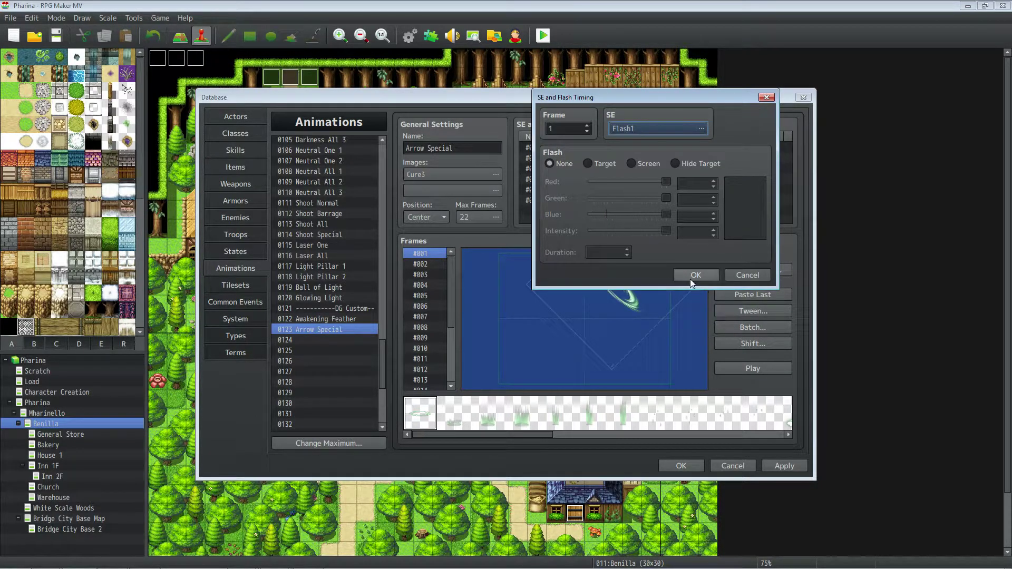
pyautogui.click(689, 275)
# - Delete the Attack3 sound cues at frames 3 and 6 and preview the result
pyautogui.click(574, 160)
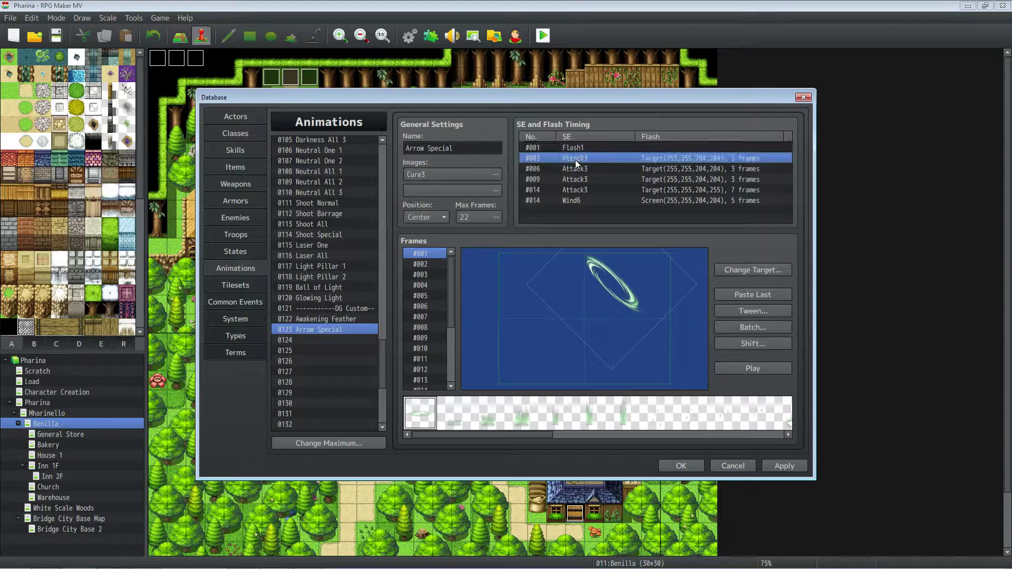
pyautogui.press('Delete')
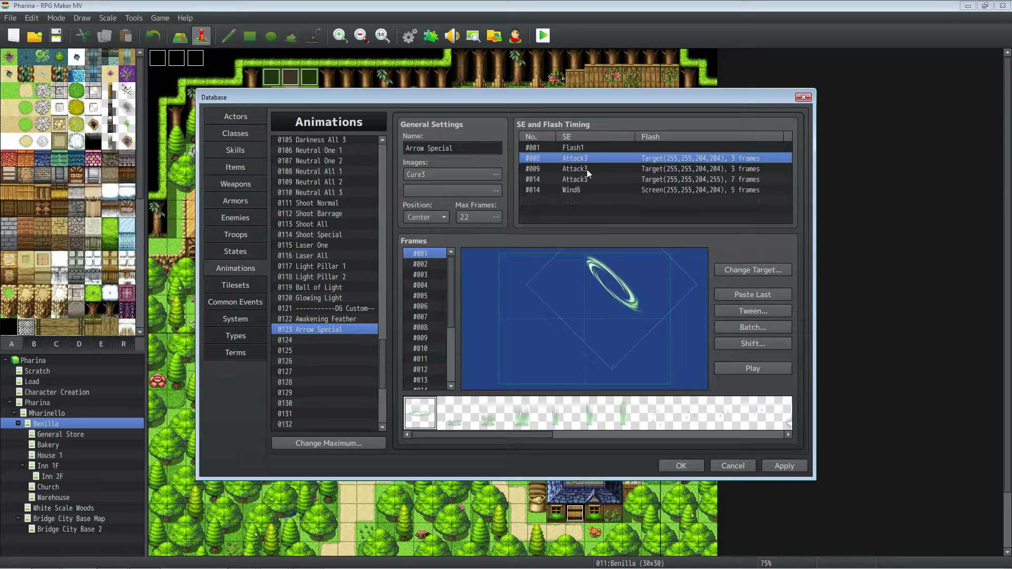
pyautogui.press('Delete')
pyautogui.click(730, 367)
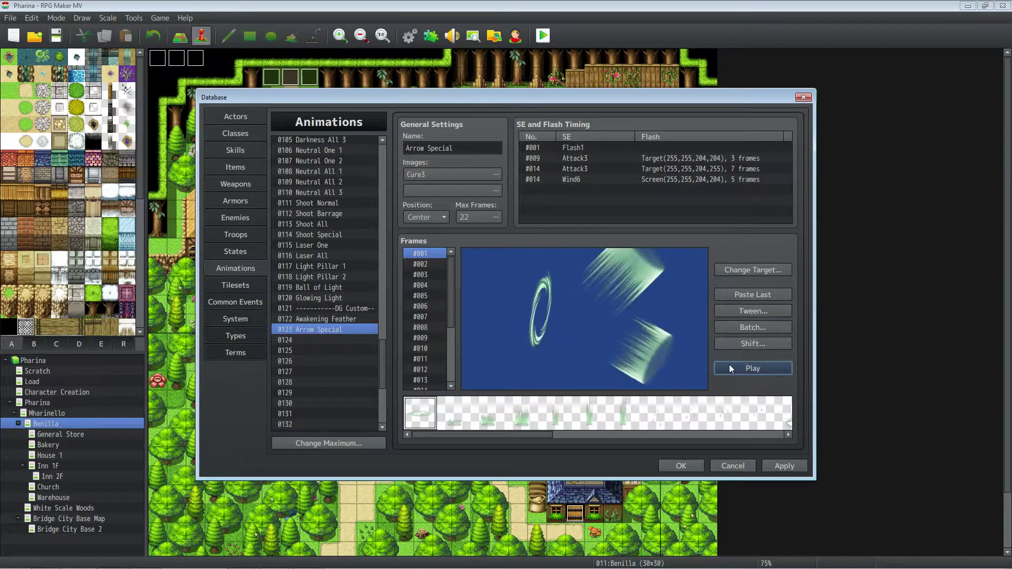
# - Replace the frame 14 Wind6 cue with Up4 at 110% pitch and preview it
pyautogui.doubleClick(580, 179)
pyautogui.click(691, 129)
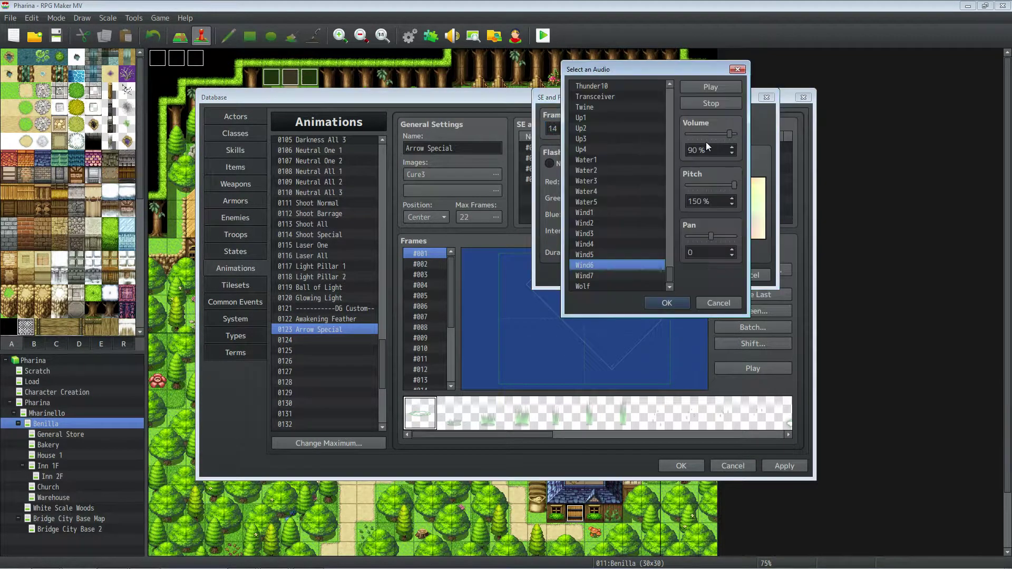
pyautogui.click(620, 223)
pyautogui.click(625, 246)
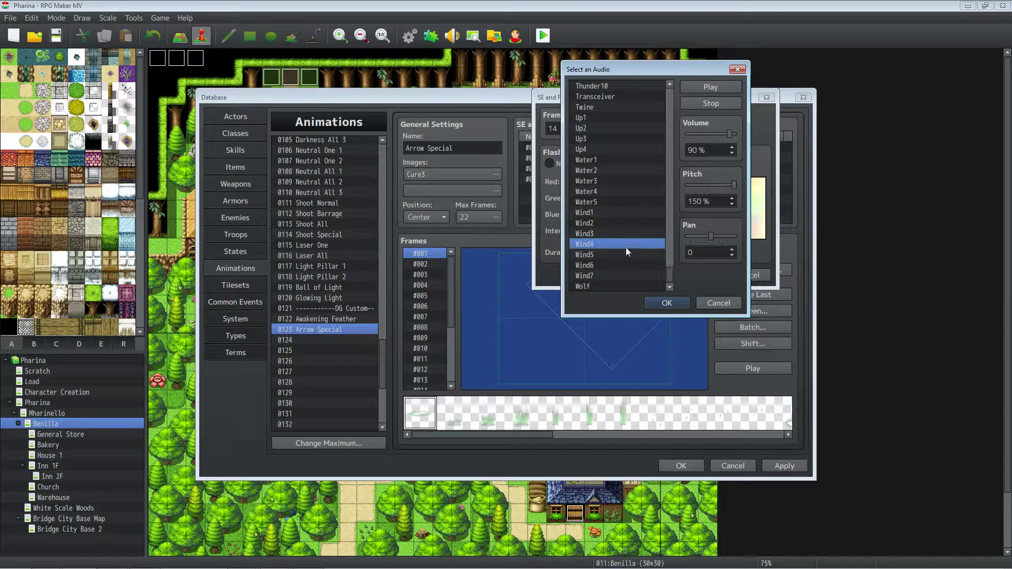
pyautogui.click(620, 272)
pyautogui.click(586, 190)
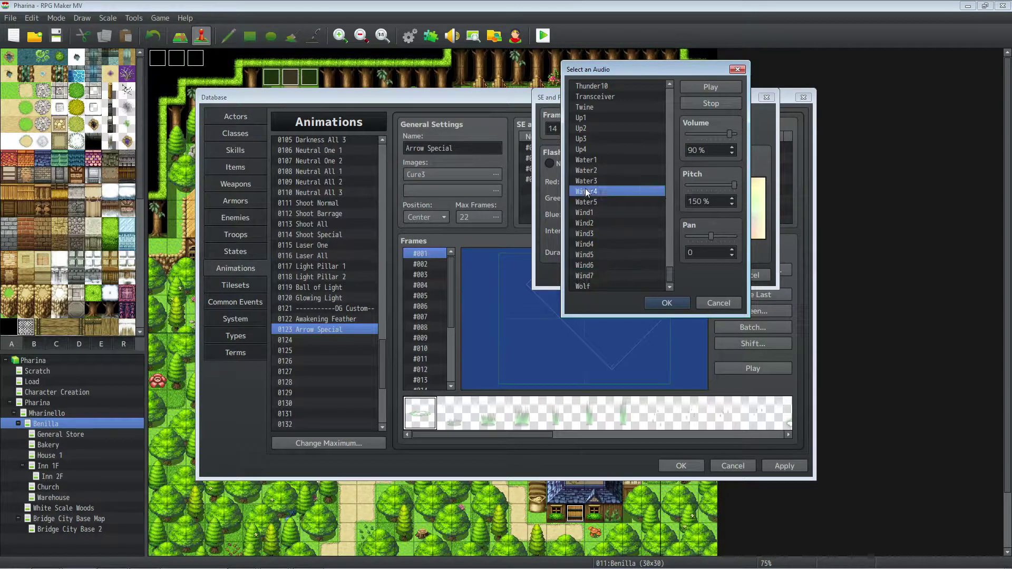
pyautogui.click(597, 169)
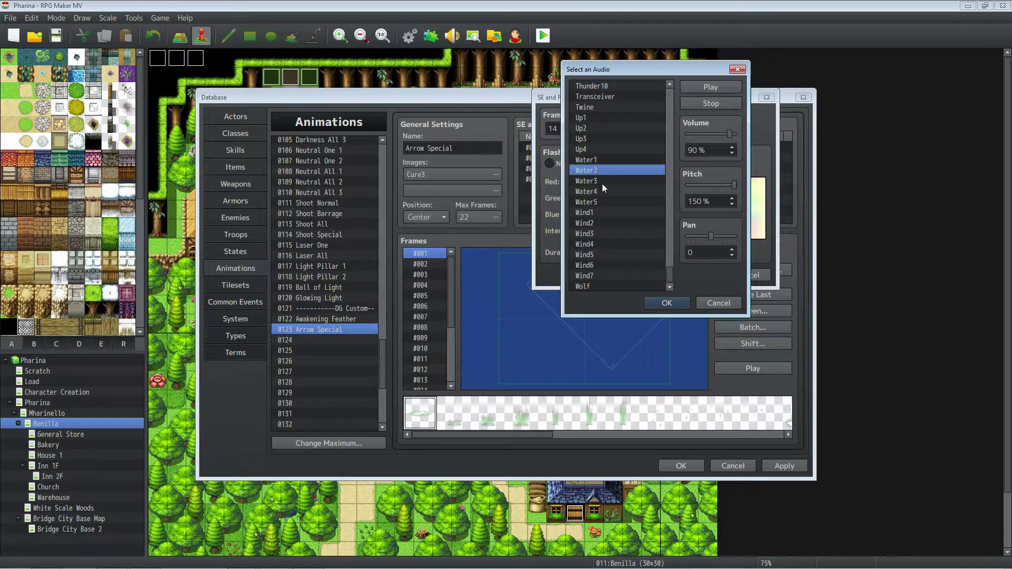
pyautogui.click(717, 185)
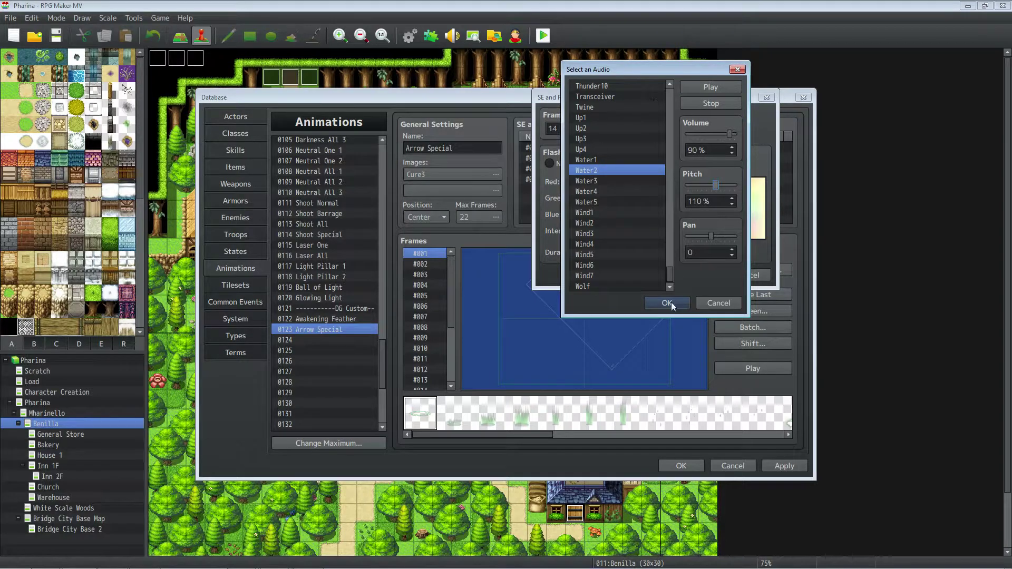
pyautogui.click(593, 149)
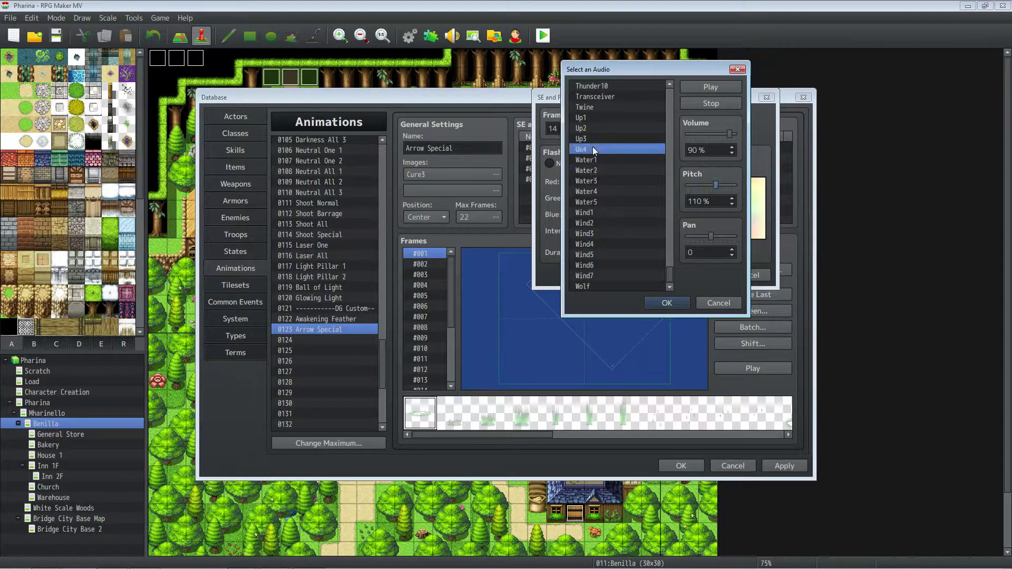
pyautogui.click(666, 304)
pyautogui.click(688, 274)
pyautogui.click(749, 370)
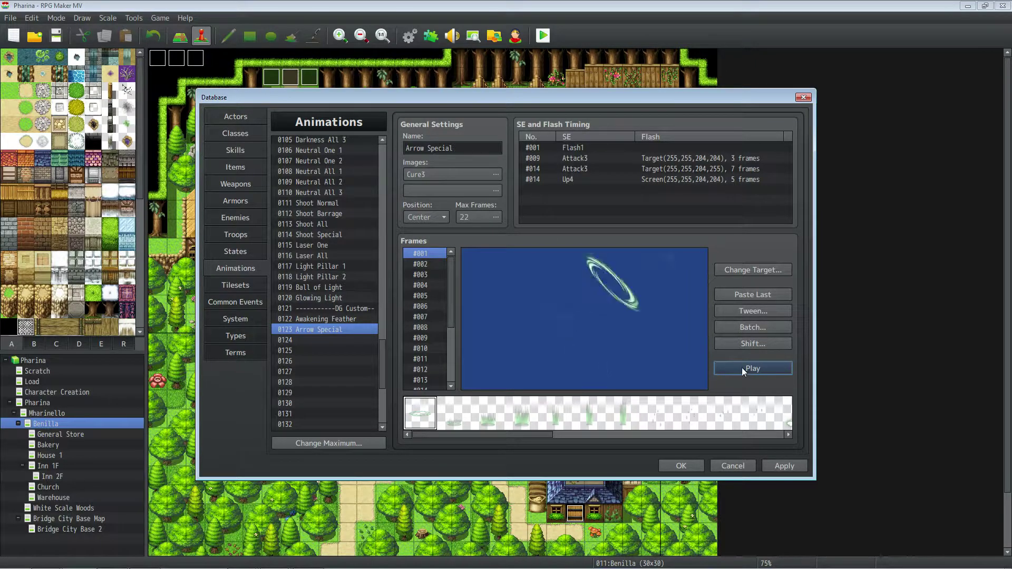
# - Keep the position at Center, check frames 22 and 21, and play the animation
pyautogui.click(420, 216)
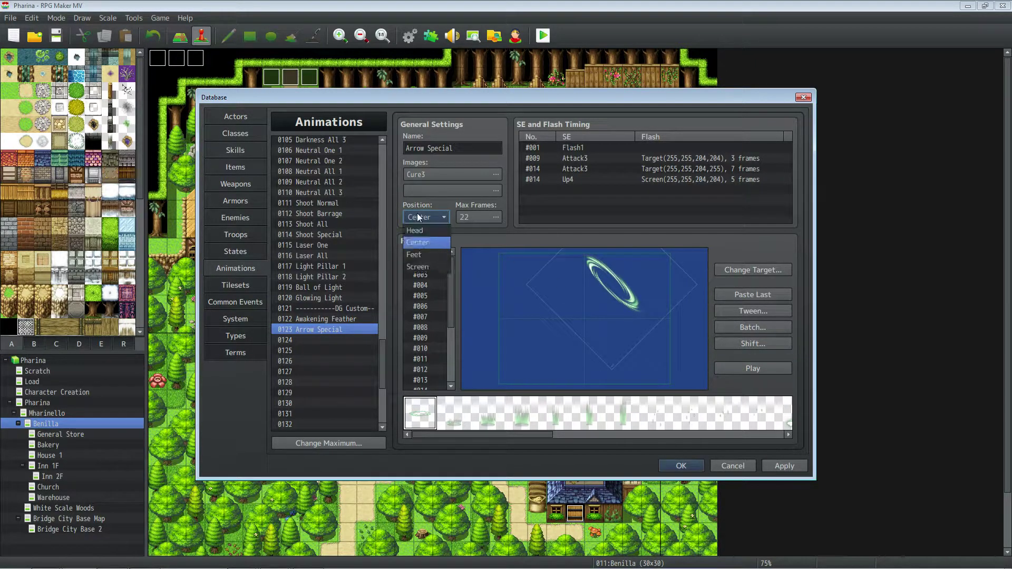
pyautogui.click(425, 242)
pyautogui.scroll(-3, 445, 324)
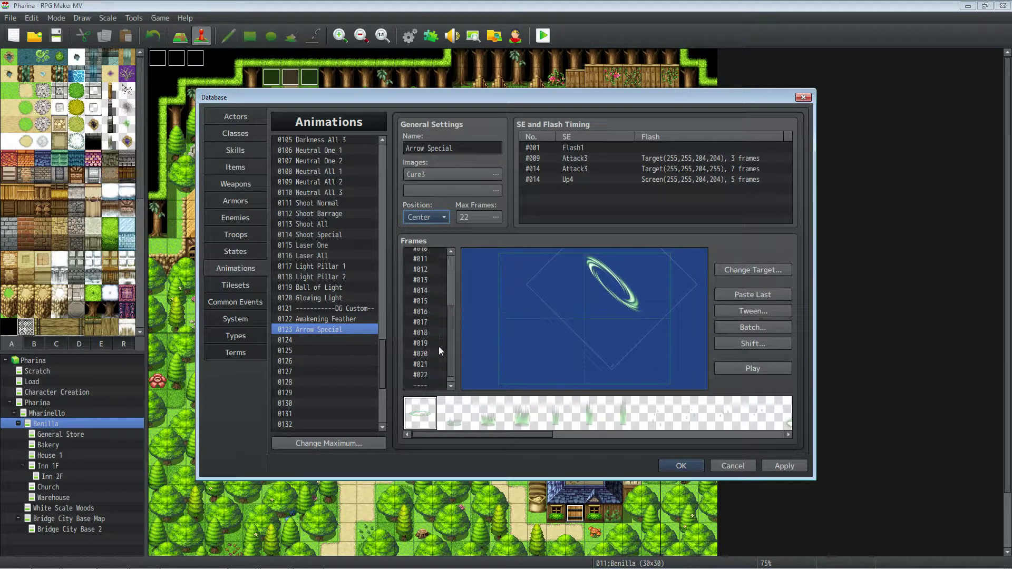
pyautogui.click(428, 374)
pyautogui.click(430, 364)
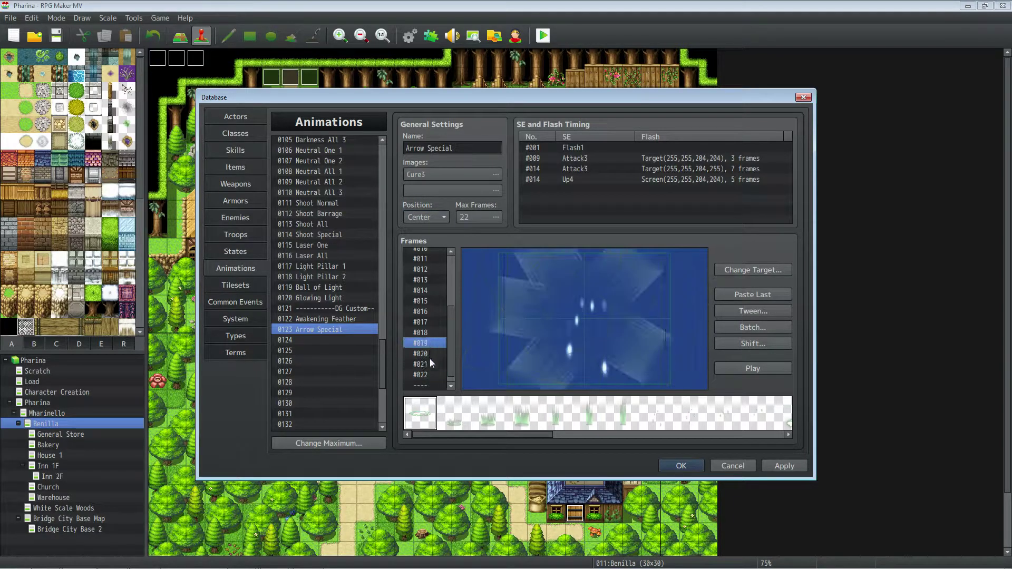
pyautogui.click(778, 369)
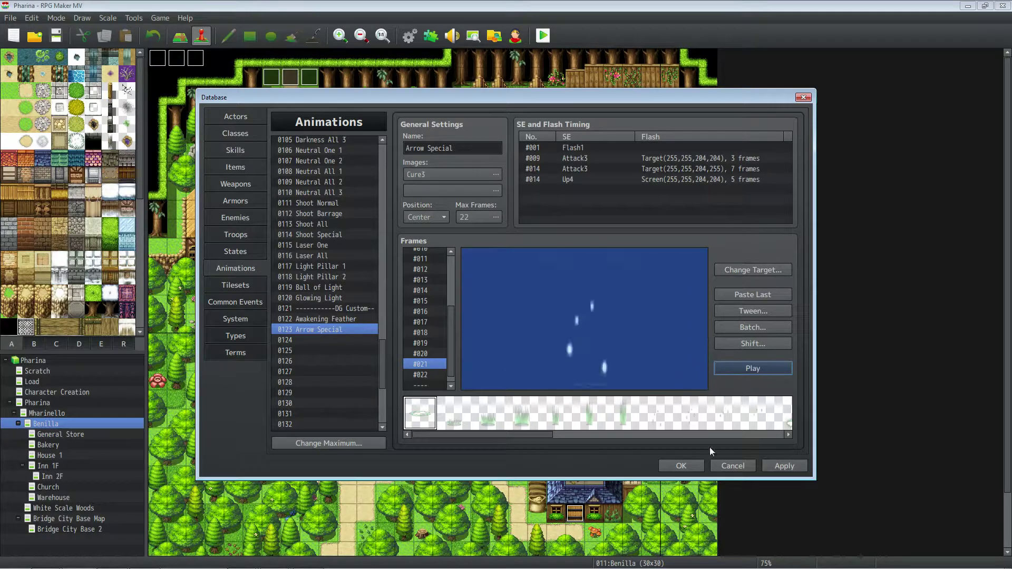
# - Rename animation 0123 to 'TP Potion' and apply
pyautogui.tripleClick(471, 148)
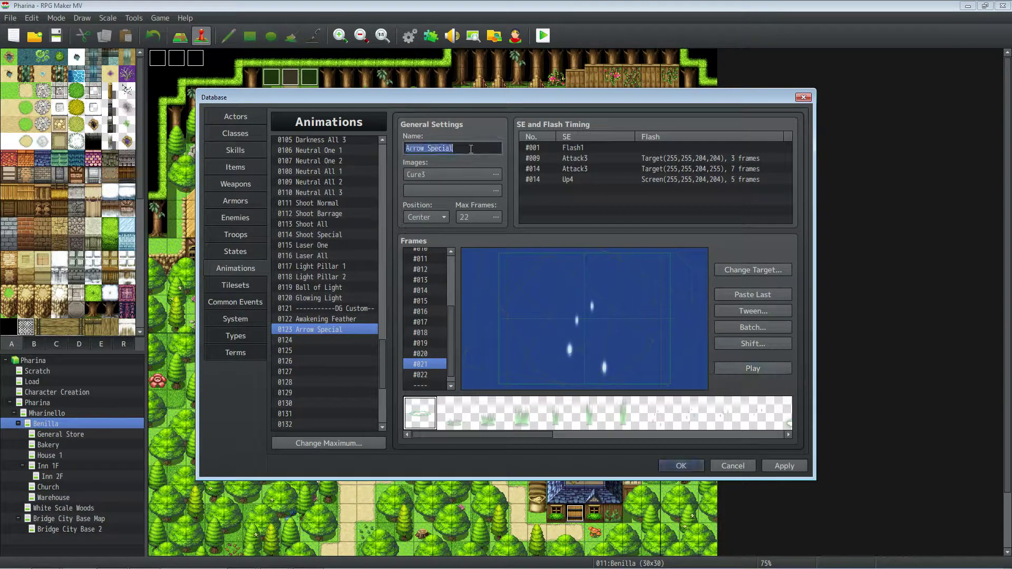
pyautogui.write('TP Potion')
pyautogui.click(783, 466)
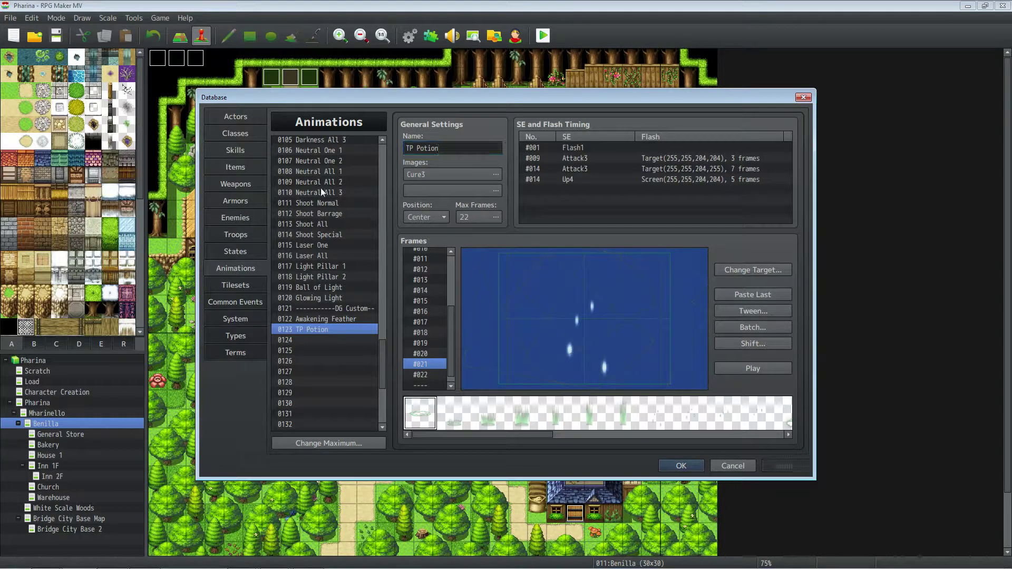
# - Set the TP Potion item's animation to TP Potion, then return to the Animations list
pyautogui.click(233, 169)
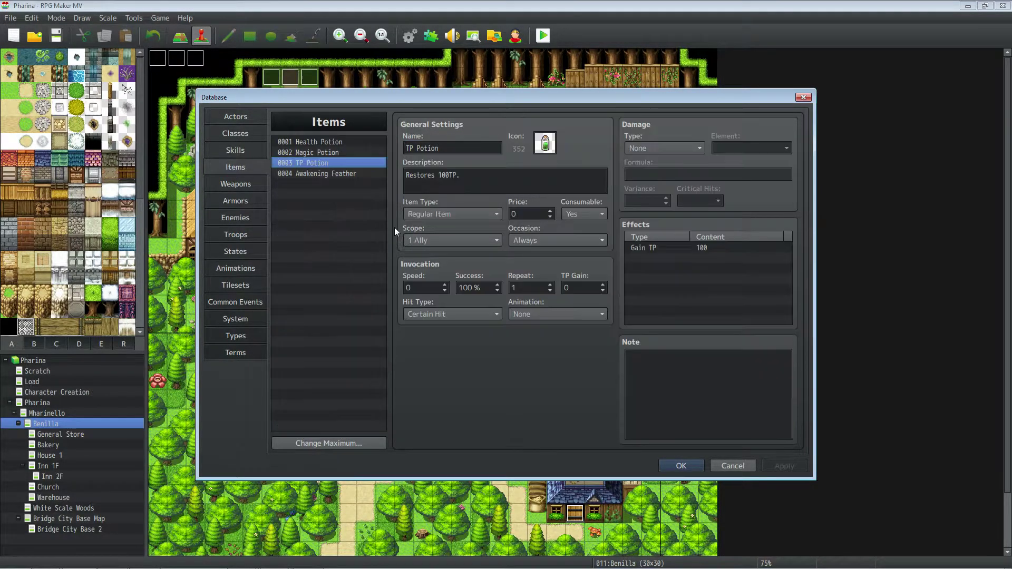
pyautogui.click(552, 309)
pyautogui.moveTo(605, 301); pyautogui.dragTo(600, 518)
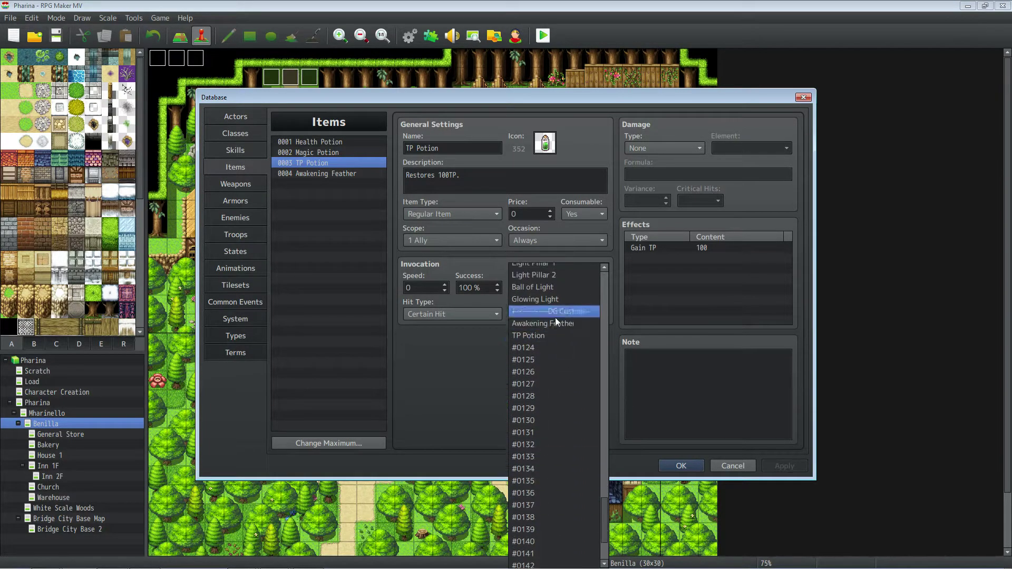
pyautogui.click(548, 335)
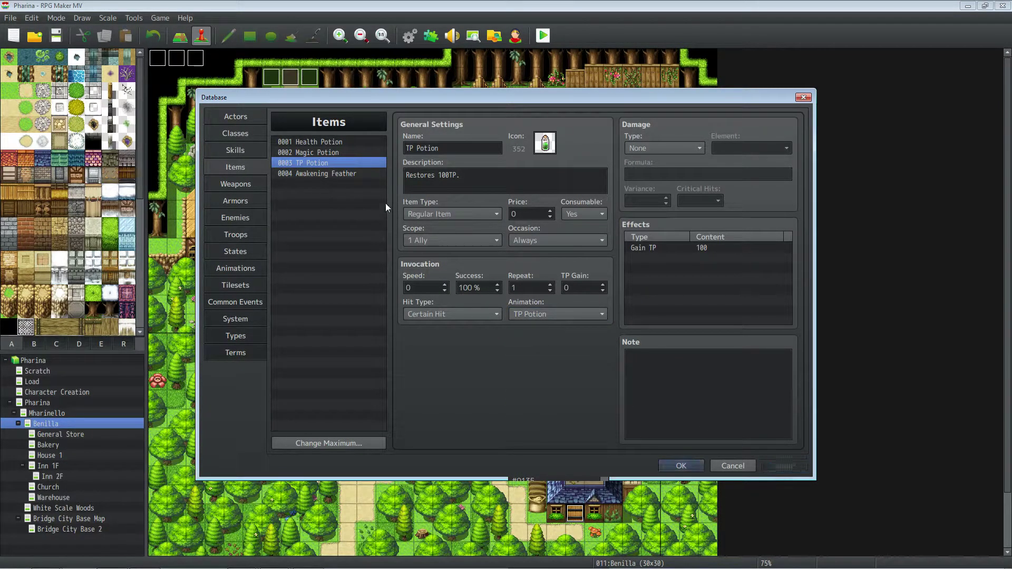
pyautogui.click(327, 153)
pyautogui.click(236, 269)
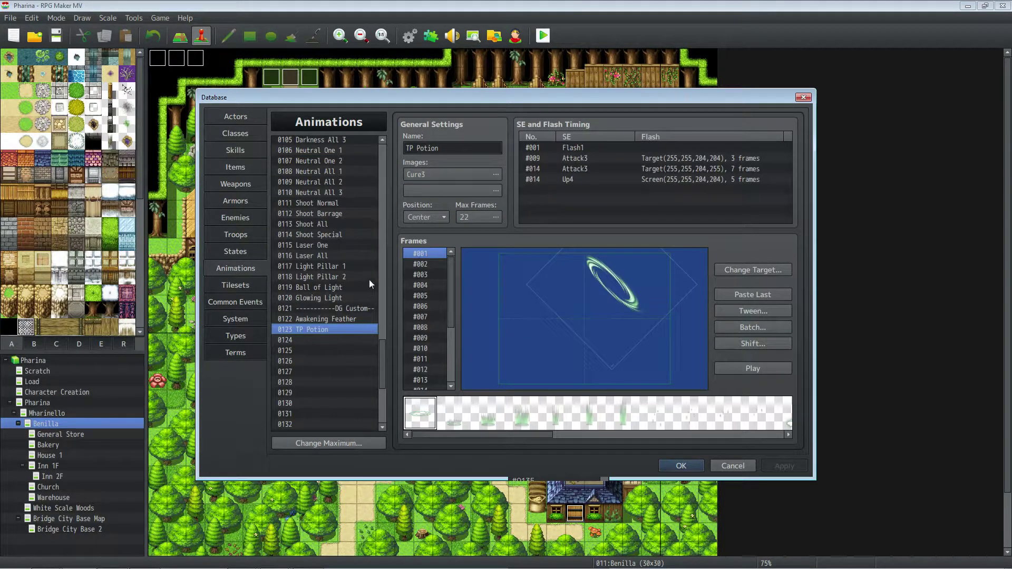
# - Browse Revive 2 and Cure All 2, then preview the Cure One 2 animation
pyautogui.moveTo(384, 346); pyautogui.dragTo(372, 226)
pyautogui.click(322, 221)
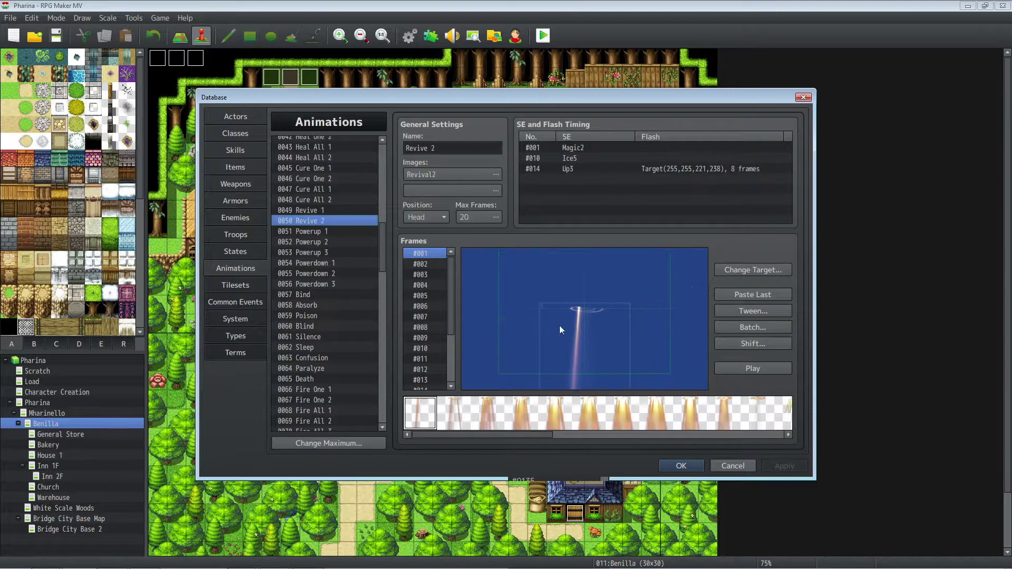
pyautogui.click(315, 201)
pyautogui.click(338, 179)
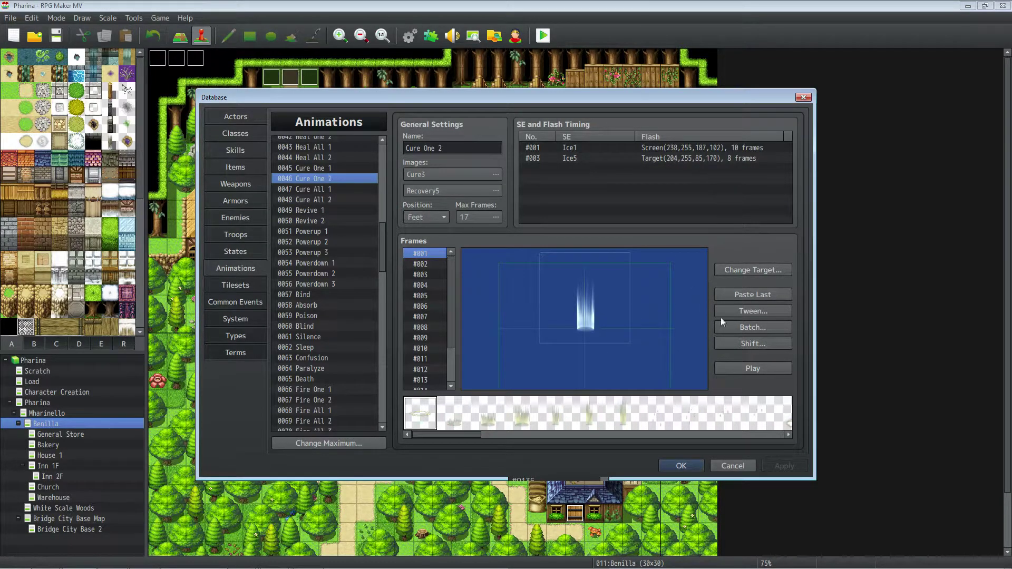
pyautogui.click(757, 368)
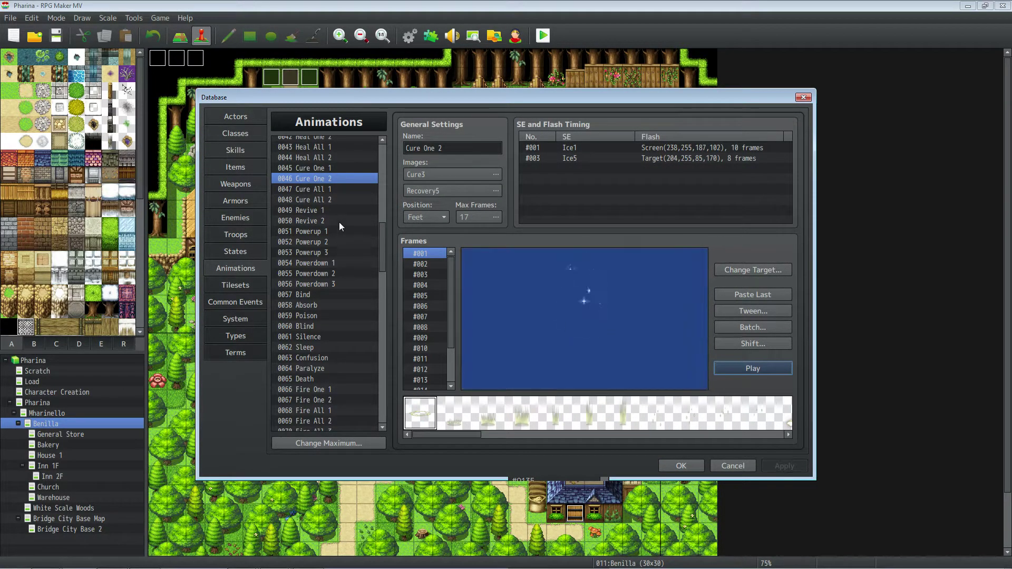
# - Copy Cure One 2 and paste it into empty slot 0124
pyautogui.rightClick(321, 179)
pyautogui.click(350, 189)
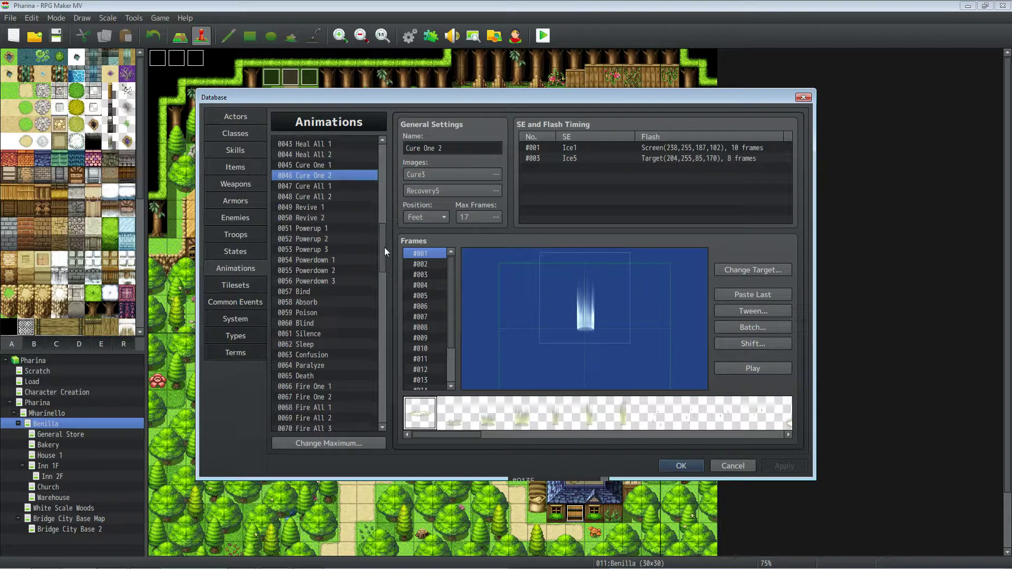
pyautogui.moveTo(384, 249); pyautogui.dragTo(383, 364)
pyautogui.rightClick(327, 268)
pyautogui.click(343, 282)
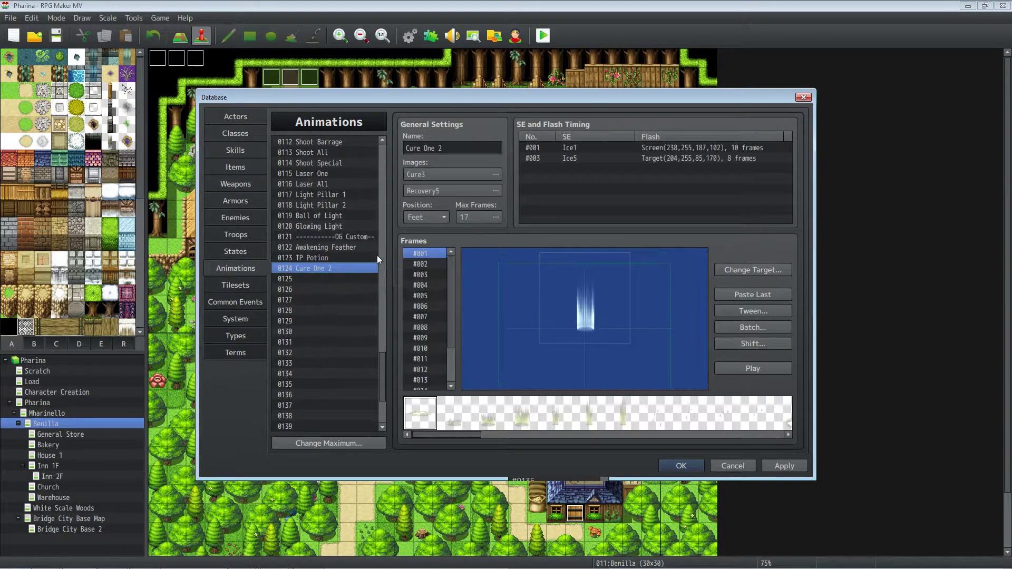
# - Set the first image to Cure2 with a pink hue and preview
pyautogui.doubleClick(450, 176)
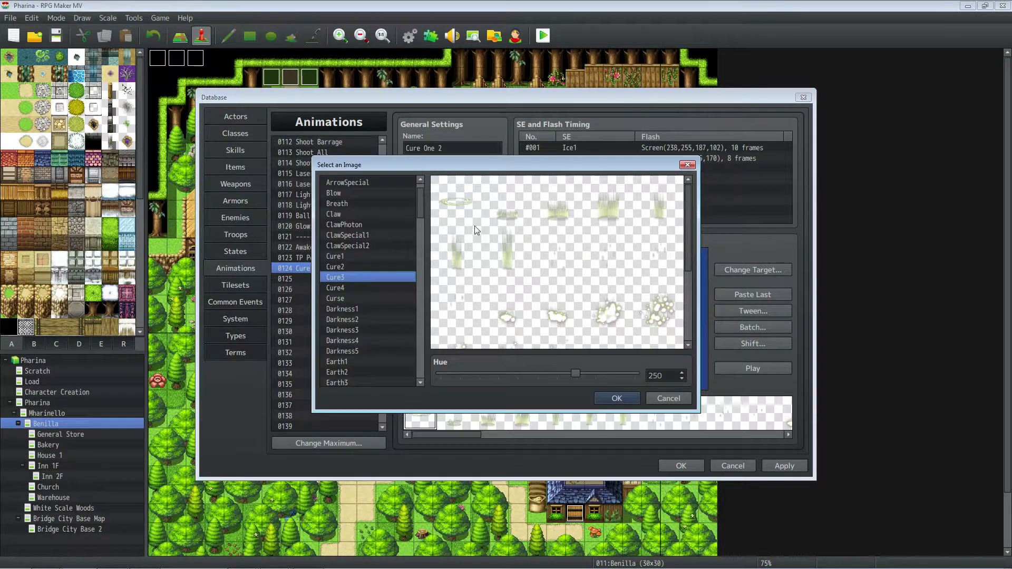
pyautogui.click(368, 267)
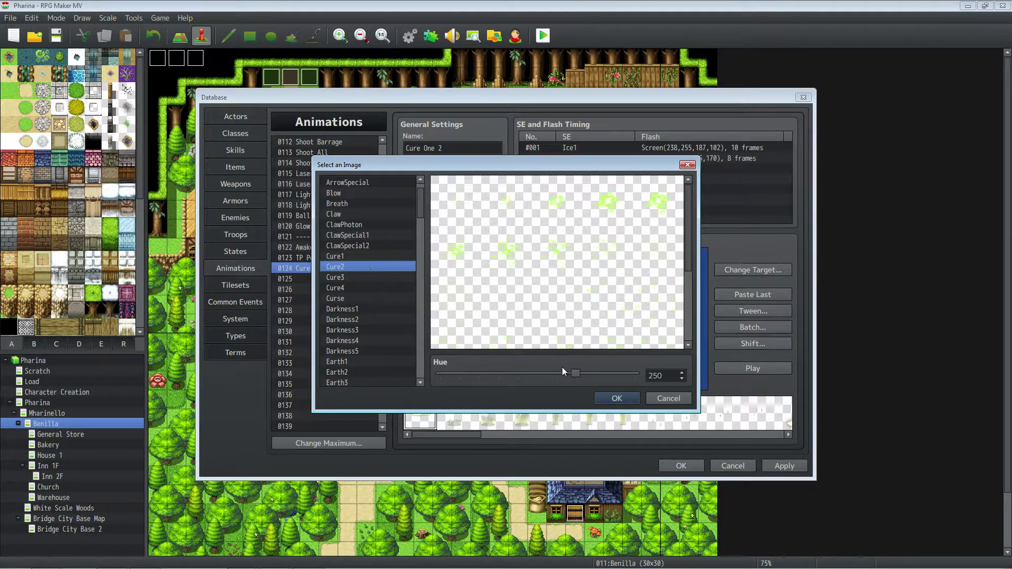
pyautogui.moveTo(564, 376); pyautogui.dragTo(536, 378)
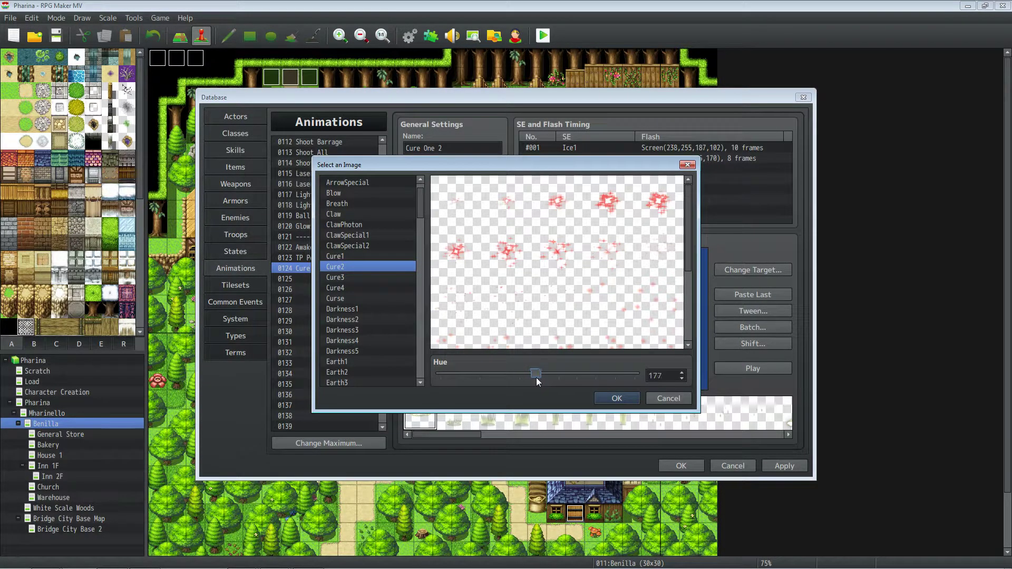
pyautogui.click(612, 398)
pyautogui.click(736, 368)
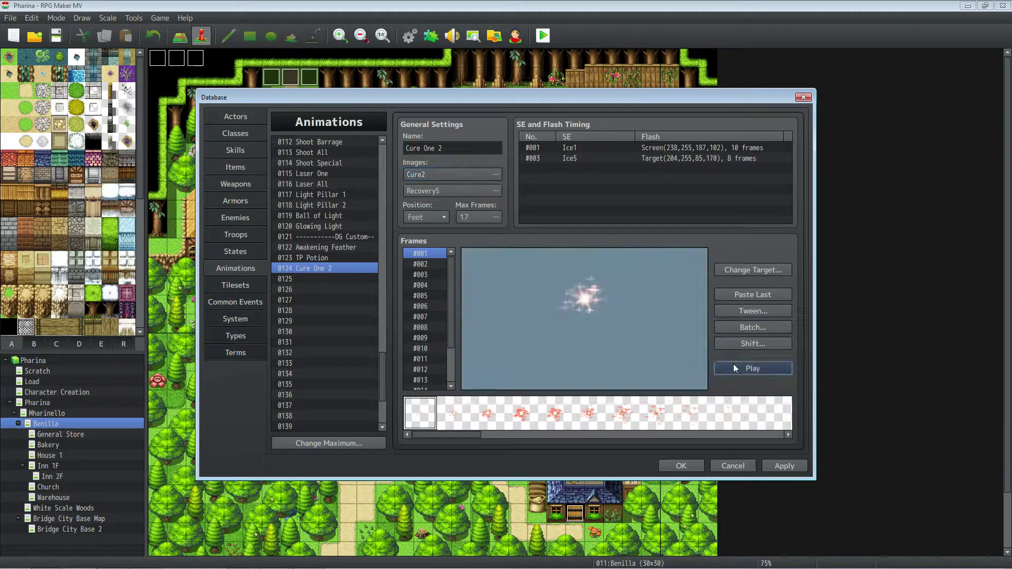
# - Set the second image to Recovery4 with a pink hue and preview both images
pyautogui.doubleClick(465, 192)
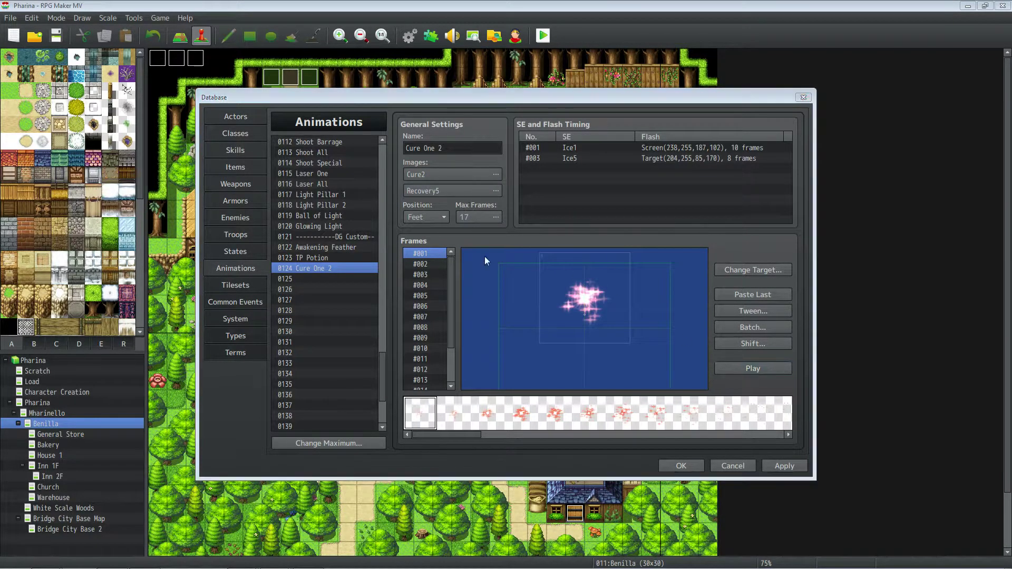
pyautogui.click(382, 305)
pyautogui.click(378, 273)
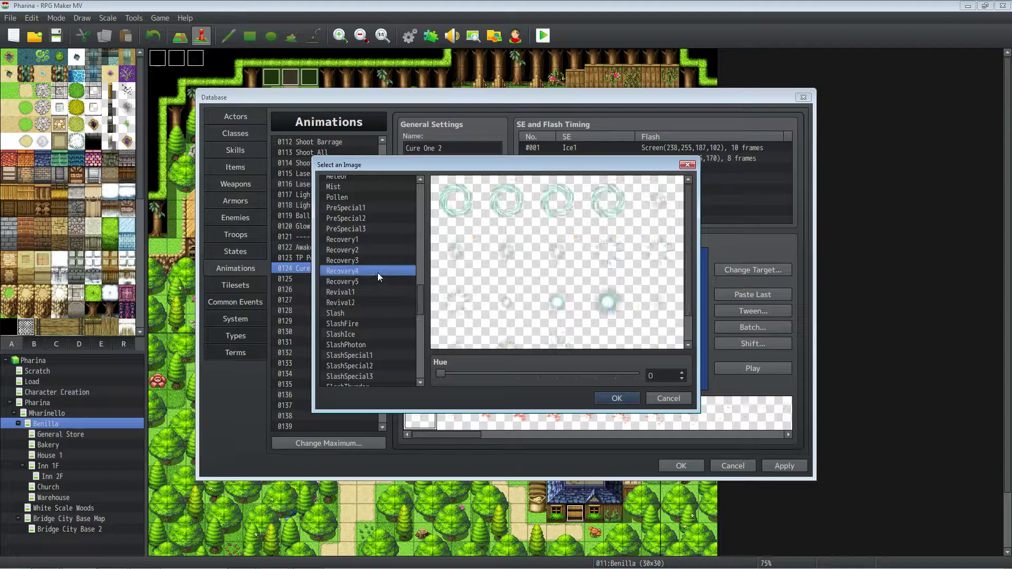
pyautogui.click(475, 373)
pyautogui.moveTo(481, 374); pyautogui.dragTo(527, 375)
pyautogui.click(615, 398)
pyautogui.click(728, 367)
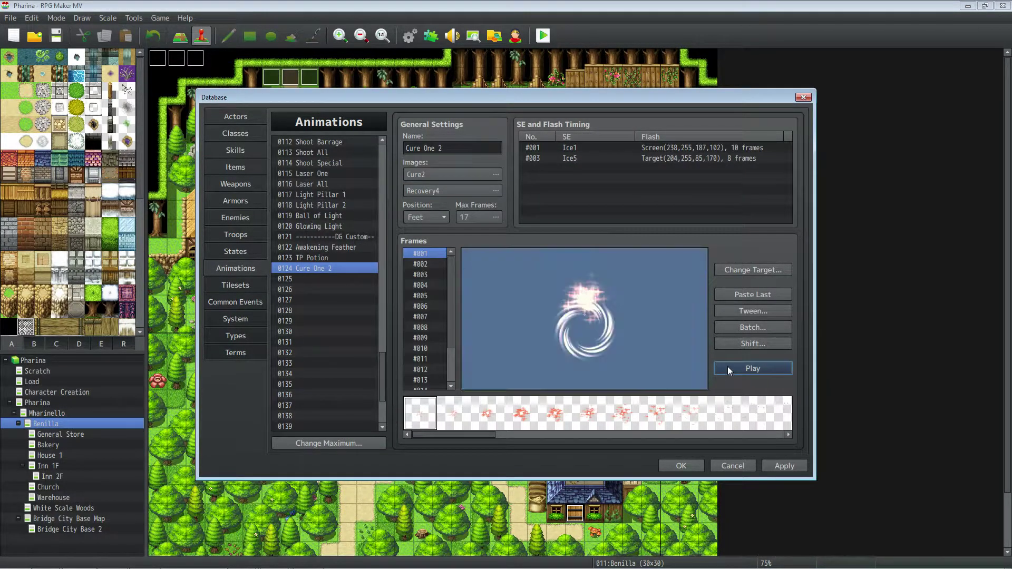
# - Give frame 1 the Ice1 sound with a screen flash of 238,153,187,136
pyautogui.doubleClick(571, 147)
pyautogui.click(702, 129)
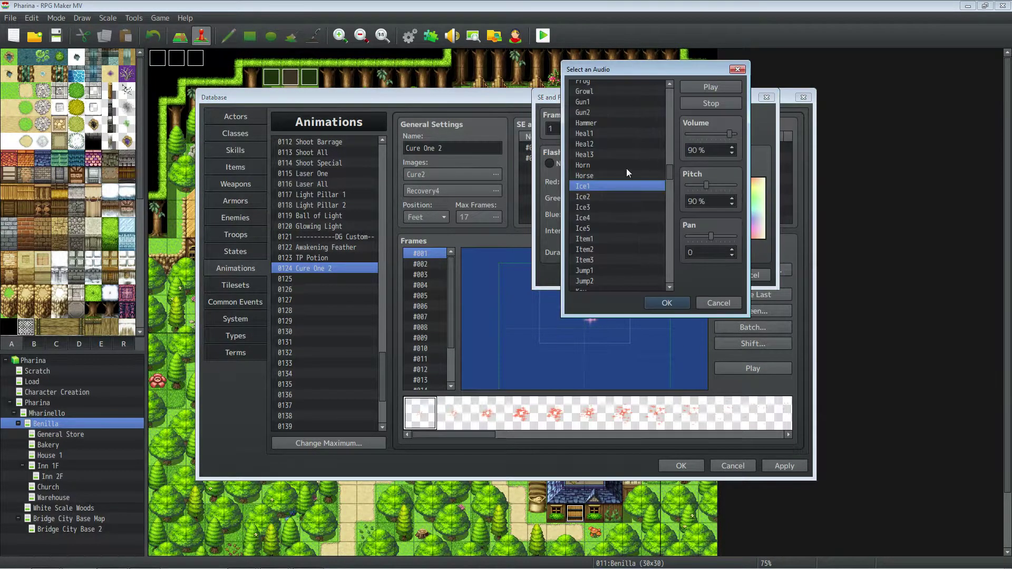
pyautogui.click(680, 302)
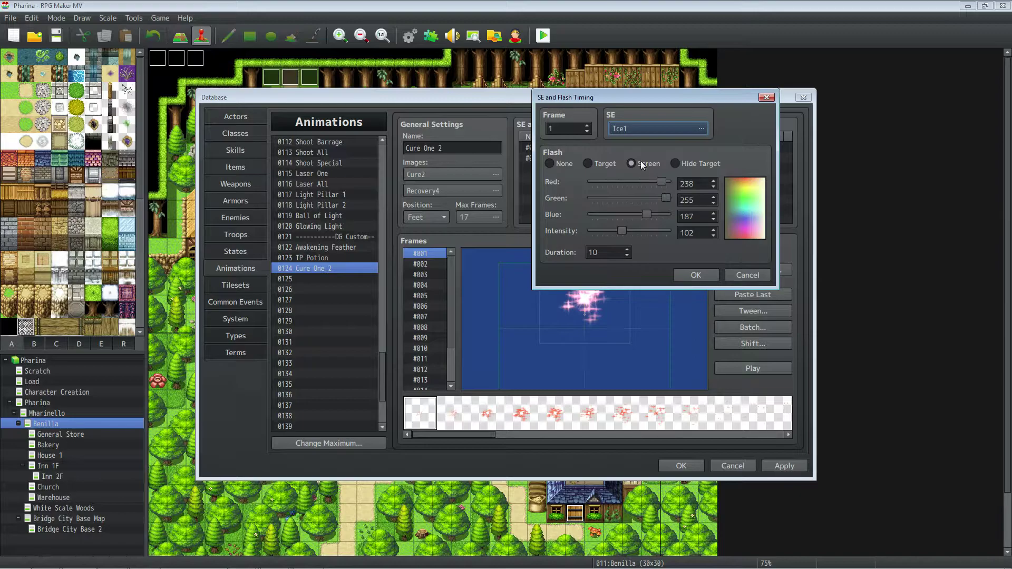
pyautogui.moveTo(663, 195); pyautogui.dragTo(637, 198)
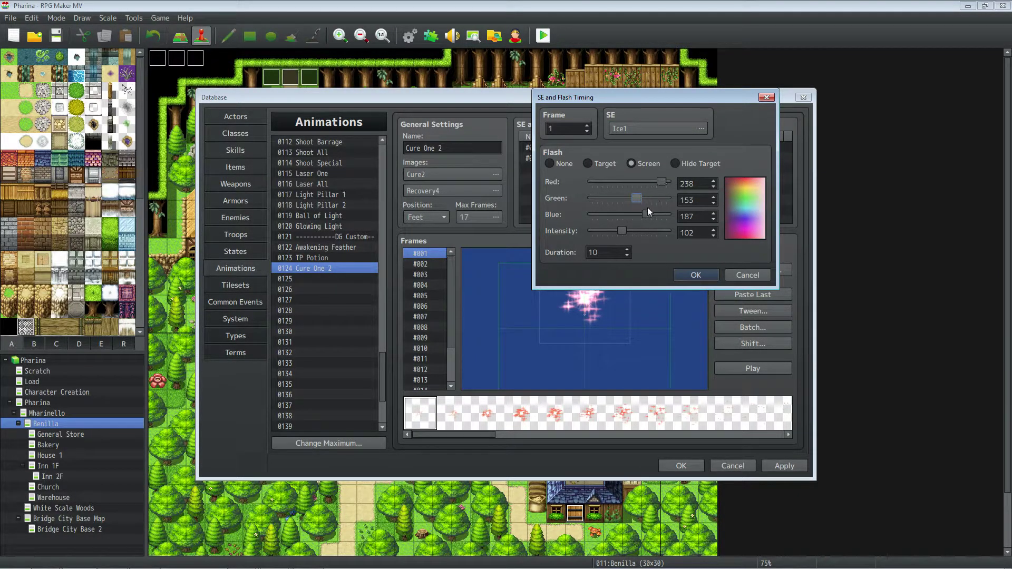
pyautogui.moveTo(625, 232); pyautogui.dragTo(634, 231)
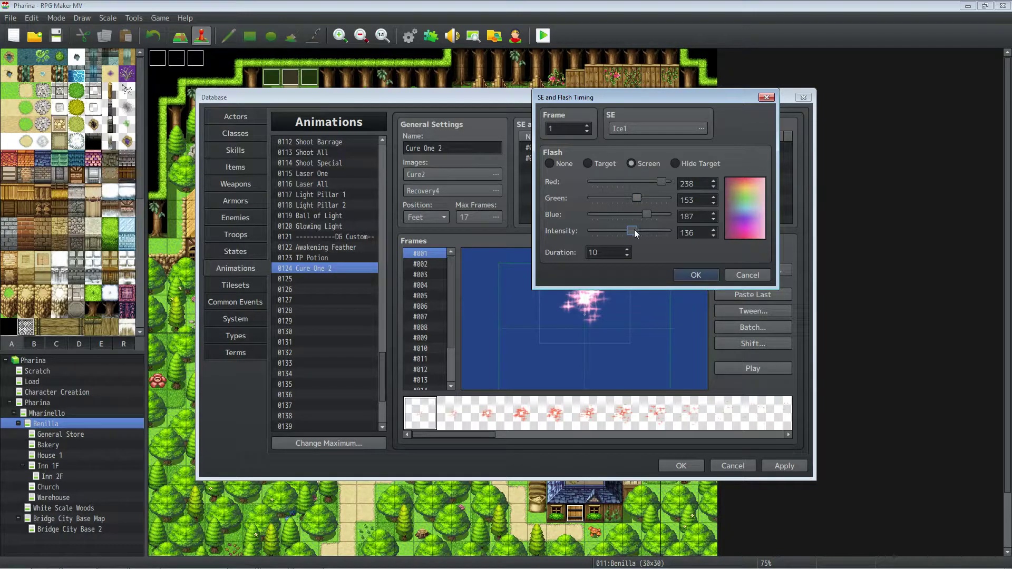
pyautogui.click(703, 276)
# - Change the frame 3 sound cue to Item2, after trying Item3
pyautogui.click(591, 159)
pyautogui.doubleClick(592, 160)
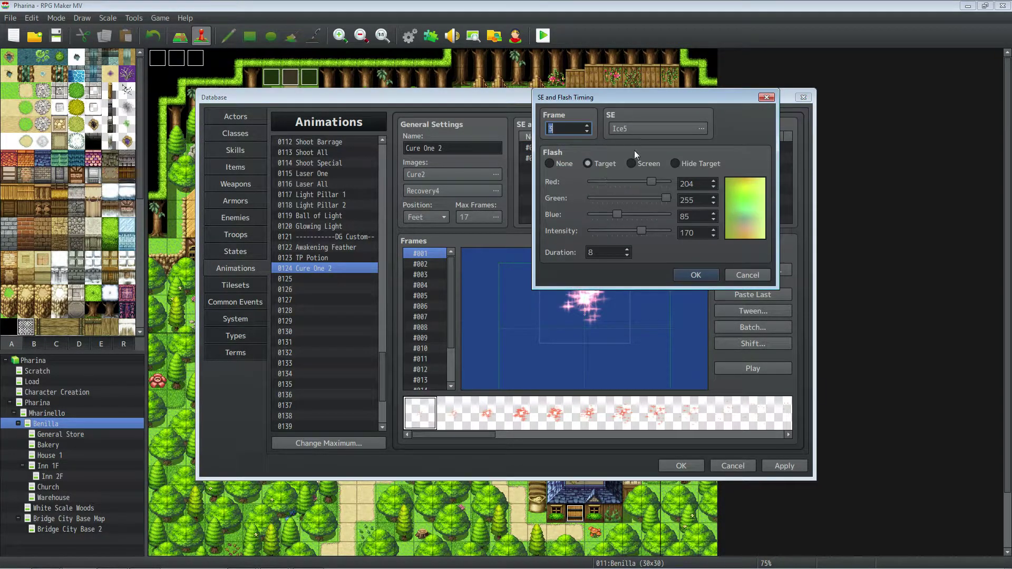
pyautogui.click(706, 131)
pyautogui.click(612, 217)
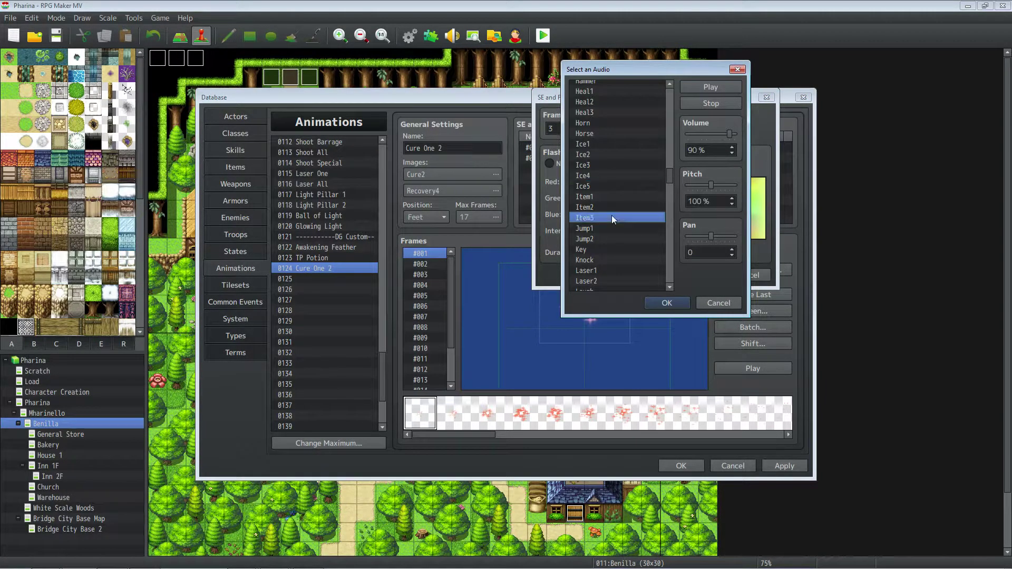
pyautogui.click(612, 208)
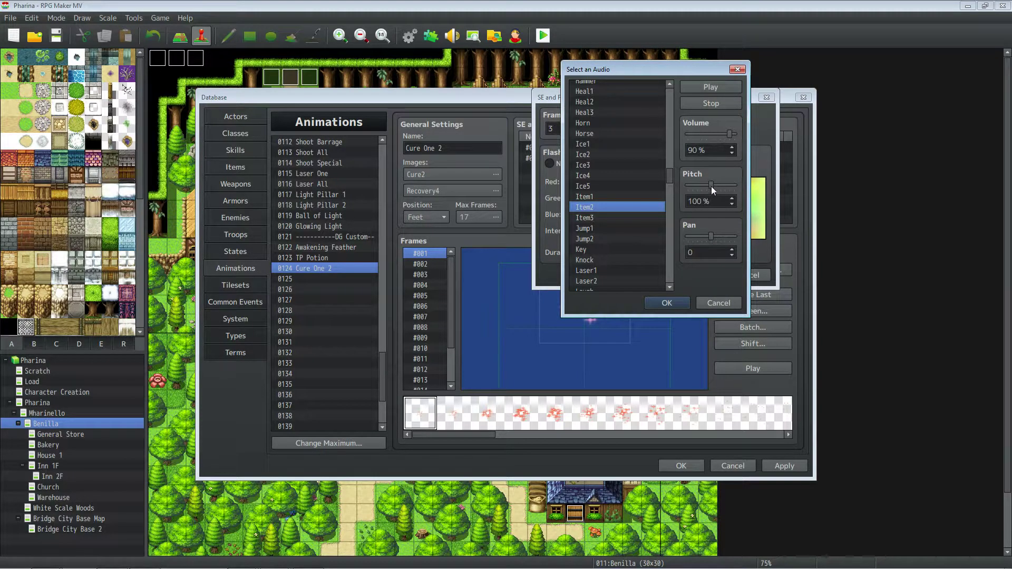
pyautogui.click(684, 302)
pyautogui.click(701, 277)
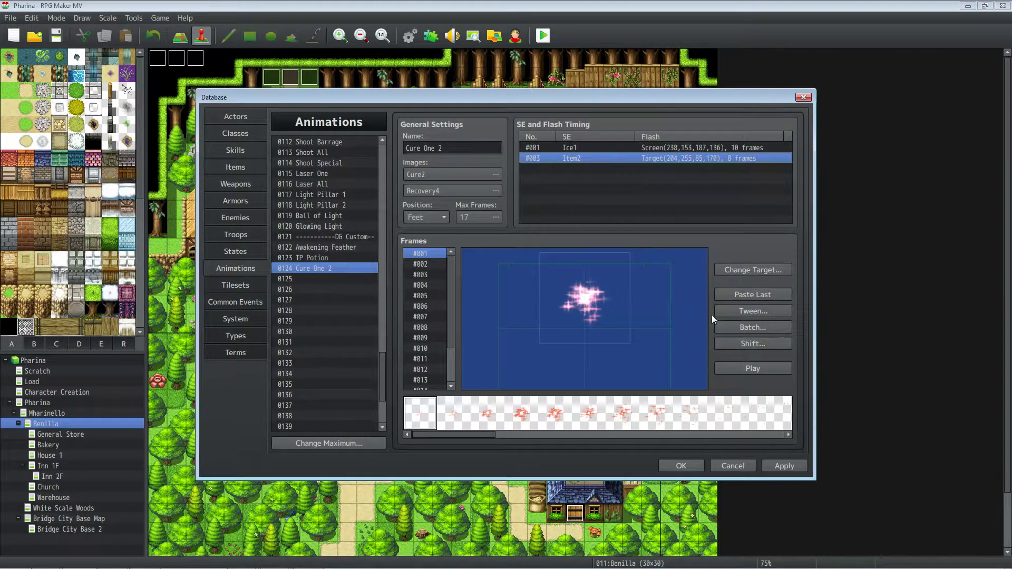
# - Set frame 3's target flash to 204,187,102,170 and preview the animation
pyautogui.doubleClick(598, 159)
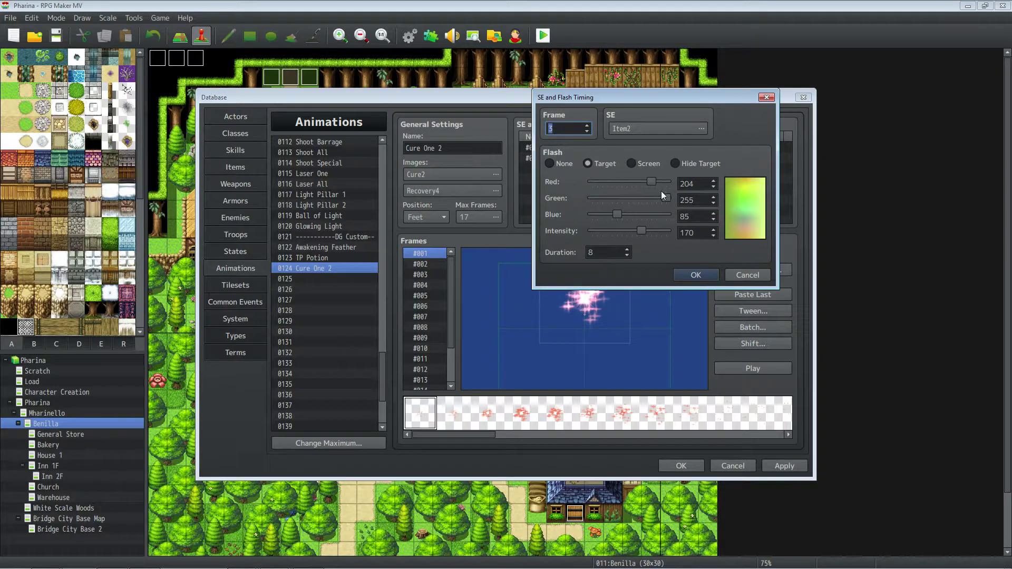
pyautogui.moveTo(666, 198); pyautogui.dragTo(646, 197)
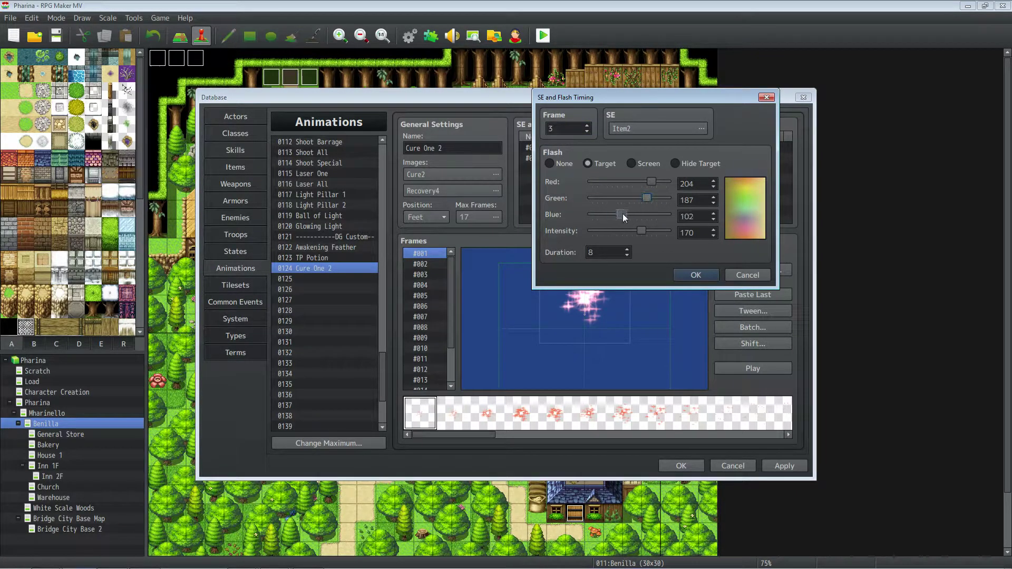
pyautogui.click(689, 276)
pyautogui.click(757, 372)
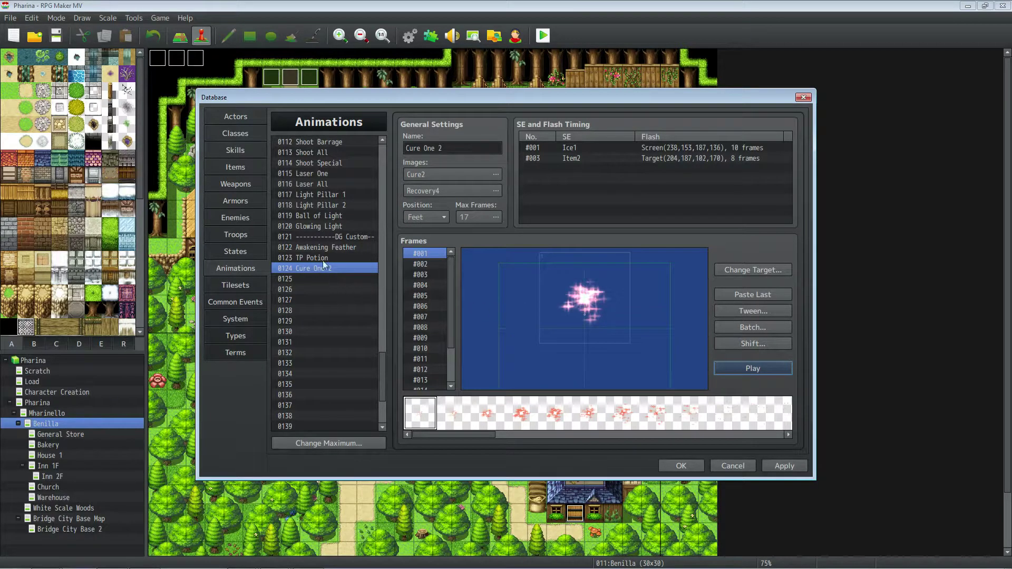
# - Rename animation 0124 to 'HP Potion' and apply
pyautogui.tripleClick(446, 147)
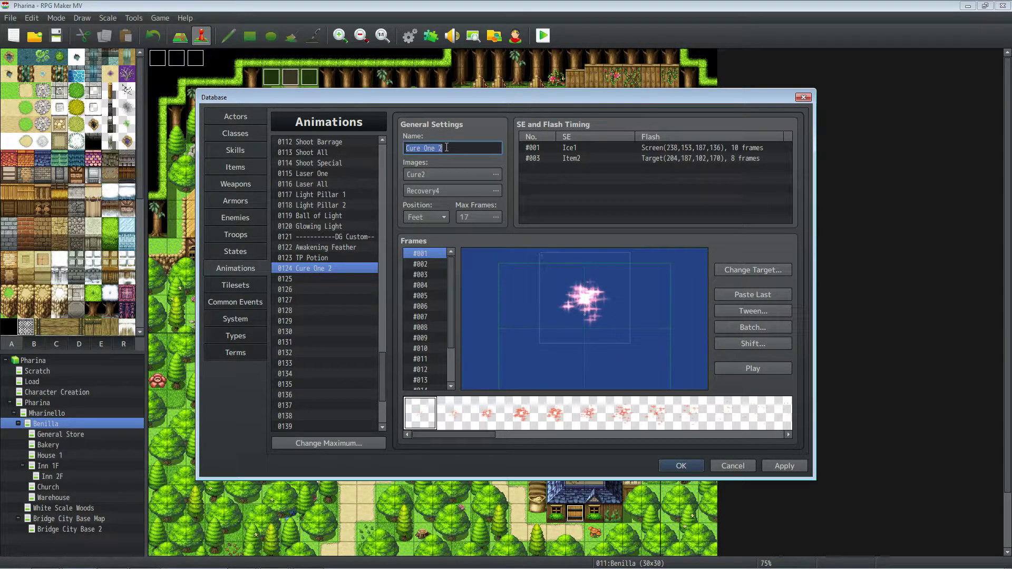
pyautogui.write('HP')
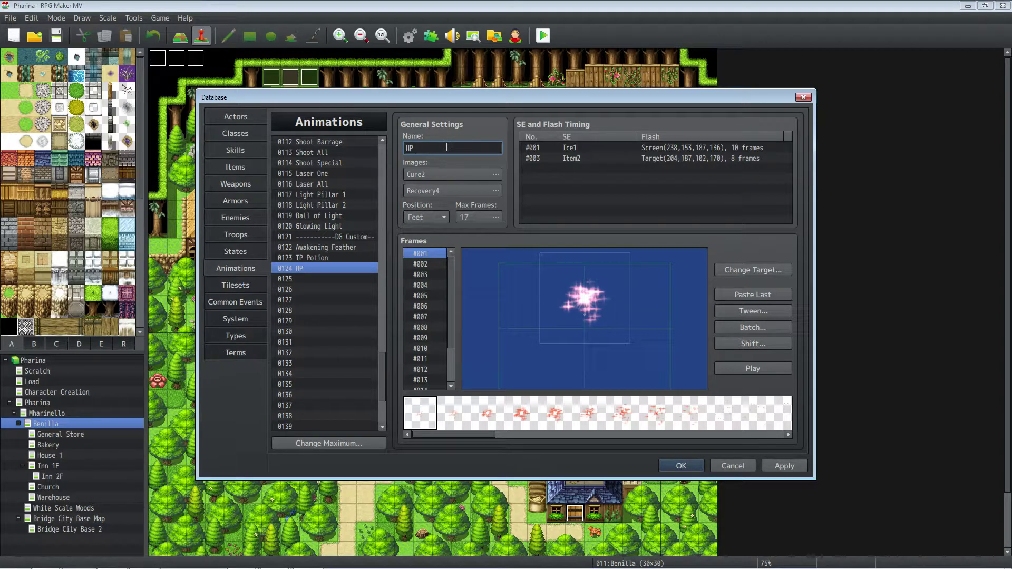
pyautogui.write(' Potion')
pyautogui.click(784, 466)
# - Check the Health Potion item, then change the animation name to 'Health Potion'
pyautogui.click(237, 166)
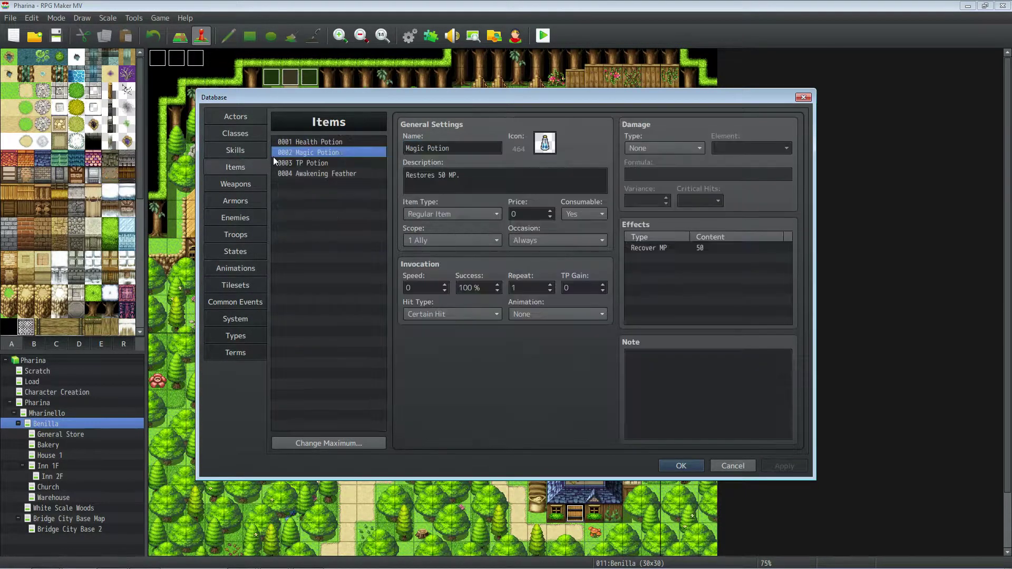
pyautogui.click(337, 142)
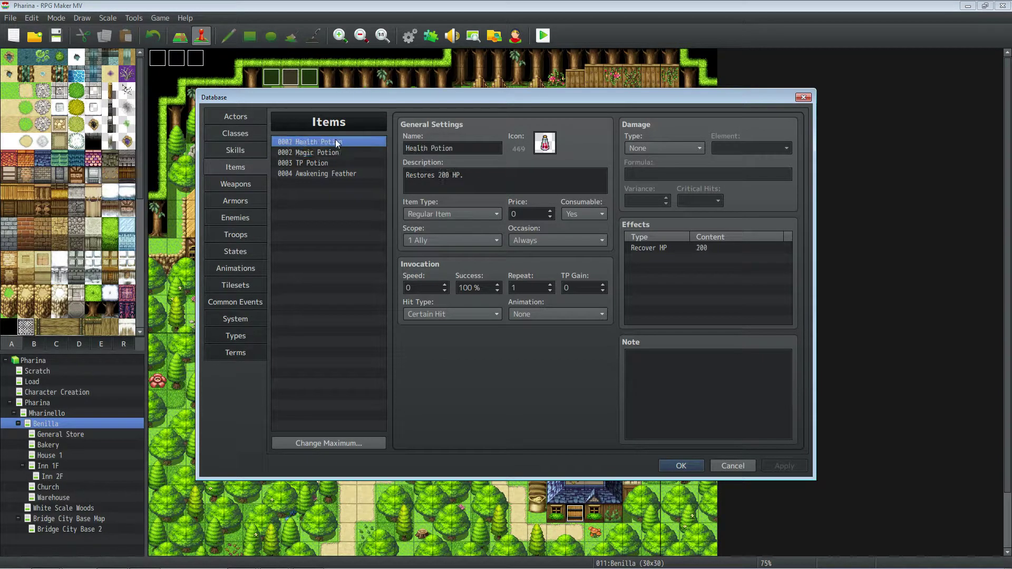
pyautogui.click(245, 270)
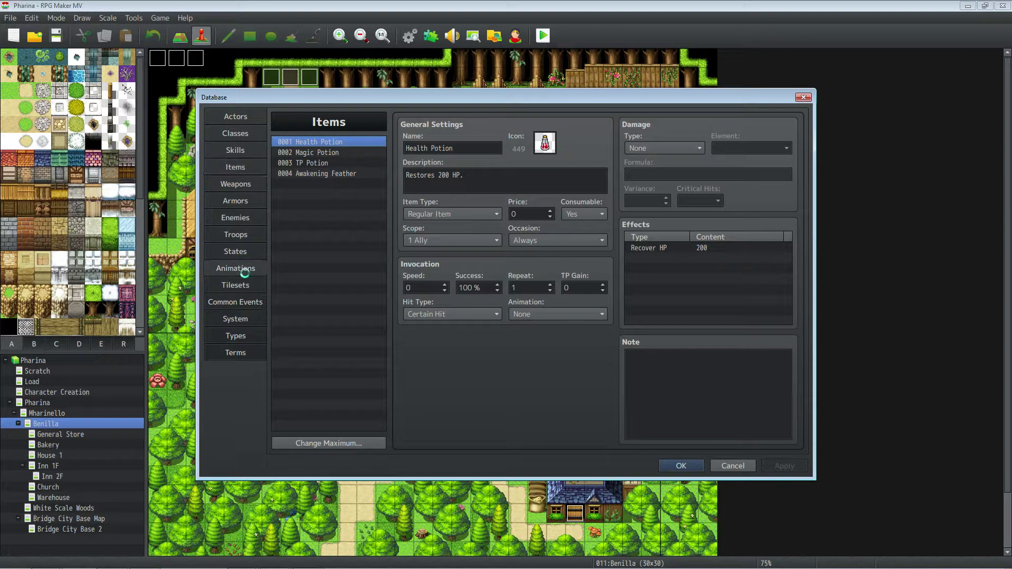
pyautogui.moveTo(405, 152); pyautogui.dragTo(410, 151)
pyautogui.write('Health Potion')
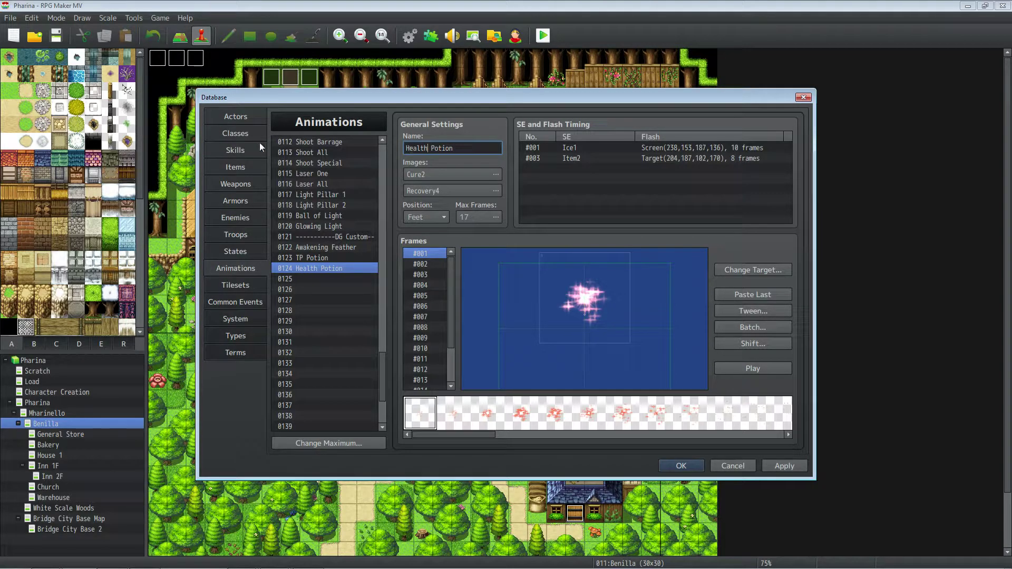
# - Set the Health Potion item's animation to Health Potion and apply
pyautogui.click(235, 168)
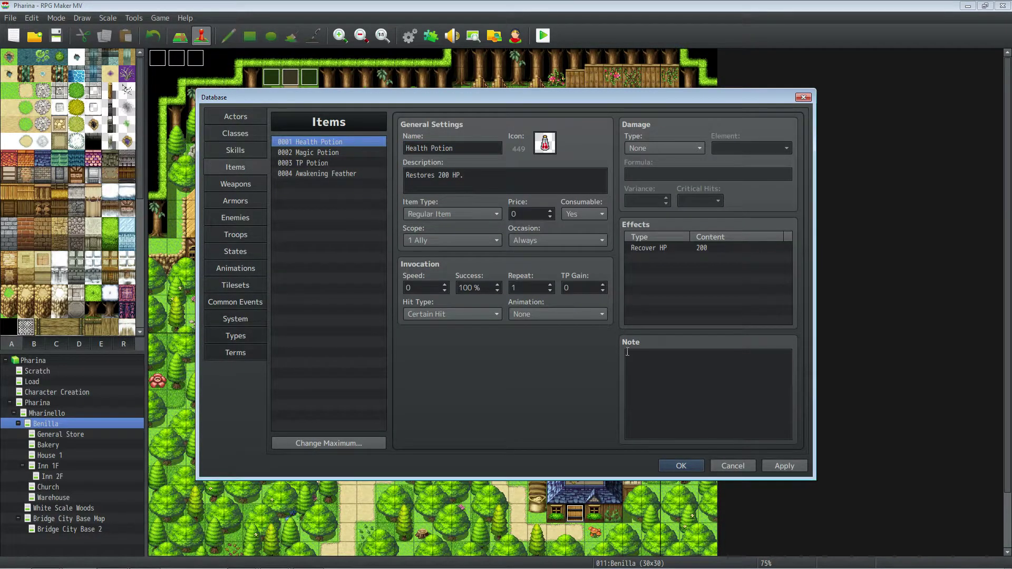
pyautogui.click(559, 314)
pyautogui.scroll(-3, 605, 327)
pyautogui.moveTo(606, 328); pyautogui.dragTo(599, 514)
pyautogui.click(551, 483)
pyautogui.click(793, 467)
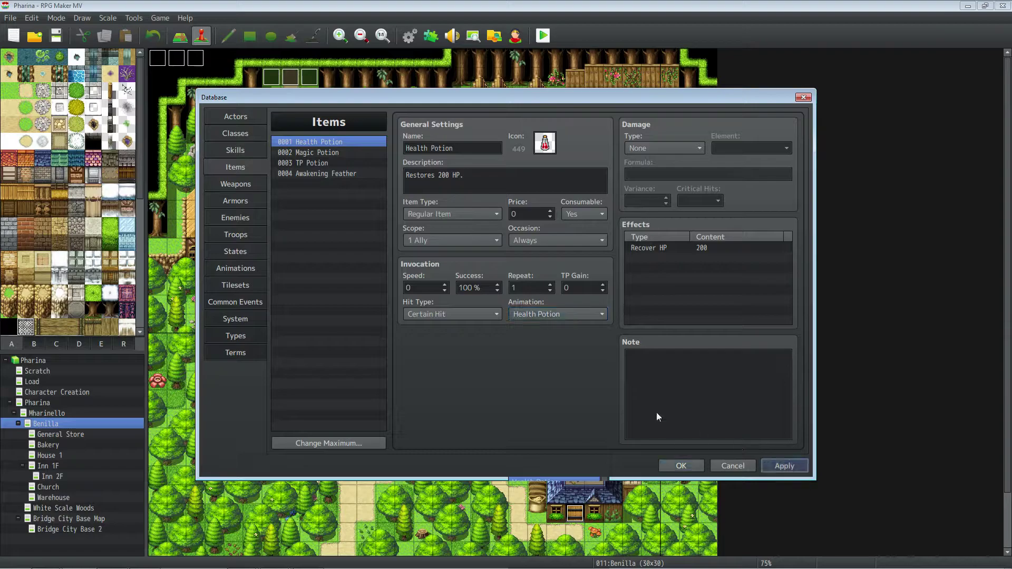
# - Copy the Health Potion animation, then browse up and preview Powerup 3
pyautogui.click(235, 268)
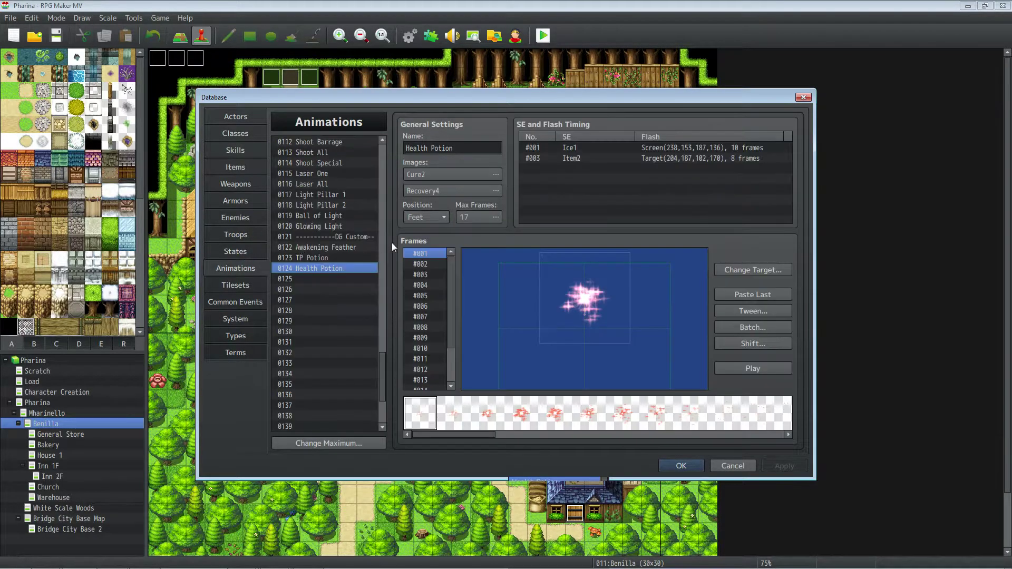
pyautogui.rightClick(309, 270)
pyautogui.click(319, 277)
pyautogui.scroll(10, 368, 220)
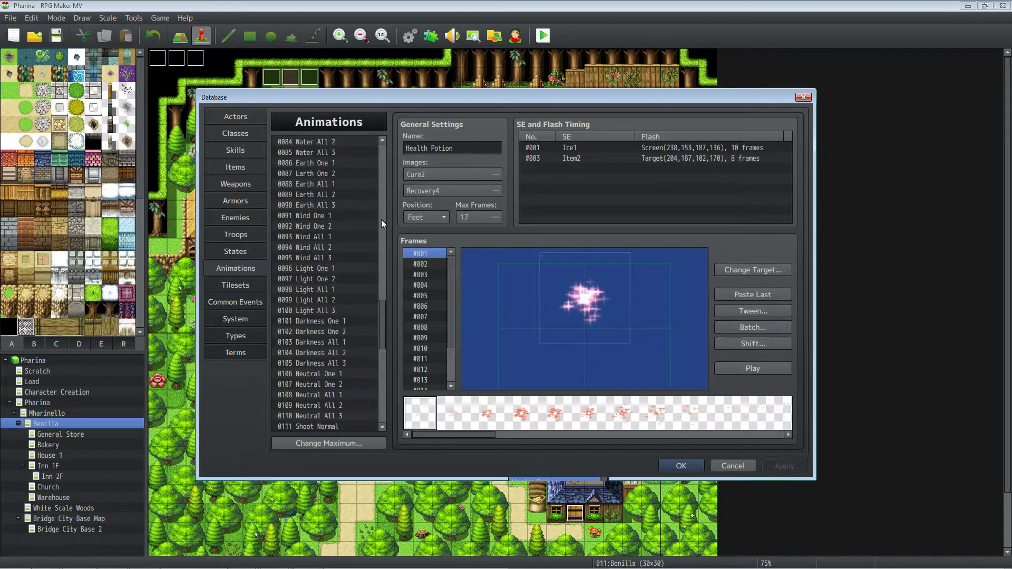
pyautogui.scroll(10, 326, 198)
pyautogui.click(326, 198)
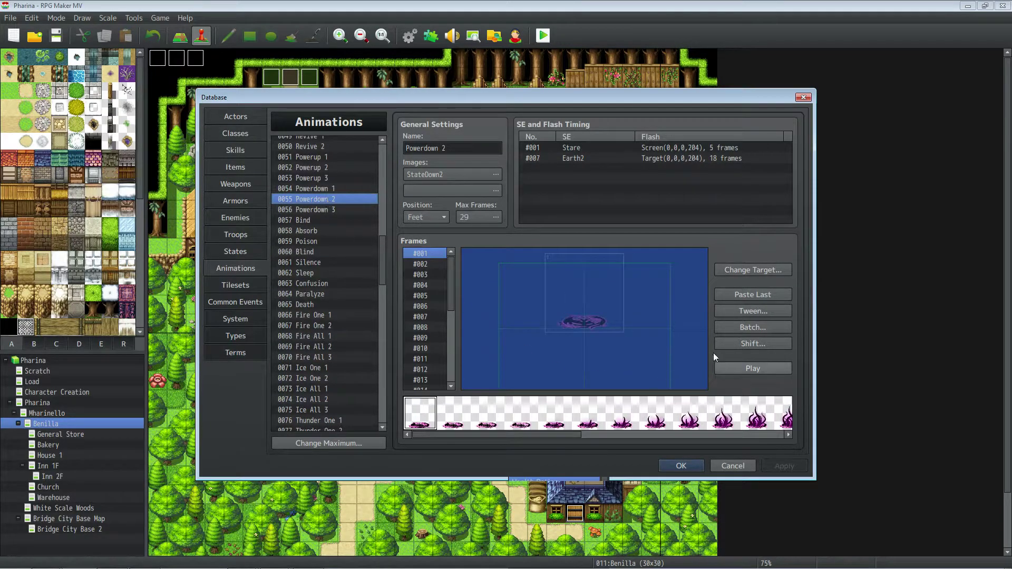
pyautogui.click(293, 178)
pyautogui.click(737, 365)
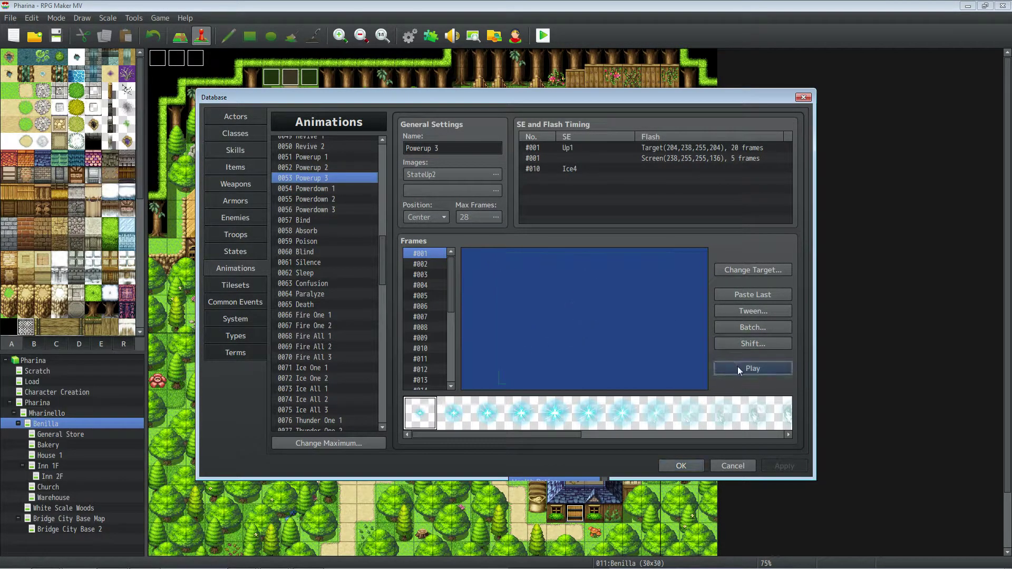
# - Preview the Powerup 2 stock animation and look at Powerup 1
pyautogui.click(315, 167)
pyautogui.rightClick(305, 174)
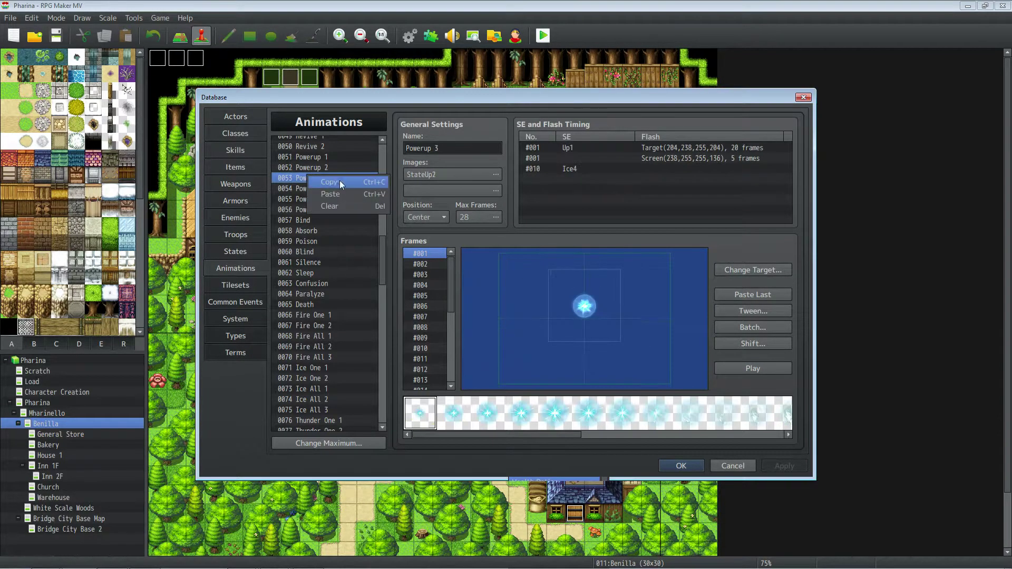
pyautogui.click(333, 167)
pyautogui.click(718, 367)
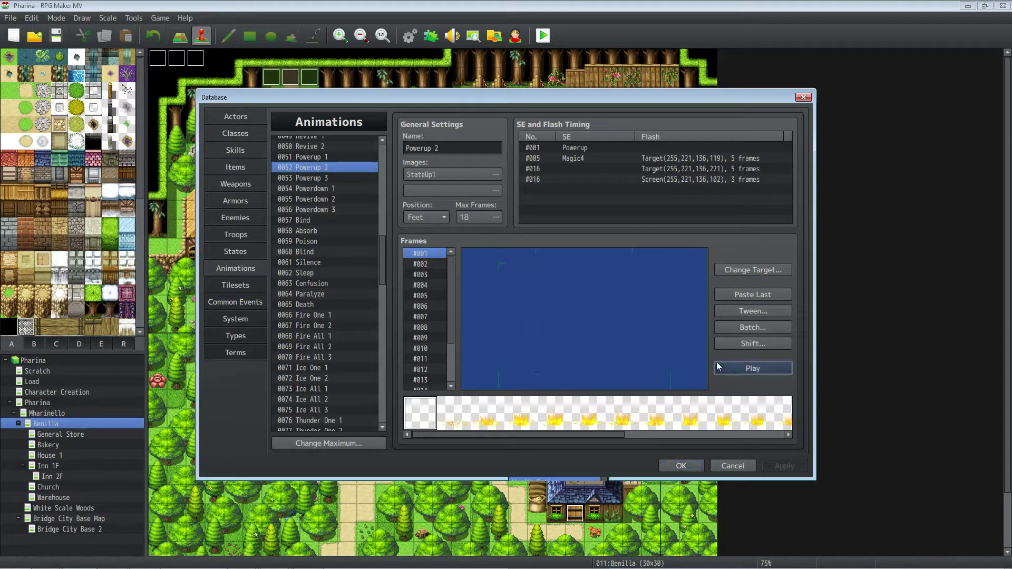
pyautogui.click(318, 159)
# - Preview Revive 1, copy it, and scroll down to empty slot 0125
pyautogui.scroll(3, 325, 157)
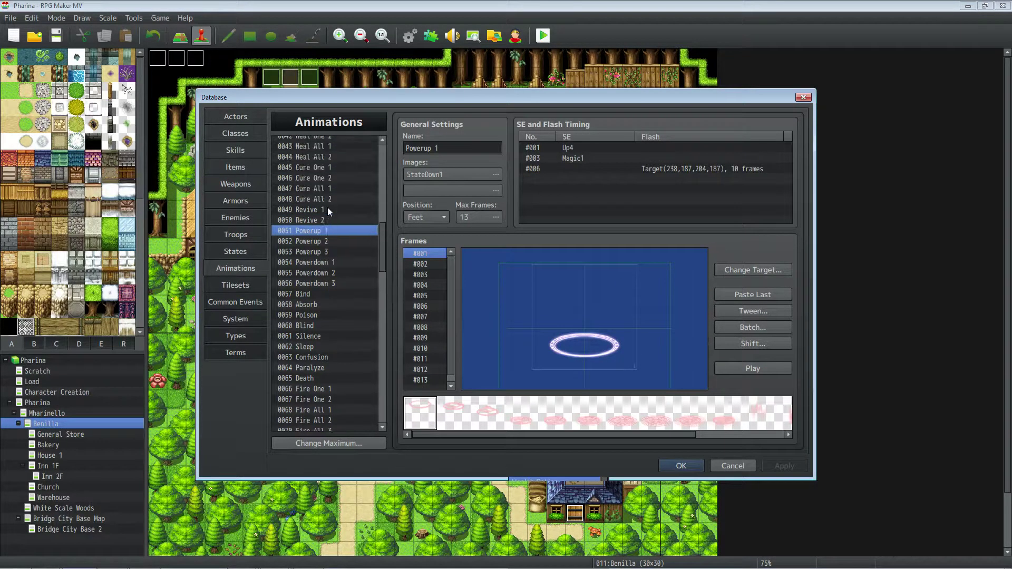
pyautogui.click(349, 219)
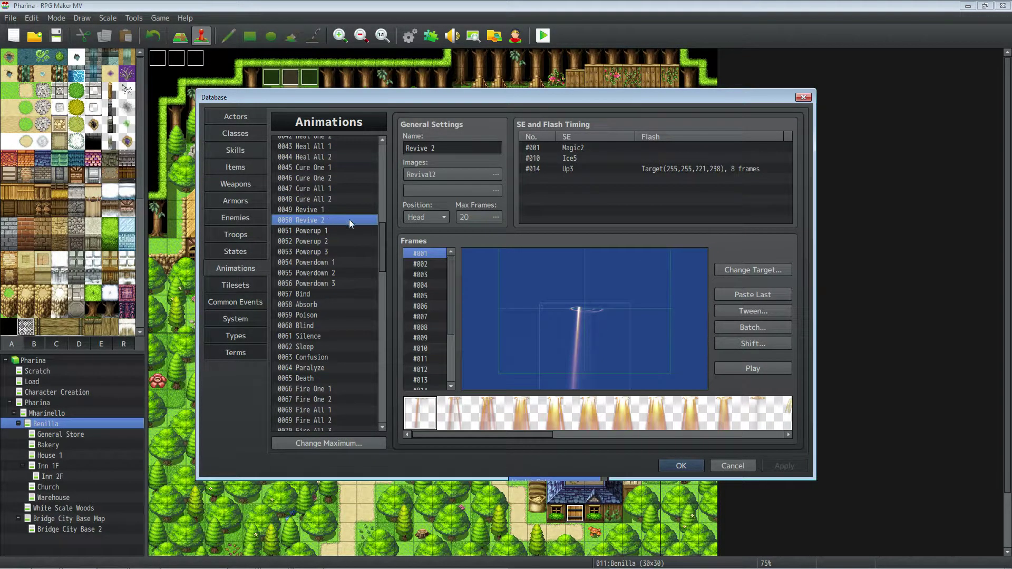
pyautogui.click(318, 209)
pyautogui.click(745, 366)
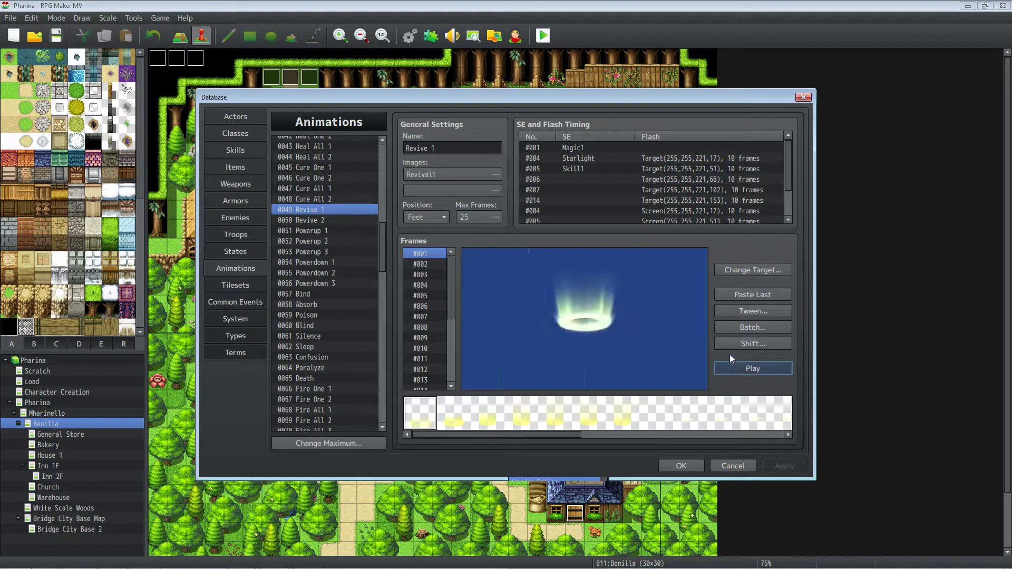
pyautogui.rightClick(321, 208)
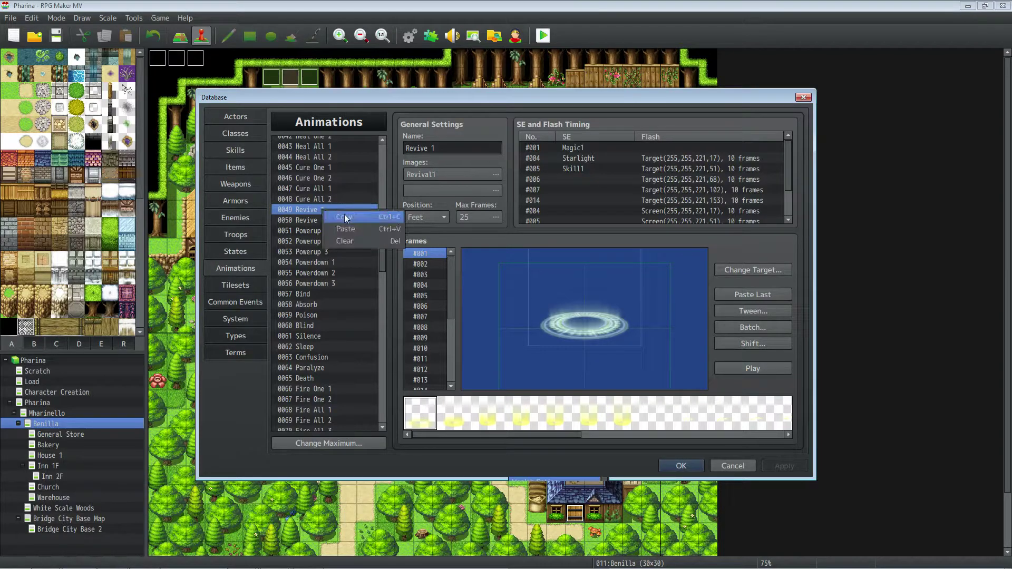
pyautogui.click(381, 257)
pyautogui.moveTo(381, 257); pyautogui.dragTo(382, 370)
# - Paste Revive 1 into slot 0125 and tint its Recovery3 image pink (hue 288)
pyautogui.click(324, 312)
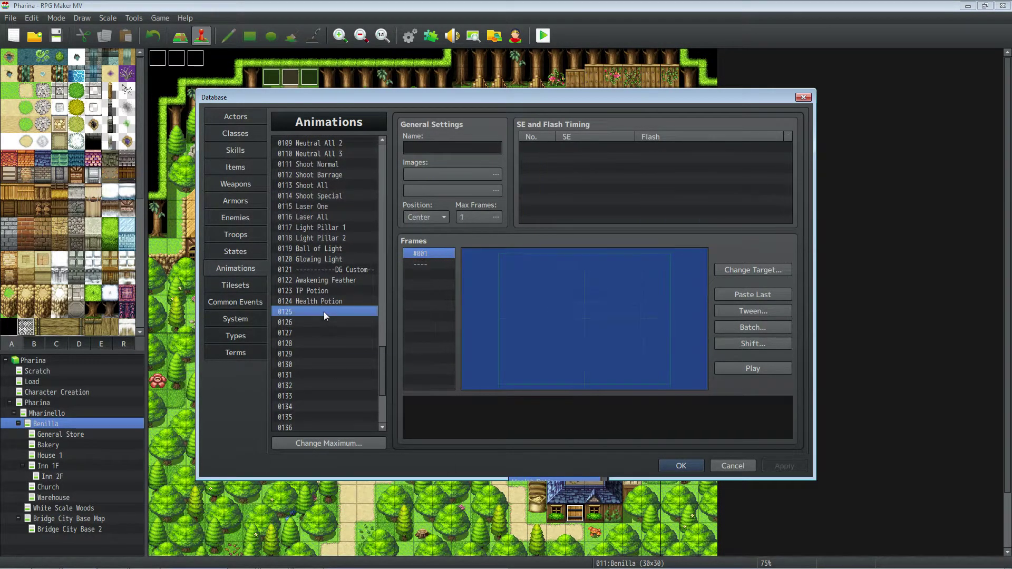
pyautogui.rightClick(324, 312)
pyautogui.click(346, 337)
pyautogui.click(475, 174)
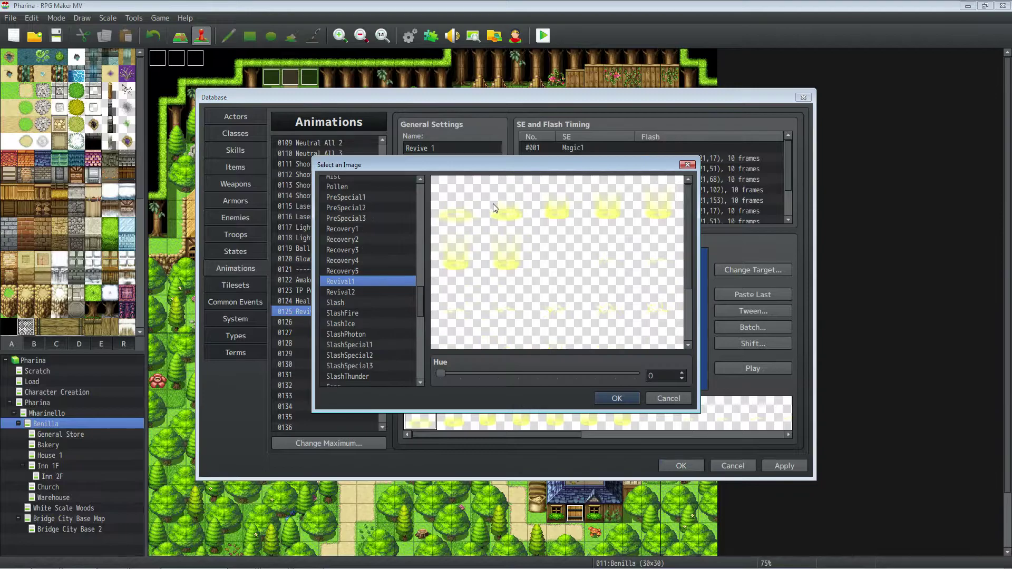
pyautogui.press('Up')
pyautogui.press('Up')
pyautogui.press('Up')
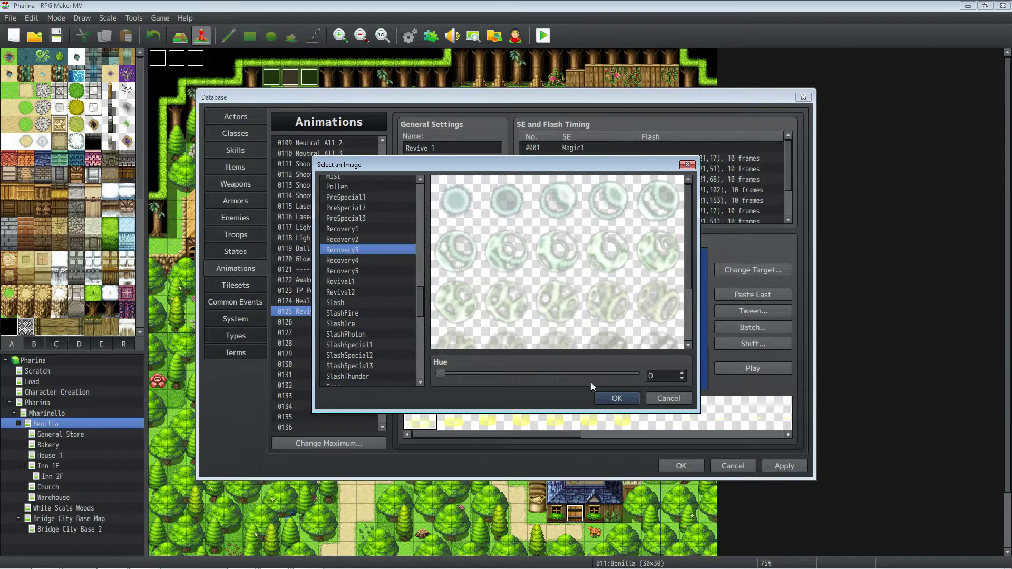
pyautogui.moveTo(440, 374); pyautogui.dragTo(596, 369)
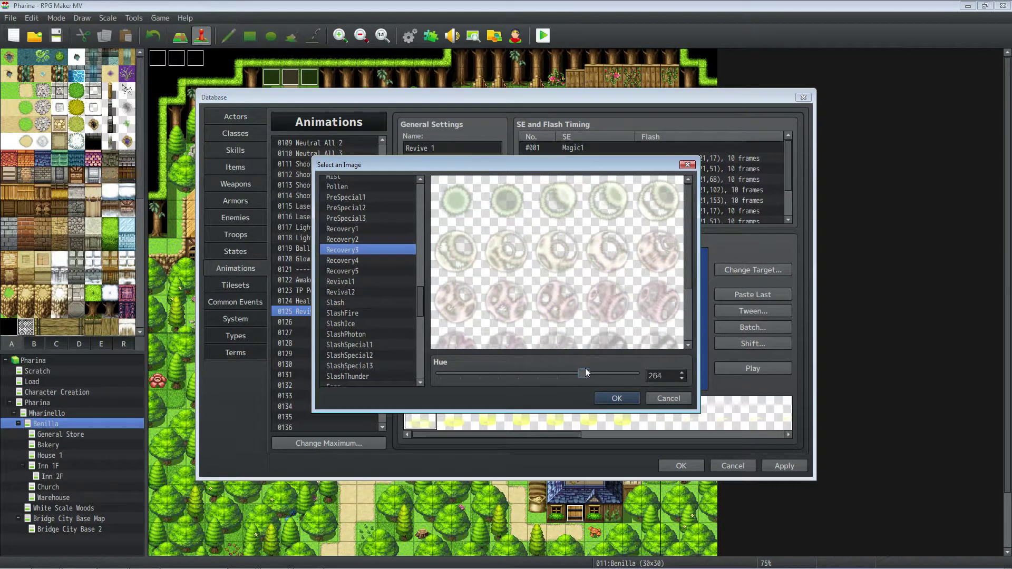
pyautogui.click(616, 399)
pyautogui.click(755, 369)
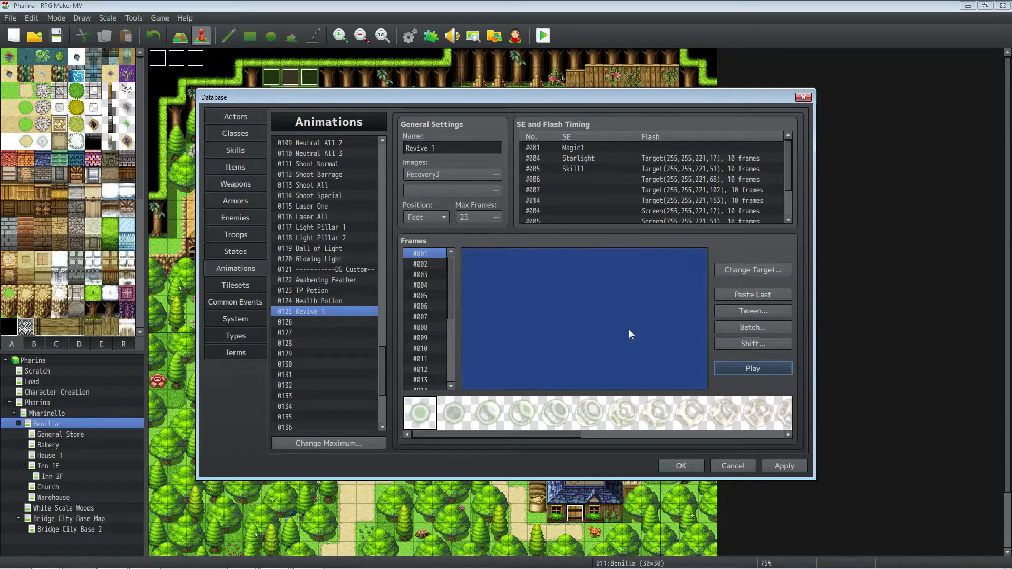
# - Keep the Feet position and shift Recovery3's hue to a different tint, previewing it
pyautogui.click(438, 216)
pyautogui.click(425, 255)
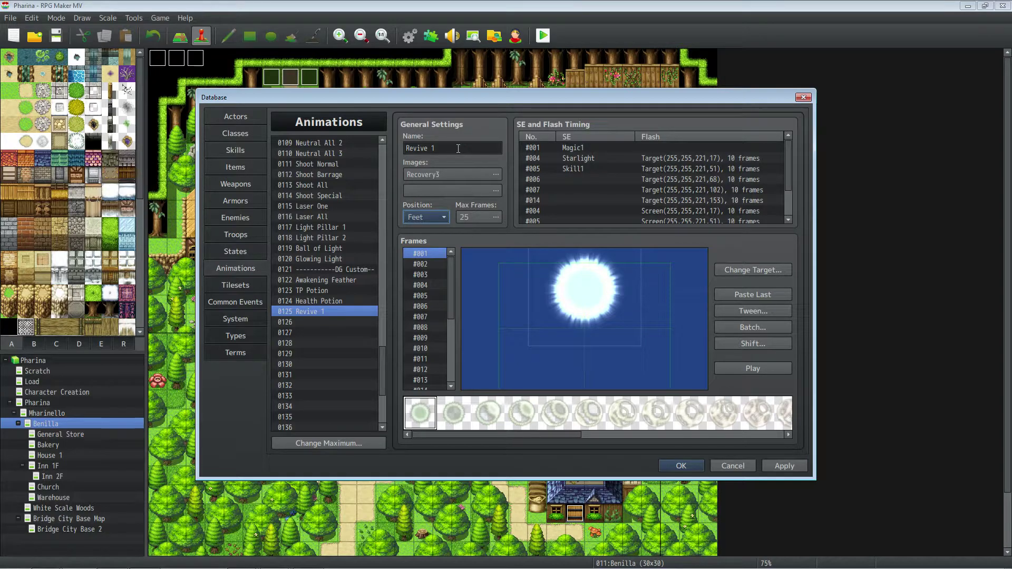
pyautogui.click(496, 175)
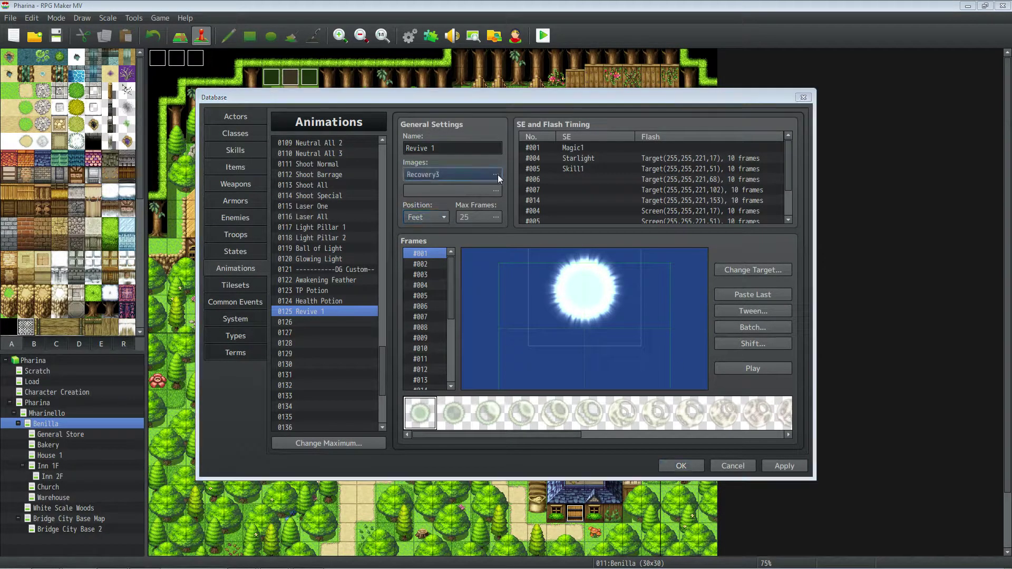
pyautogui.moveTo(599, 374)
pyautogui.mouseDown()
pyautogui.moveTo(608, 372)
pyautogui.moveTo(567, 374)
pyautogui.moveTo(619, 375)
pyautogui.mouseUp()
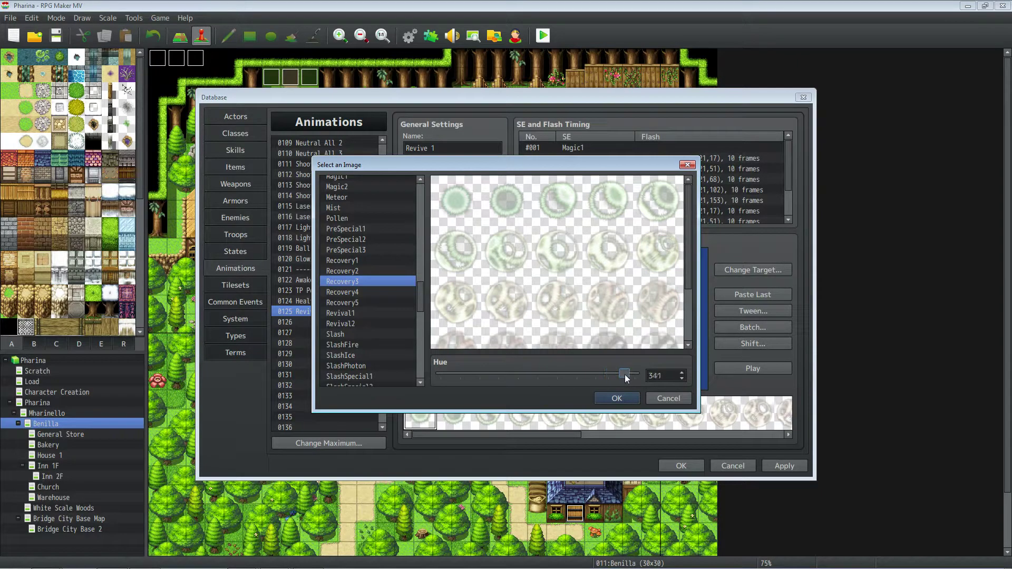
pyautogui.click(616, 398)
pyautogui.click(732, 366)
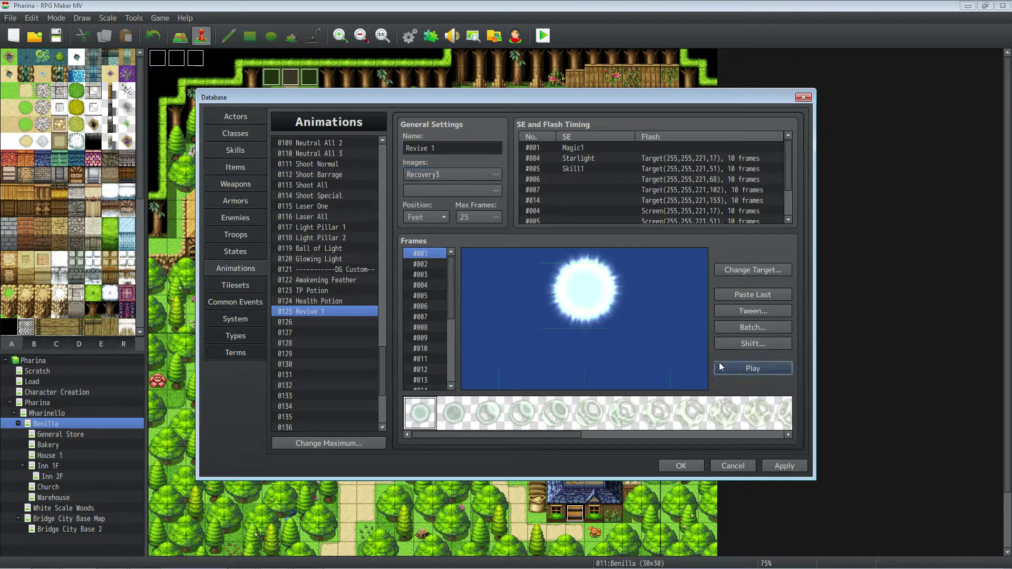
pyautogui.doubleClick(584, 146)
# - Raise the pitch of frame 1's Magic1 sound slightly
pyautogui.click(668, 125)
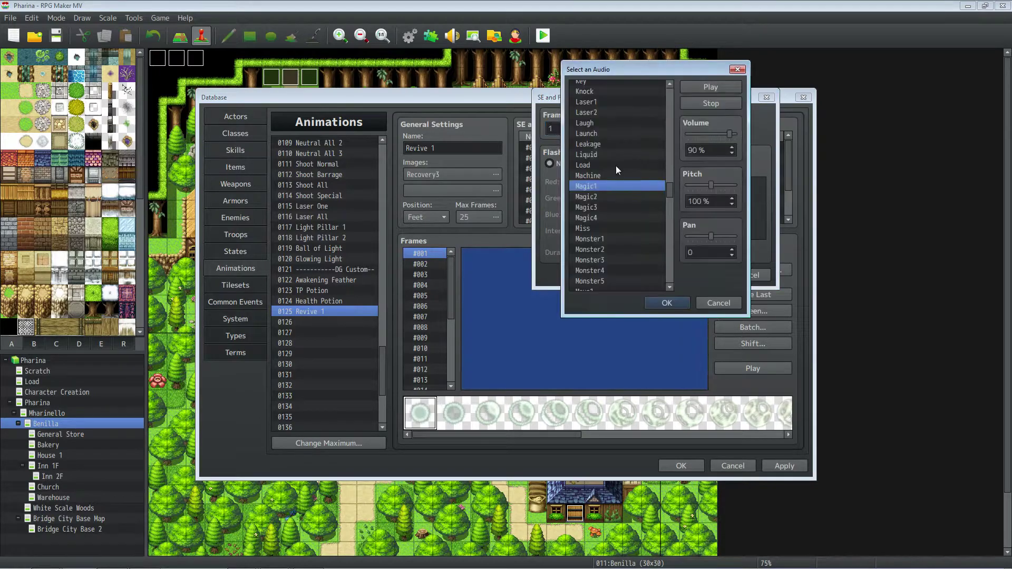
pyautogui.click(718, 186)
pyautogui.click(680, 303)
pyautogui.press('Return')
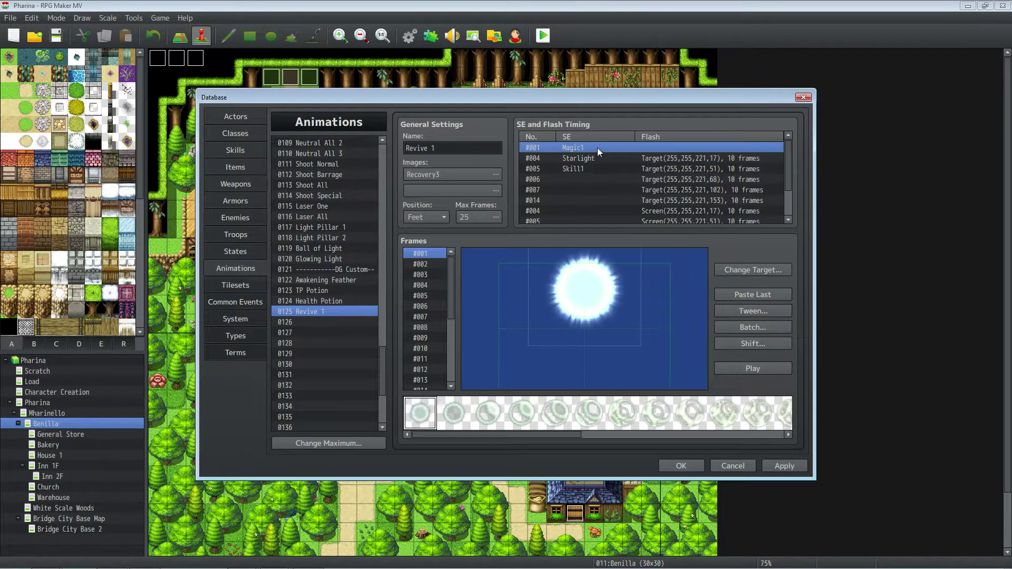
# - Keep Starlight for frame 4 and set its flash to 187,187,221 at intensity 85
pyautogui.doubleClick(590, 156)
pyautogui.click(656, 129)
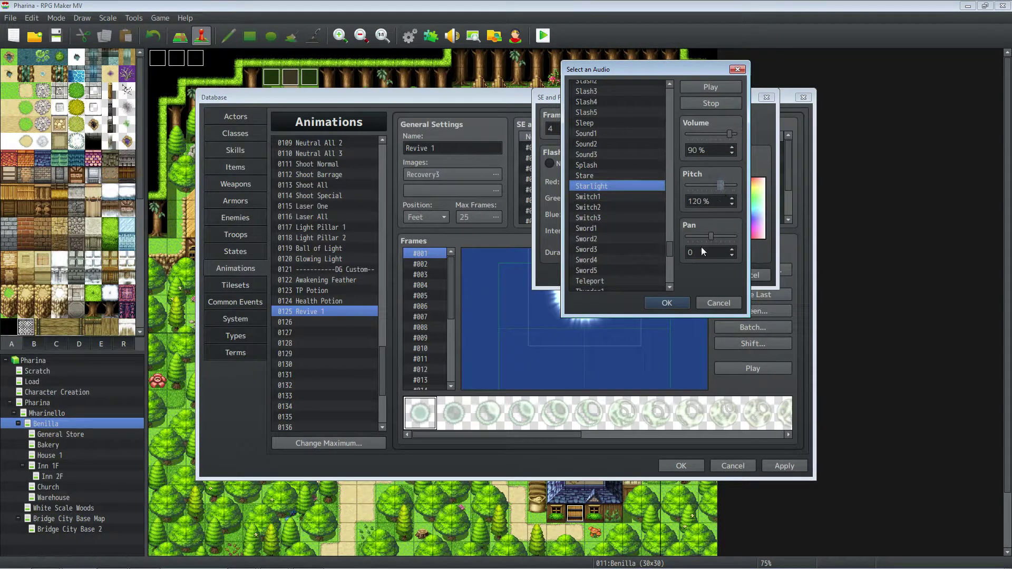
pyautogui.click(679, 302)
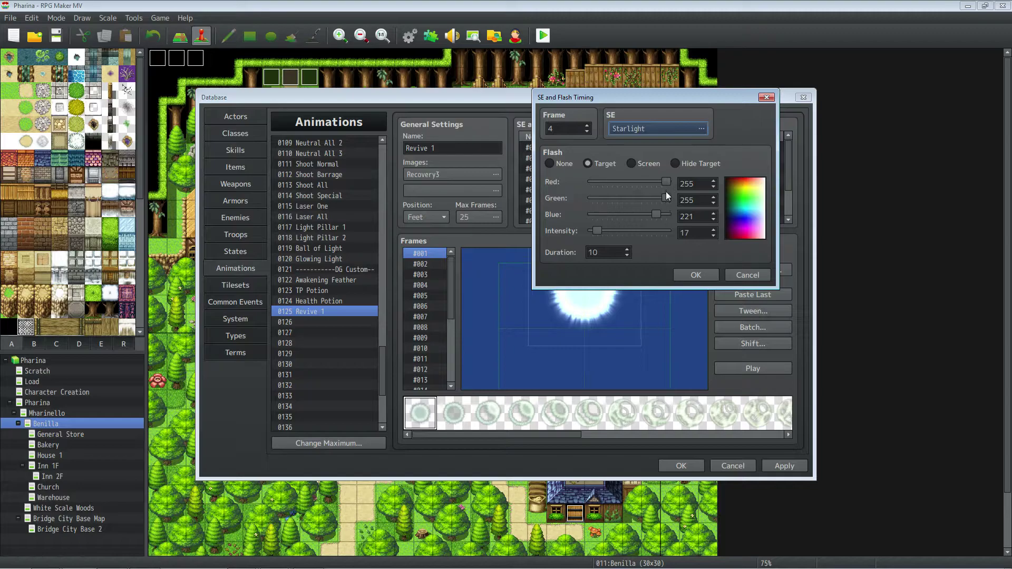
pyautogui.moveTo(666, 182); pyautogui.dragTo(646, 198)
pyautogui.moveTo(596, 232); pyautogui.dragTo(620, 232)
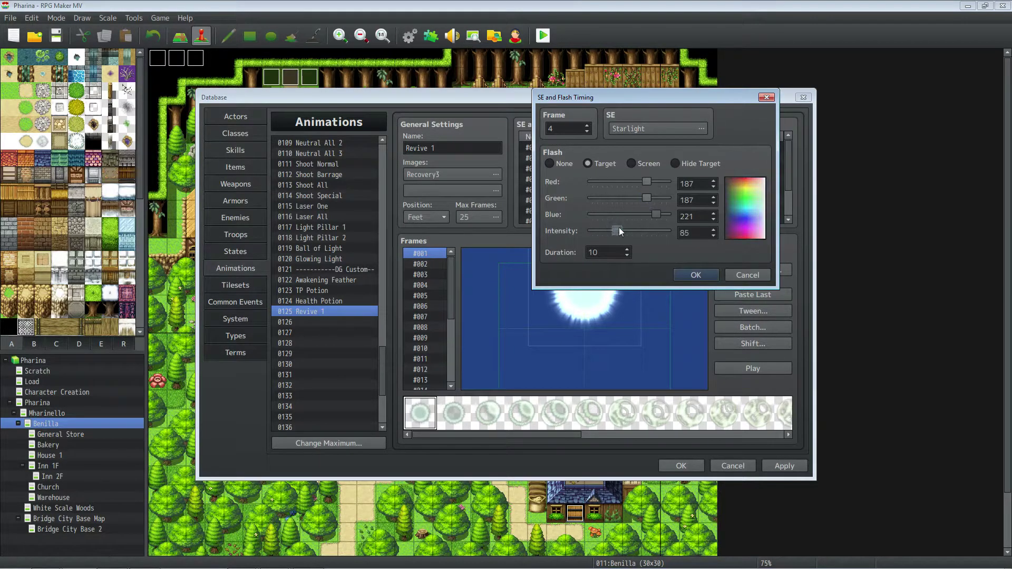
pyautogui.click(695, 275)
pyautogui.click(756, 368)
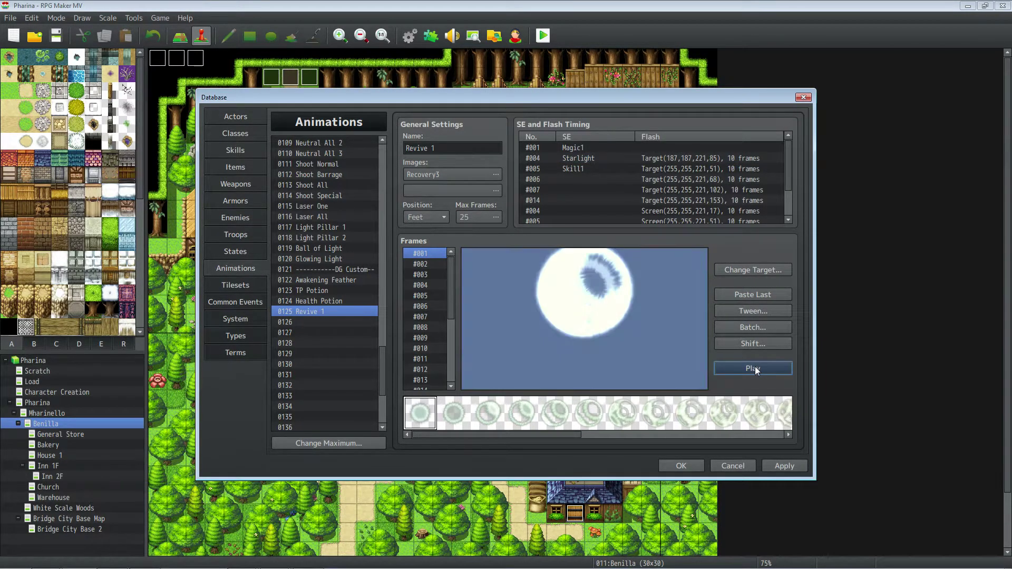
# - Give frame 5 the Sound2 effect and a 102,136,221 flash at intensity 119
pyautogui.doubleClick(574, 168)
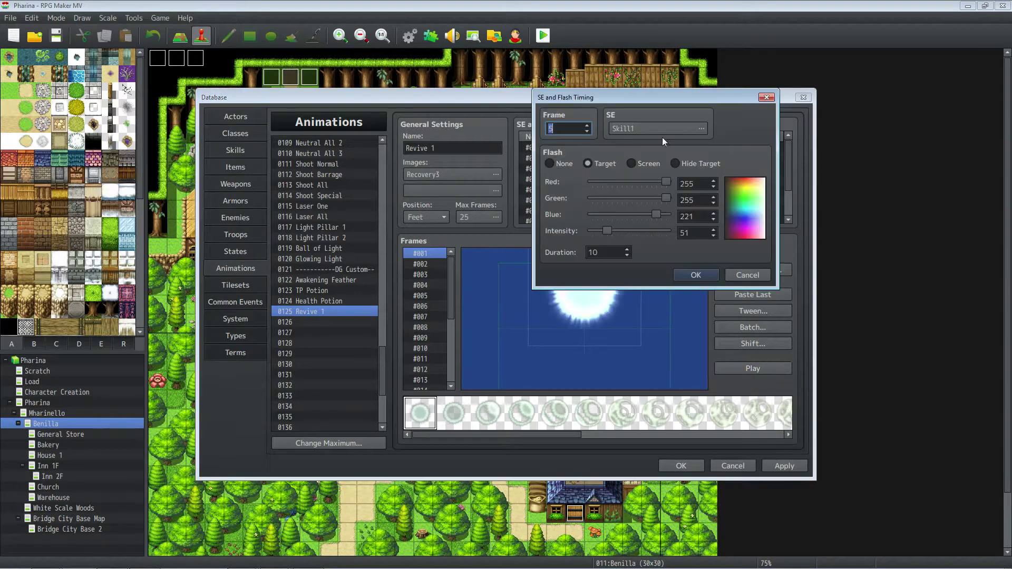
pyautogui.click(662, 132)
pyautogui.click(626, 218)
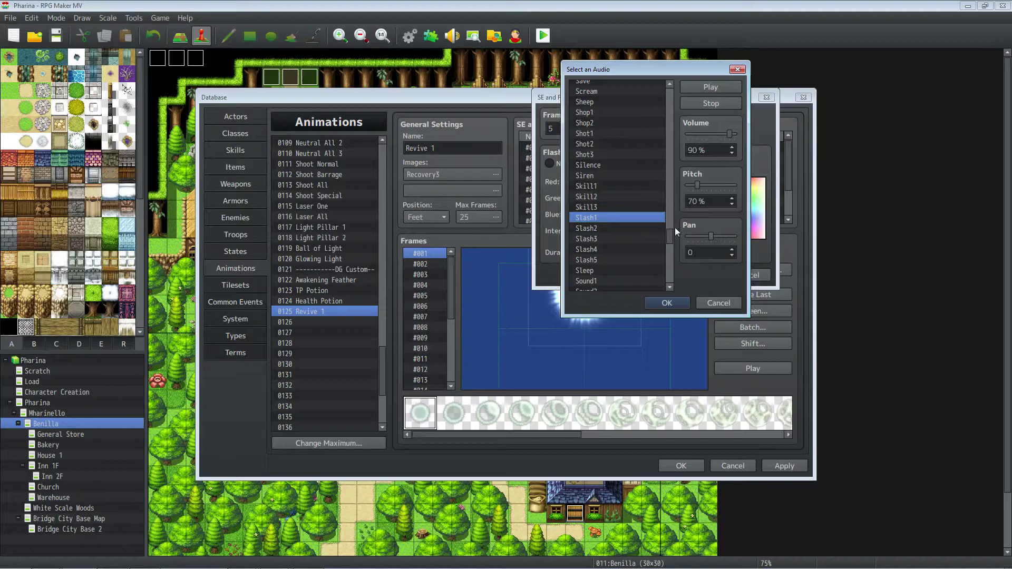
pyautogui.scroll(-4, 671, 242)
pyautogui.click(622, 159)
pyautogui.click(618, 170)
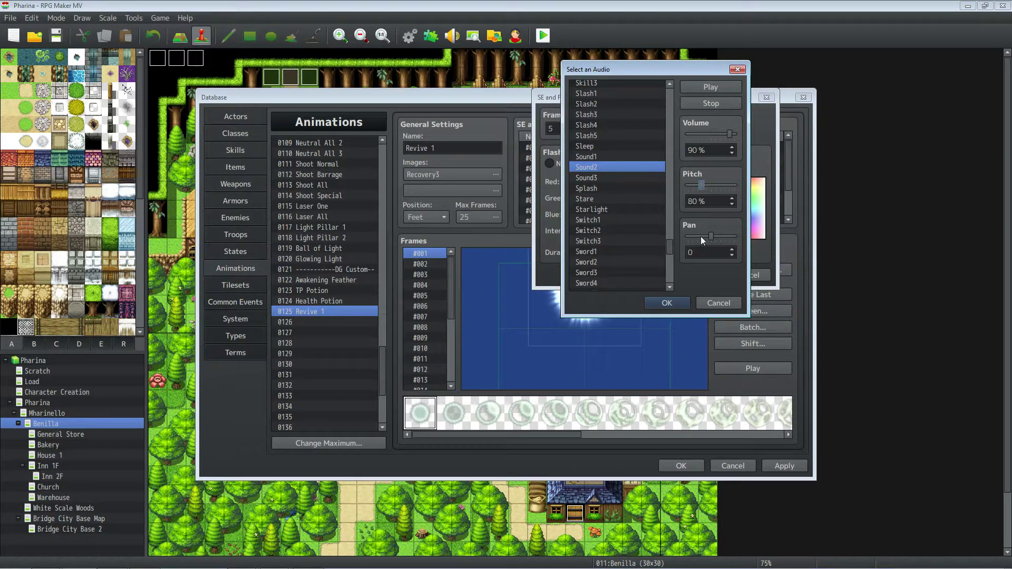
pyautogui.click(667, 303)
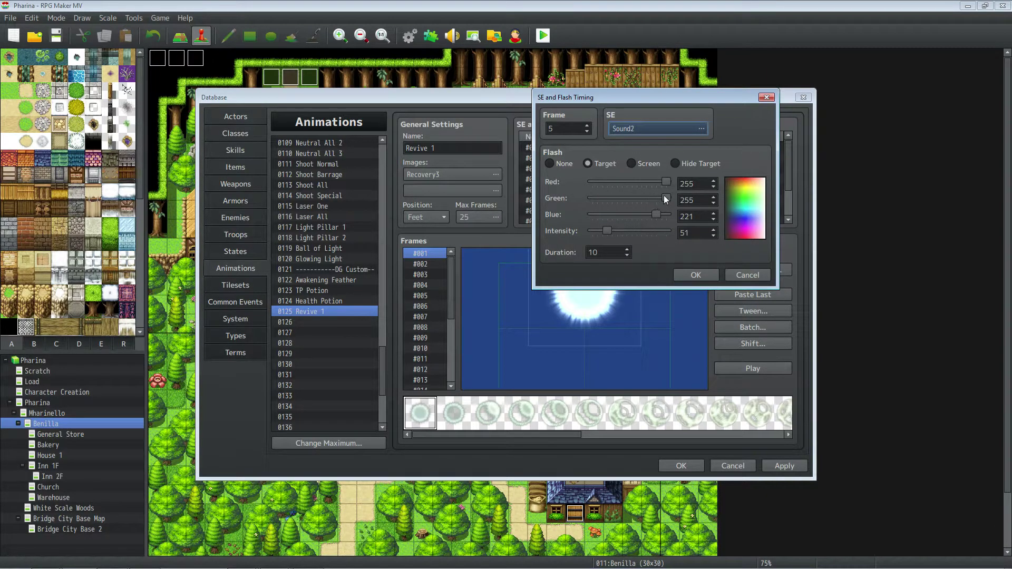
pyautogui.moveTo(665, 199); pyautogui.dragTo(633, 198)
pyautogui.moveTo(612, 232); pyautogui.dragTo(627, 232)
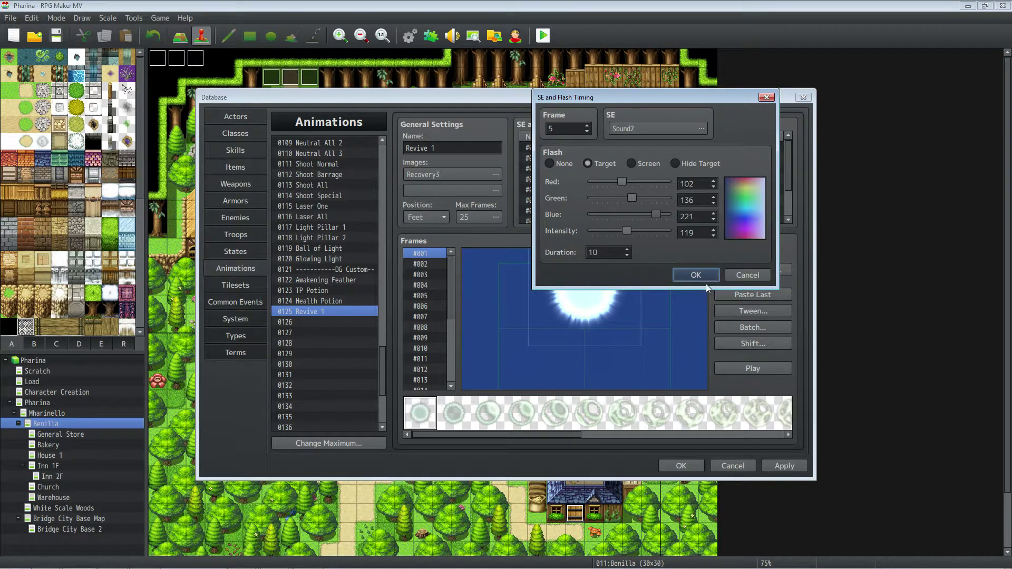
pyautogui.click(704, 279)
pyautogui.click(751, 372)
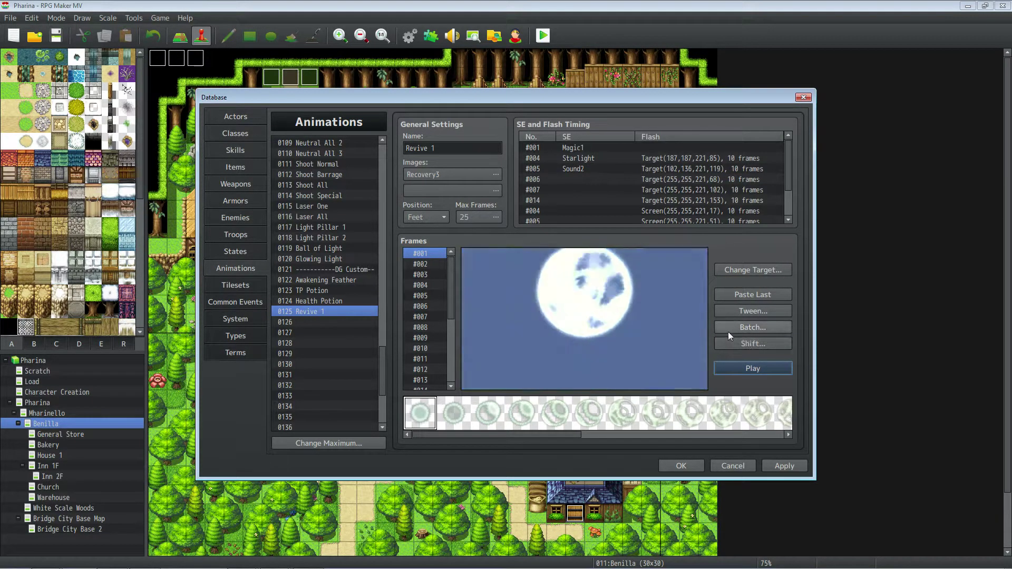
pyautogui.moveTo(452, 303); pyautogui.dragTo(448, 369)
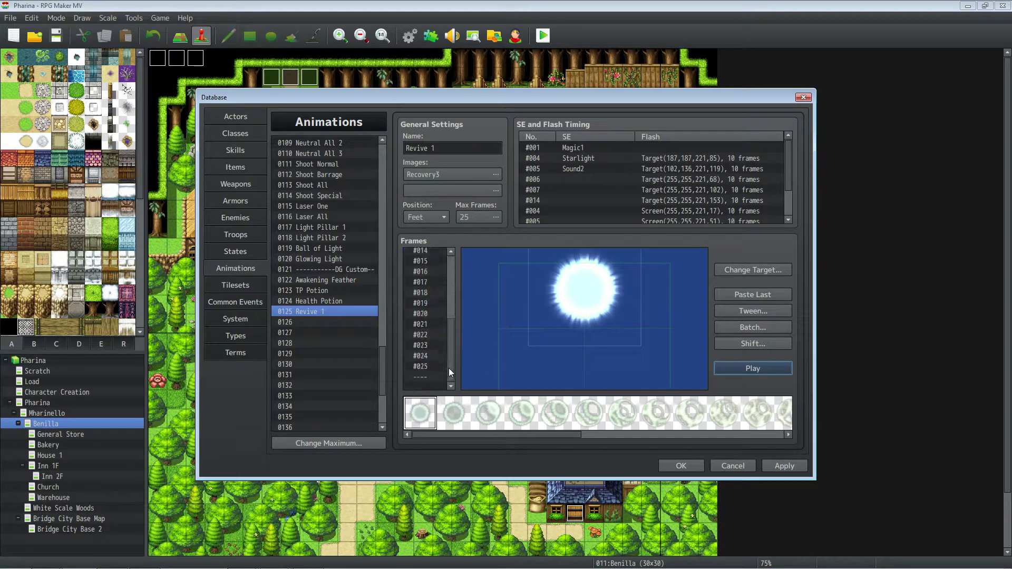
# - Delete the last four frames to leave 21, apply, and rename the animation 'MP Potion'
pyautogui.click(429, 367)
pyautogui.press('Delete')
pyautogui.press('Delete')
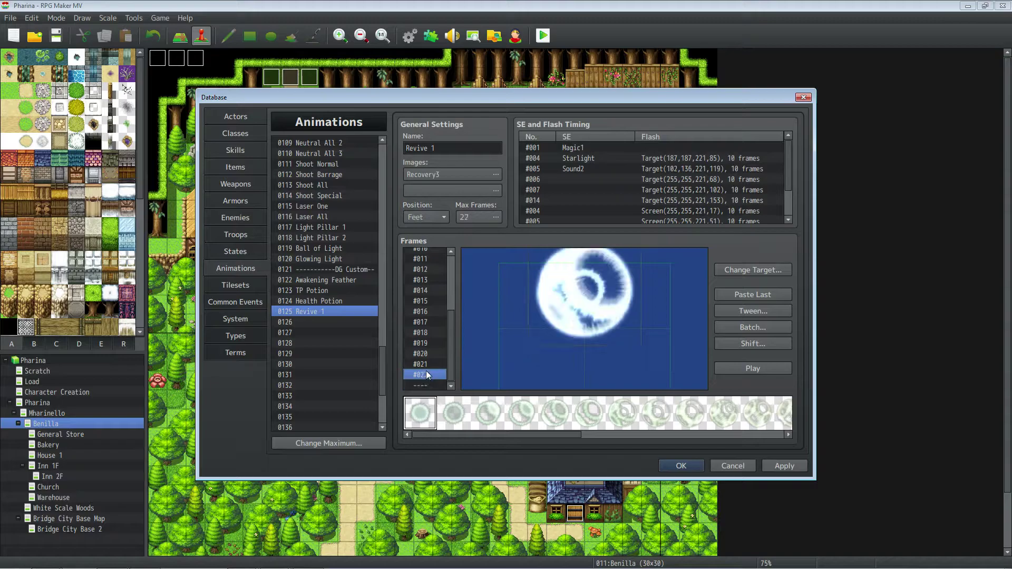
pyautogui.press('Delete')
pyautogui.press('Delete')
pyautogui.click(428, 383)
pyautogui.click(755, 368)
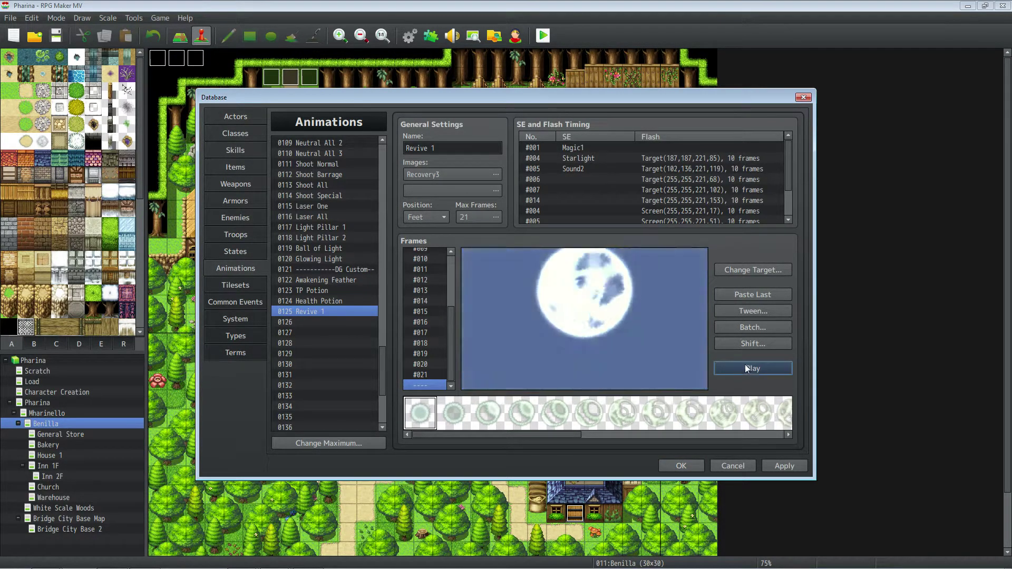
pyautogui.scroll(-3, 609, 203)
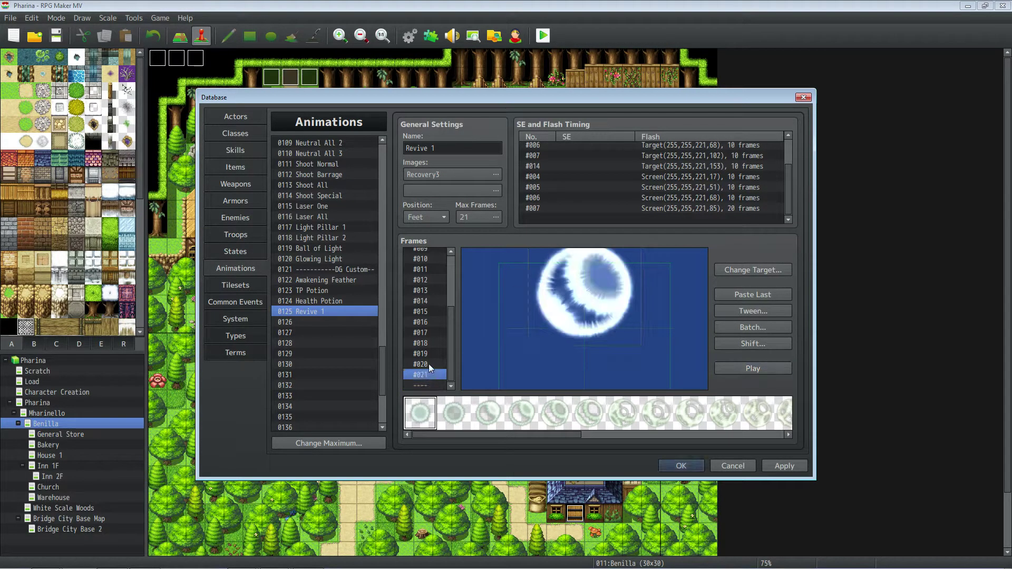
pyautogui.click(432, 345)
pyautogui.moveTo(432, 346); pyautogui.dragTo(429, 259)
pyautogui.click(785, 467)
pyautogui.tripleClick(446, 147)
pyautogui.write('MP Potion')
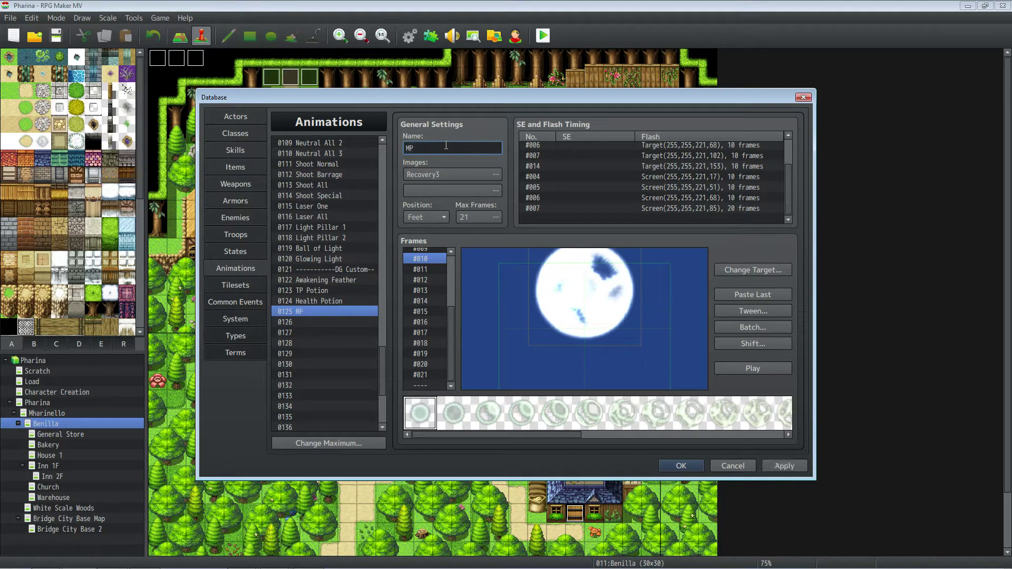
# - Save the MP Potion animation and assign it to the Magic Potion item
pyautogui.click(794, 467)
pyautogui.click(245, 164)
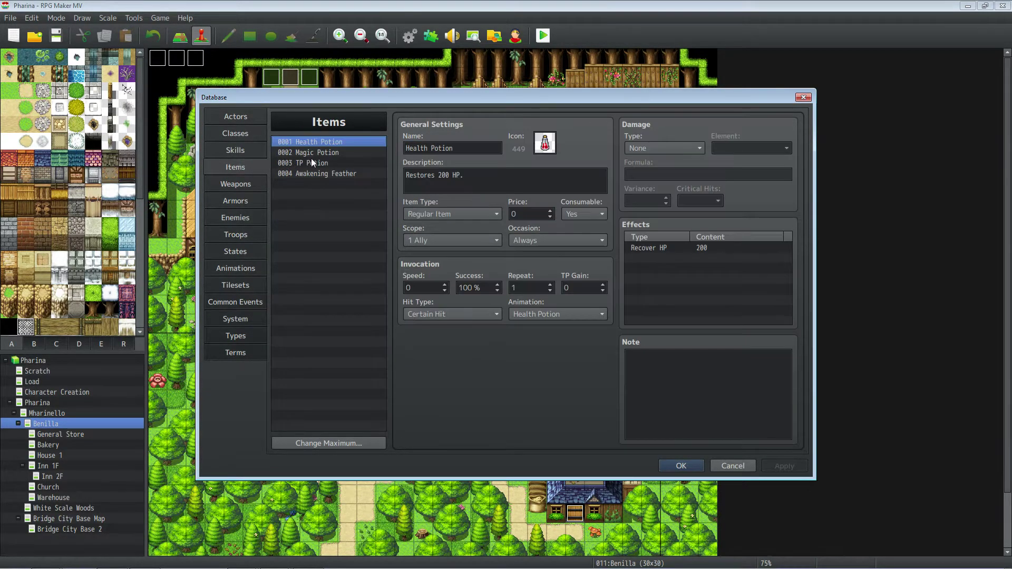
pyautogui.click(328, 153)
pyautogui.click(548, 237)
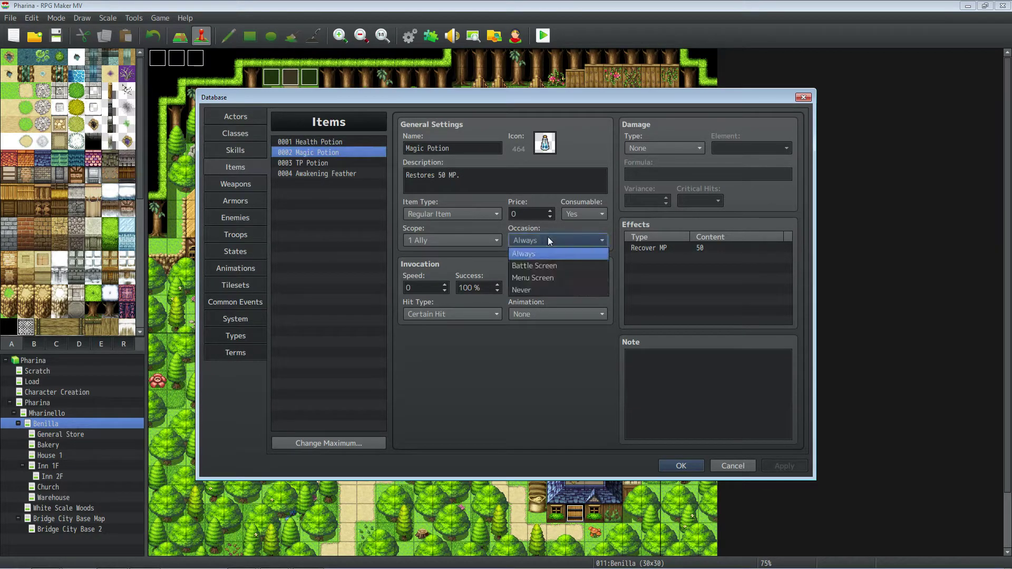
pyautogui.click(549, 242)
pyautogui.click(551, 313)
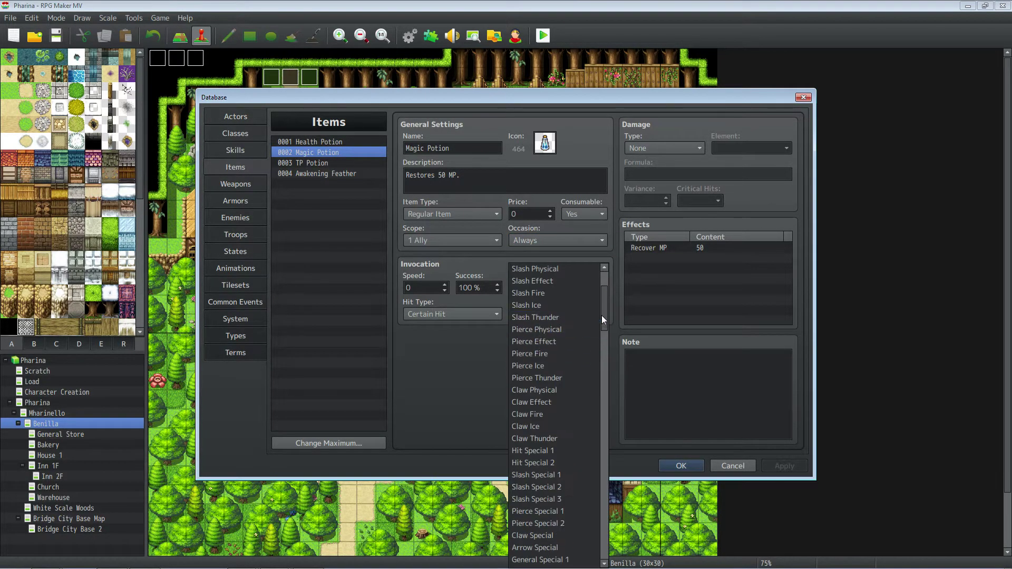
pyautogui.moveTo(602, 316); pyautogui.dragTo(602, 514)
pyautogui.click(543, 428)
pyautogui.click(769, 465)
# - Review the animations of Health Potion, Magic Potion, TP Potion and Awakening Feather
pyautogui.click(322, 142)
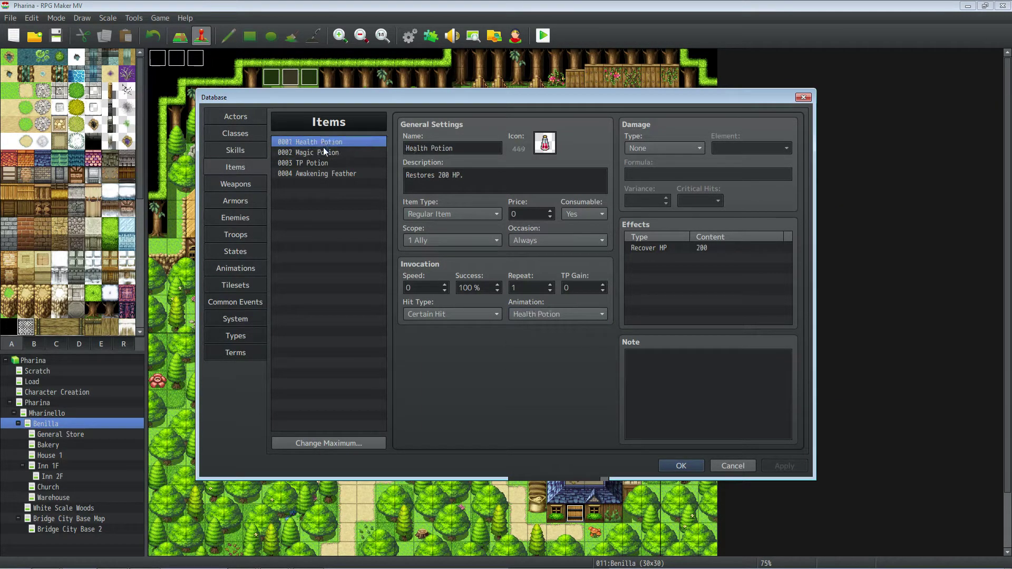
pyautogui.click(323, 152)
pyautogui.click(324, 163)
pyautogui.click(322, 173)
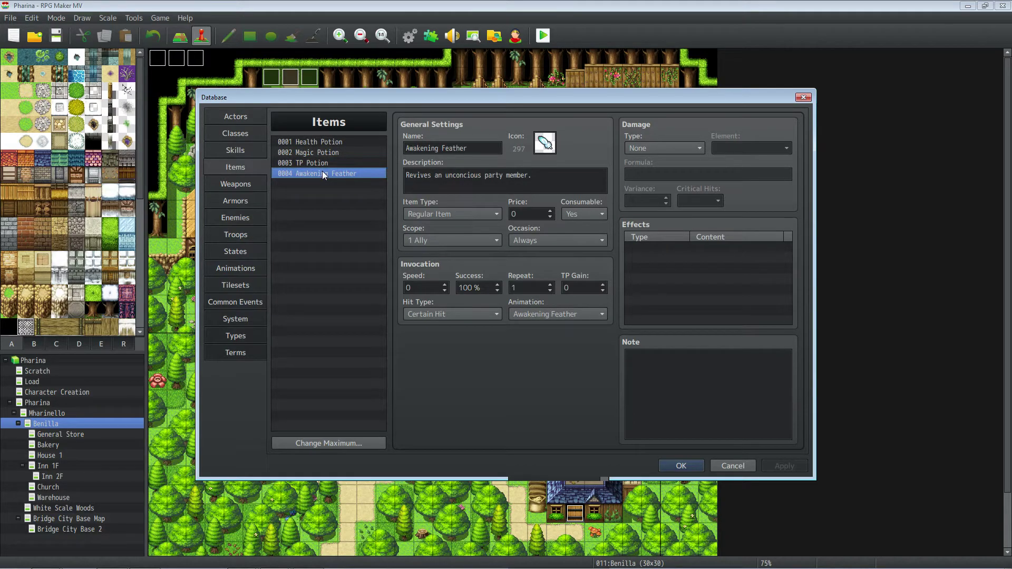
pyautogui.click(327, 142)
pyautogui.click(328, 152)
pyautogui.click(328, 163)
pyautogui.click(328, 174)
pyautogui.click(328, 142)
pyautogui.click(328, 152)
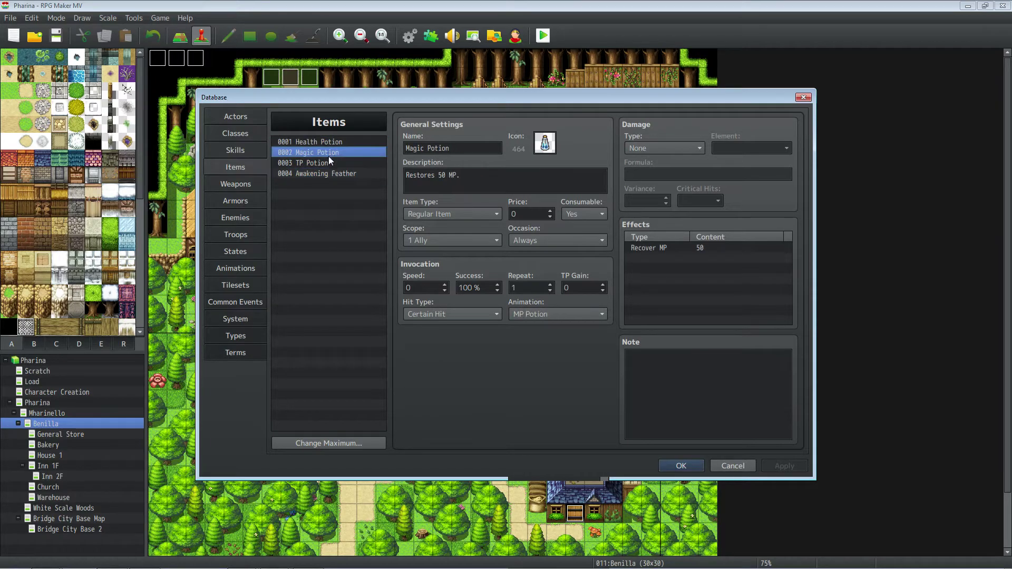
pyautogui.click(328, 163)
pyautogui.click(330, 172)
pyautogui.click(331, 142)
pyautogui.click(331, 151)
pyautogui.click(336, 163)
pyautogui.click(337, 173)
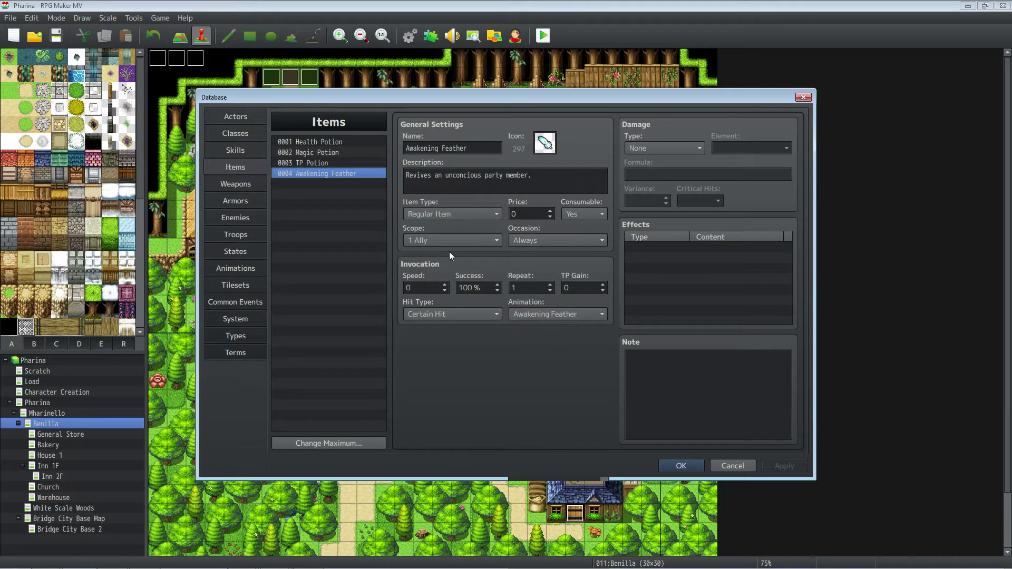